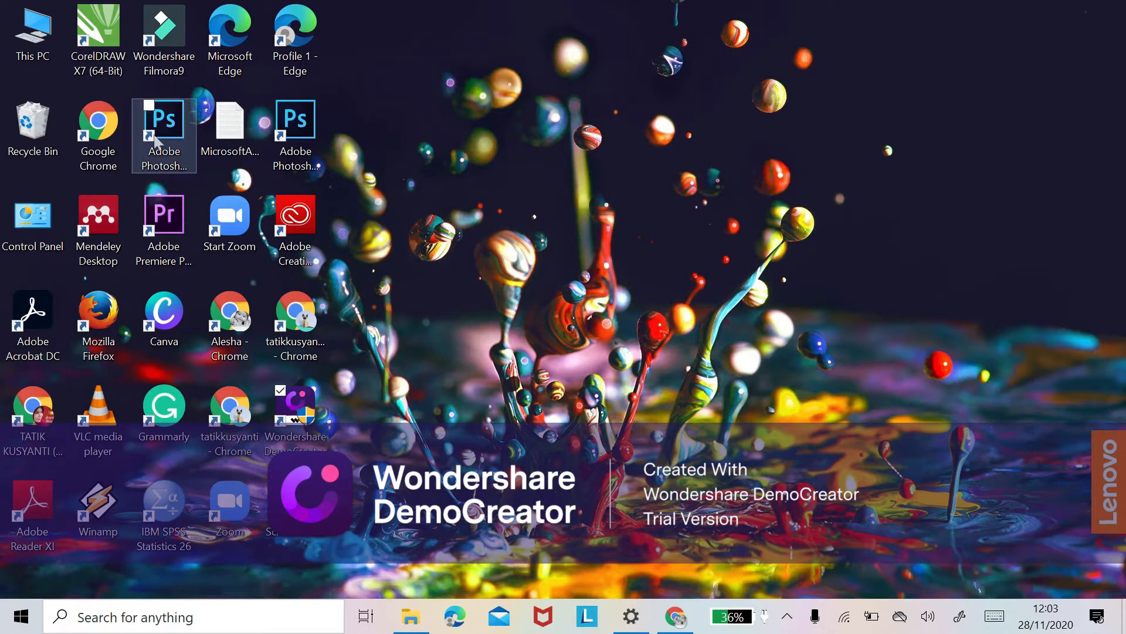
Launch Adobe Premiere Pro, dismiss the welcome window and start a new project
left_click(163, 221)
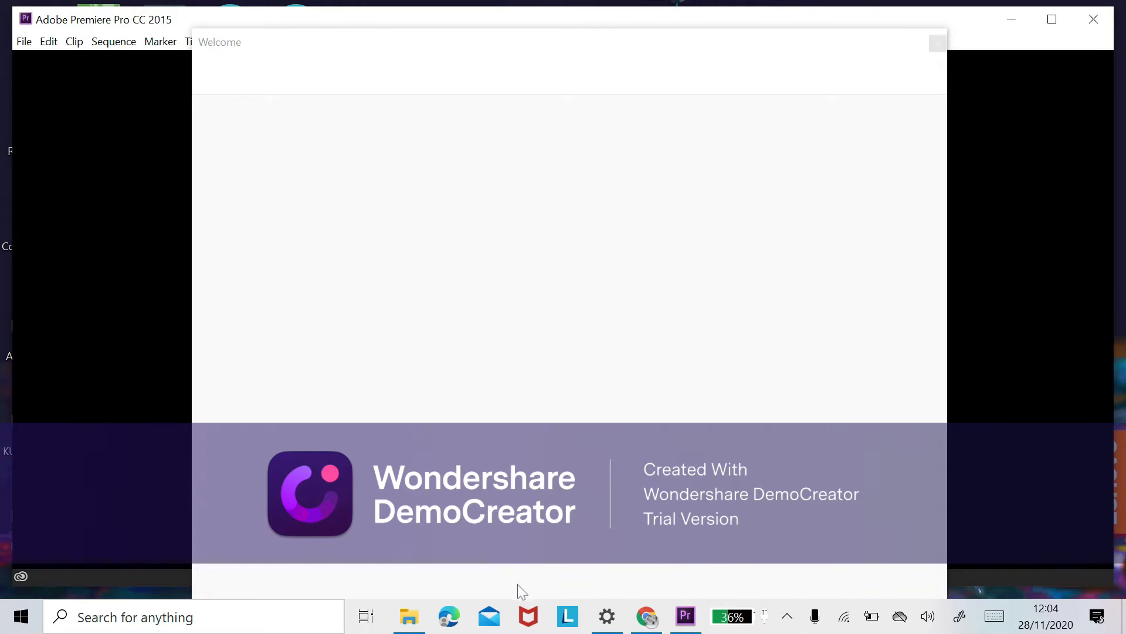
left_click(937, 44)
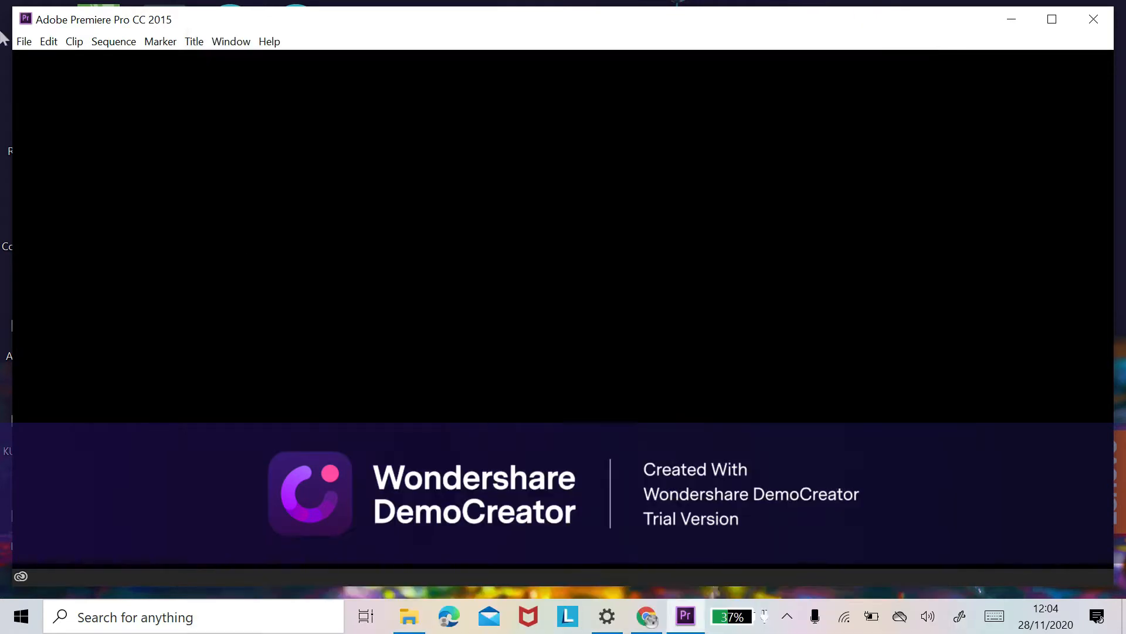
left_click(25, 41)
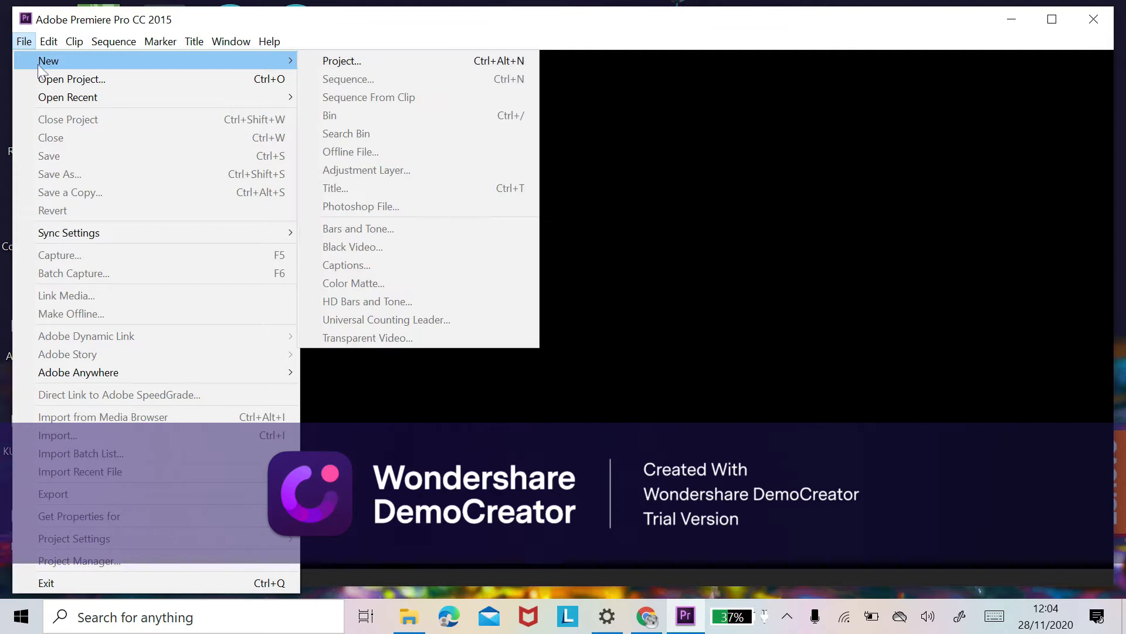
mouse_move(35, 62)
left_click(488, 62)
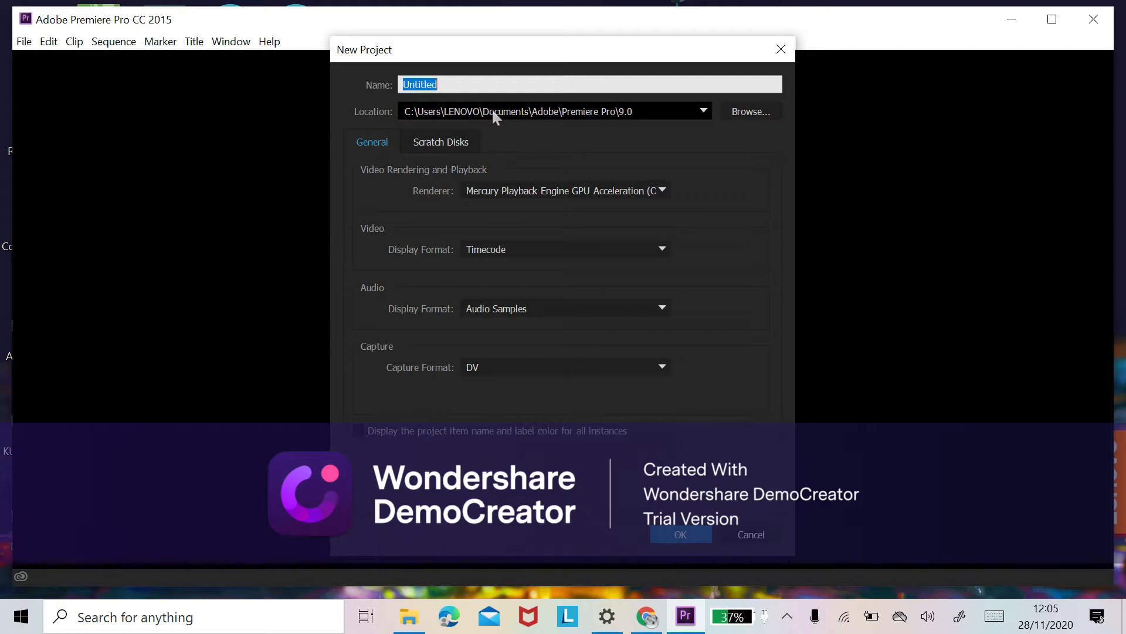
left_click(703, 113)
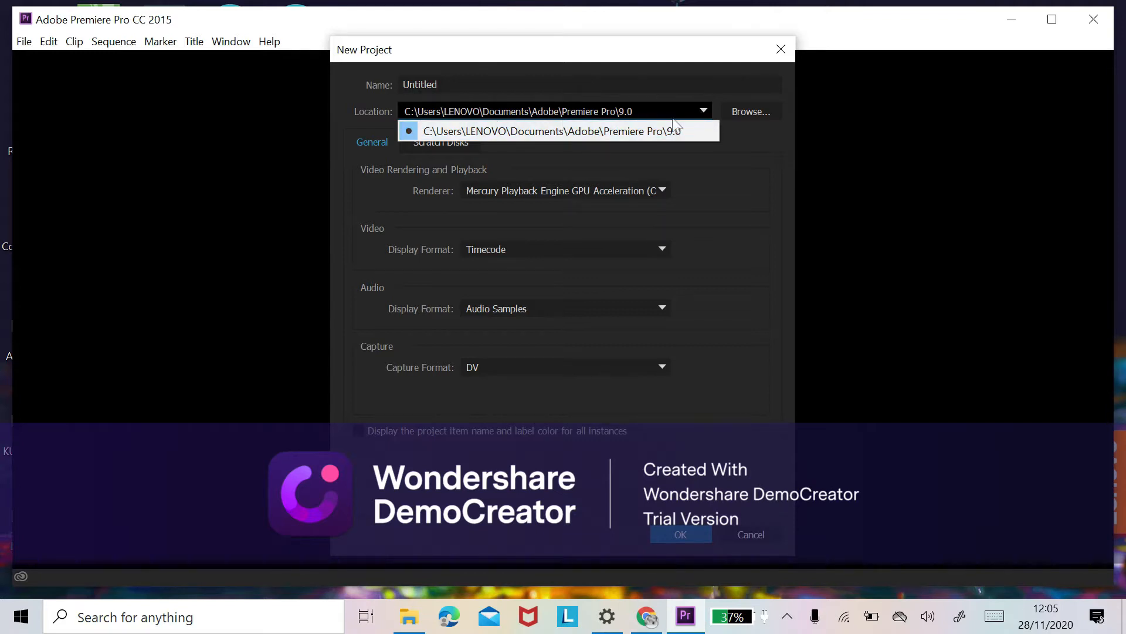
left_click(741, 115)
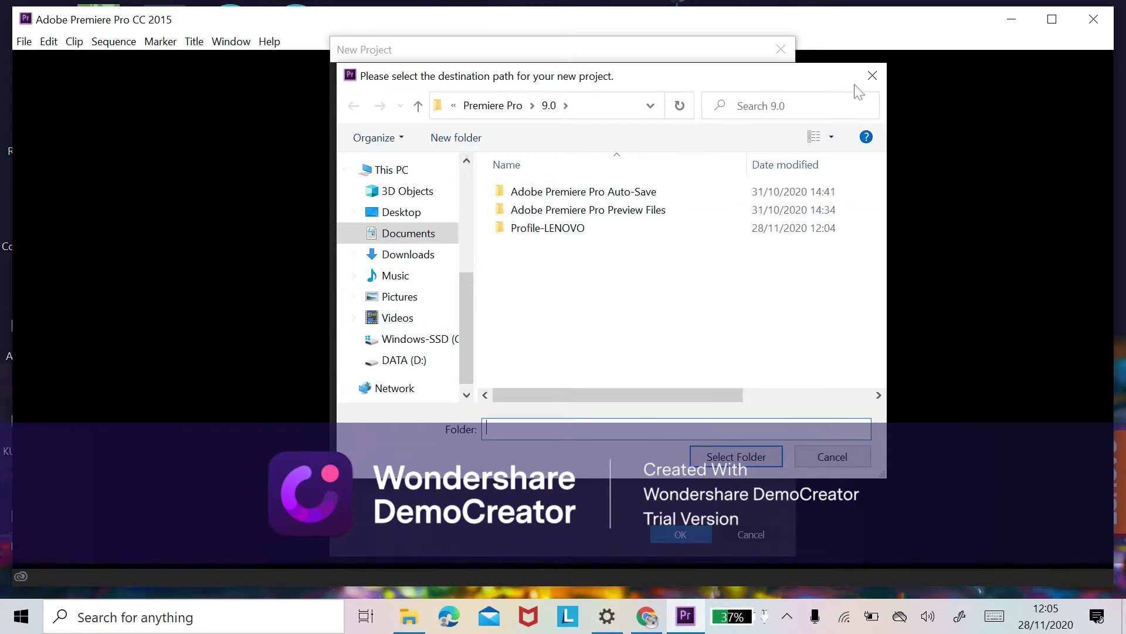
left_click(872, 76)
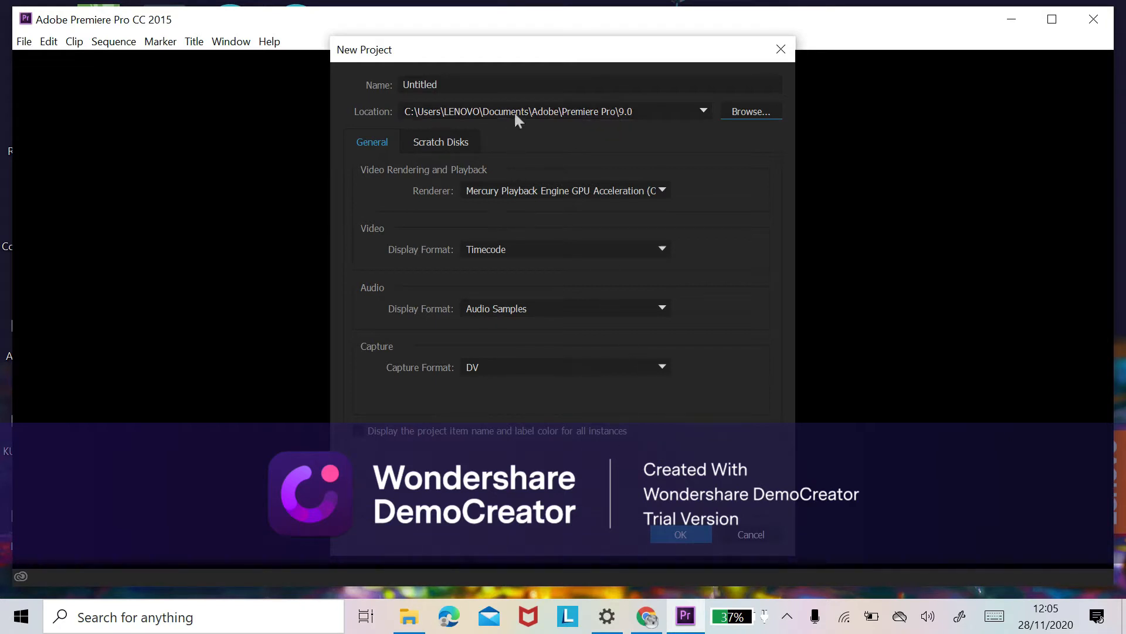
Create the project with the name "menamanam kacang hijau" and the HDV capture format, and dismiss the Creative Cloud sign-in window
left_click(513, 83)
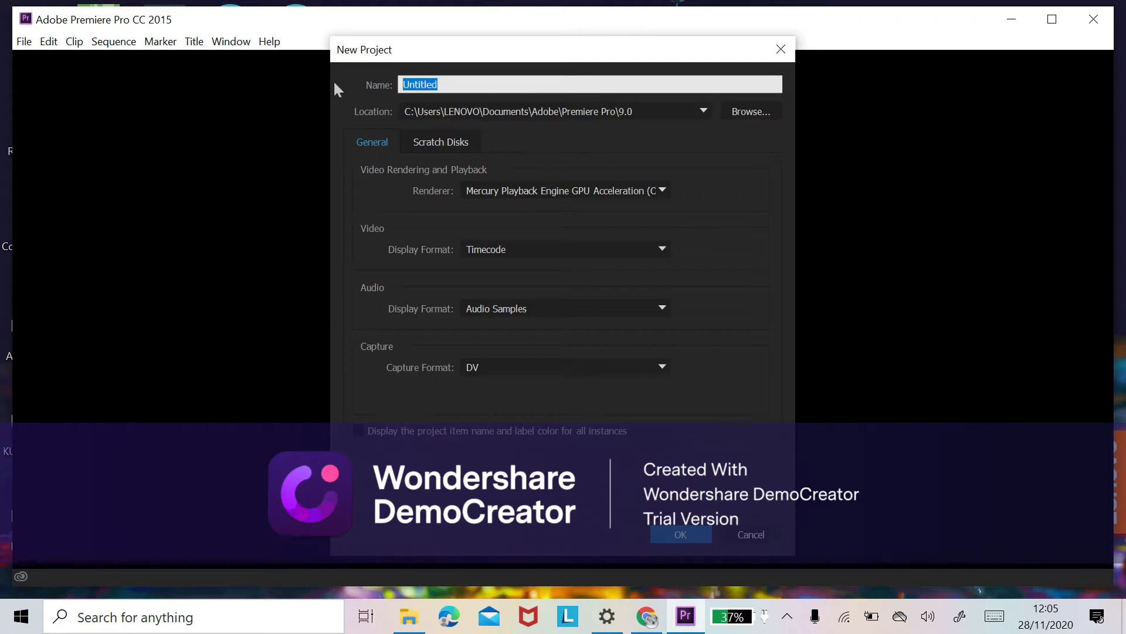
type("menamanam kacang ")
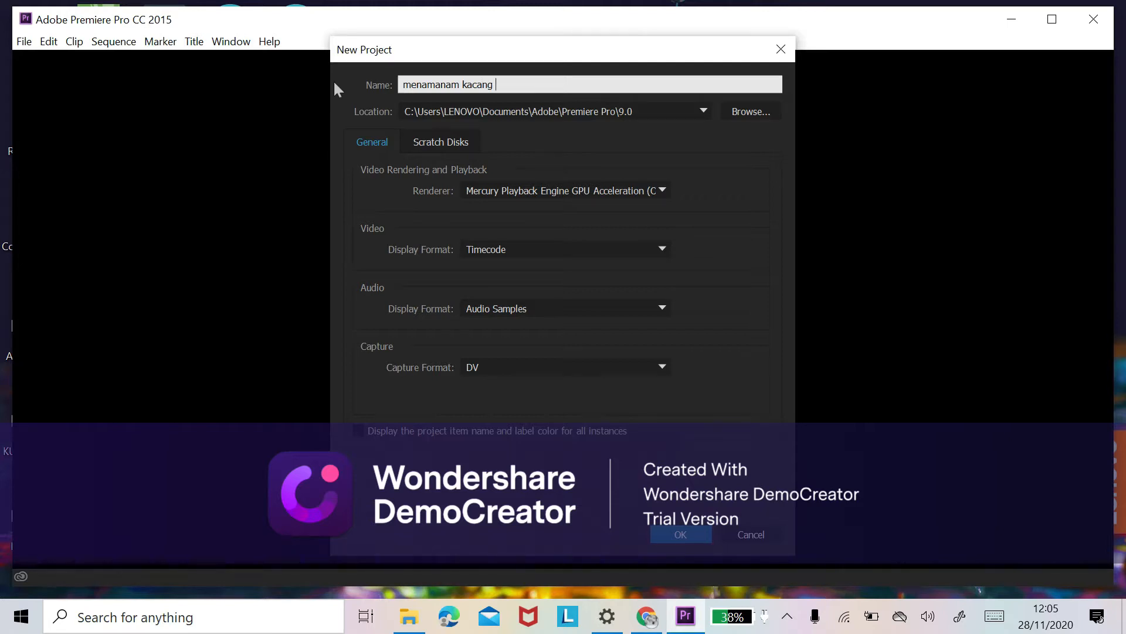
type("hijau")
left_click(538, 367)
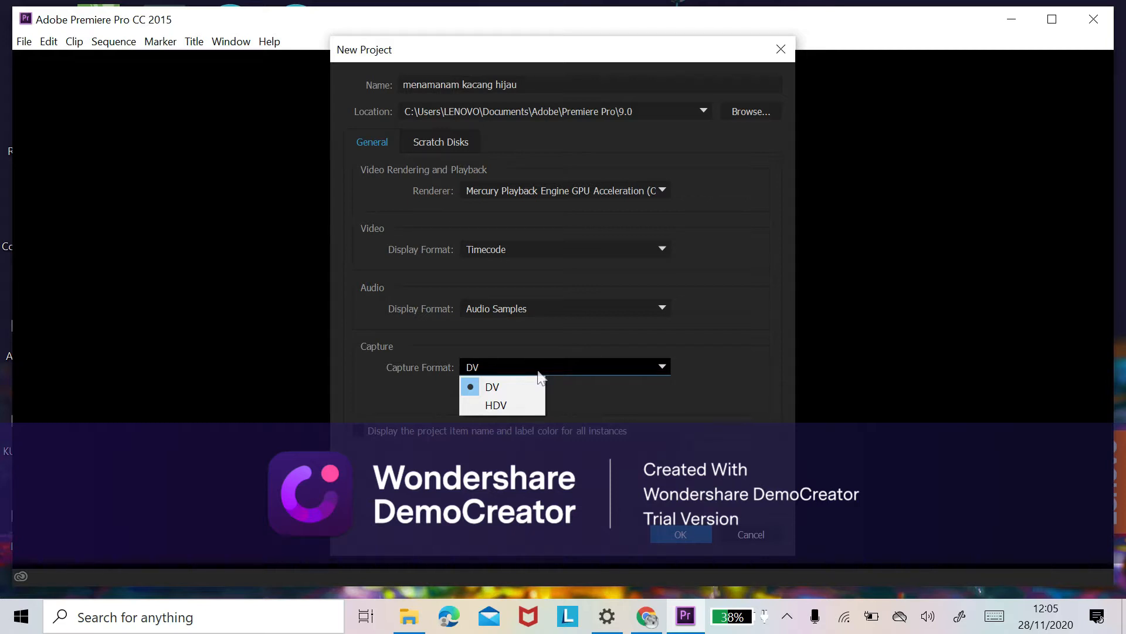
left_click(522, 404)
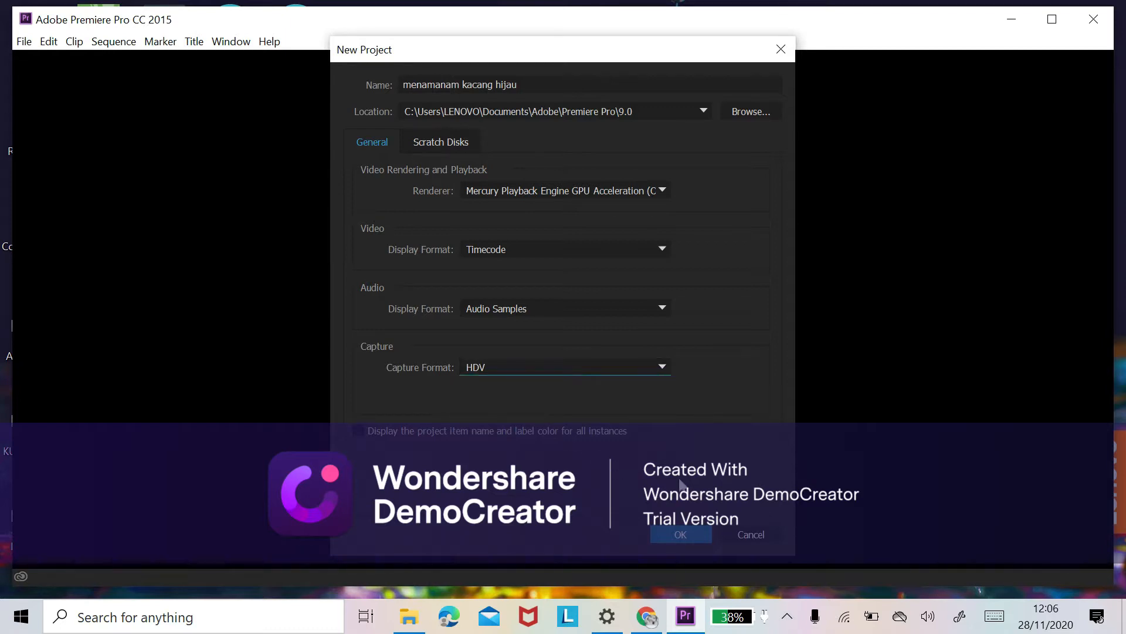
left_click(690, 532)
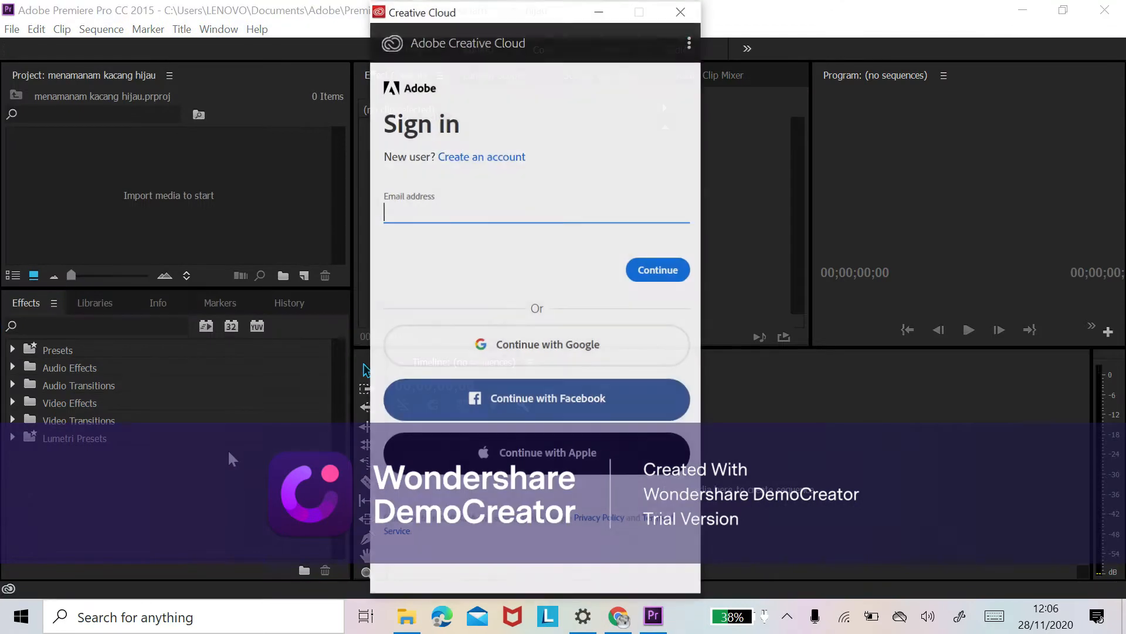
left_click(686, 11)
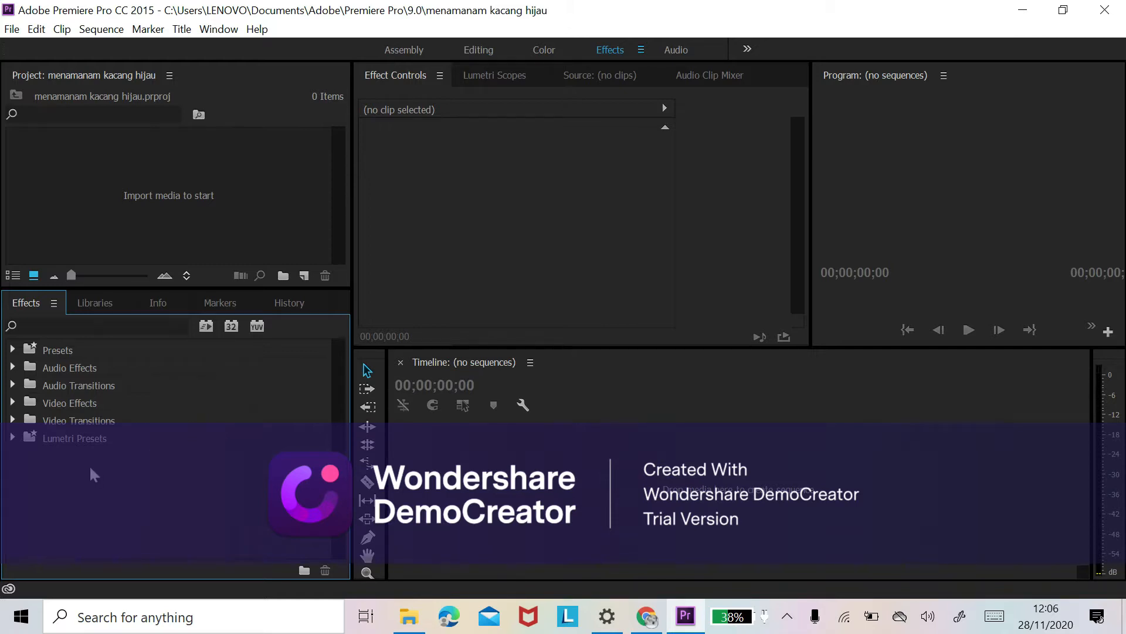
Examine the available Video Effects, Video Transitions and Audio Effects categories in the effects library
left_click(13, 403)
scroll(68, 528, "down", 3)
scroll(64, 528, "down", 5)
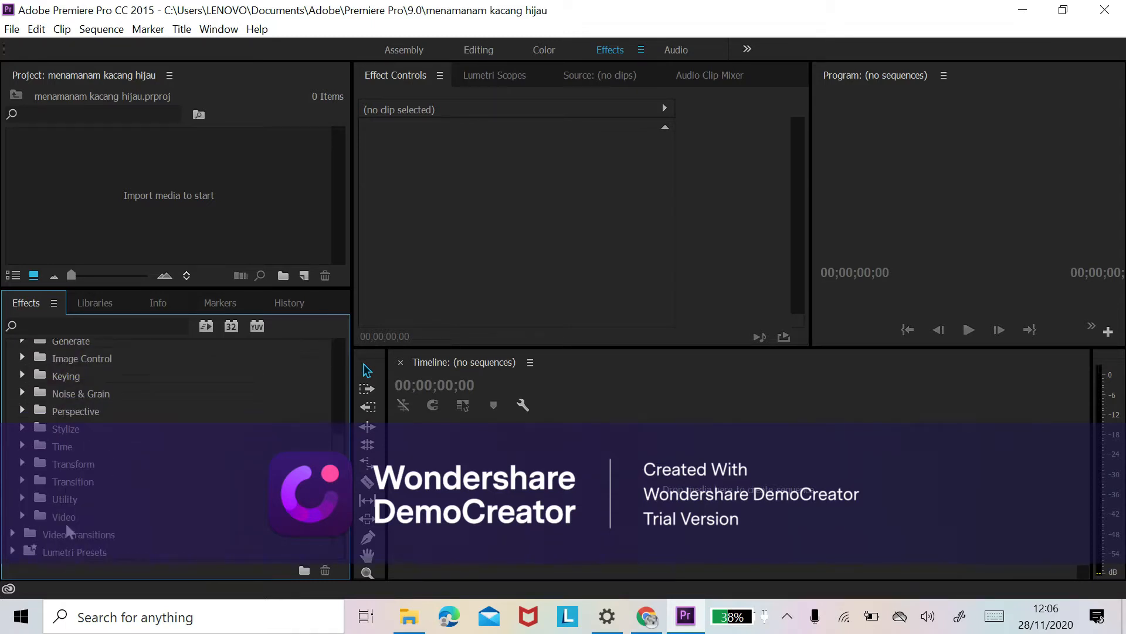
left_click(13, 534)
scroll(105, 528, "down", 3)
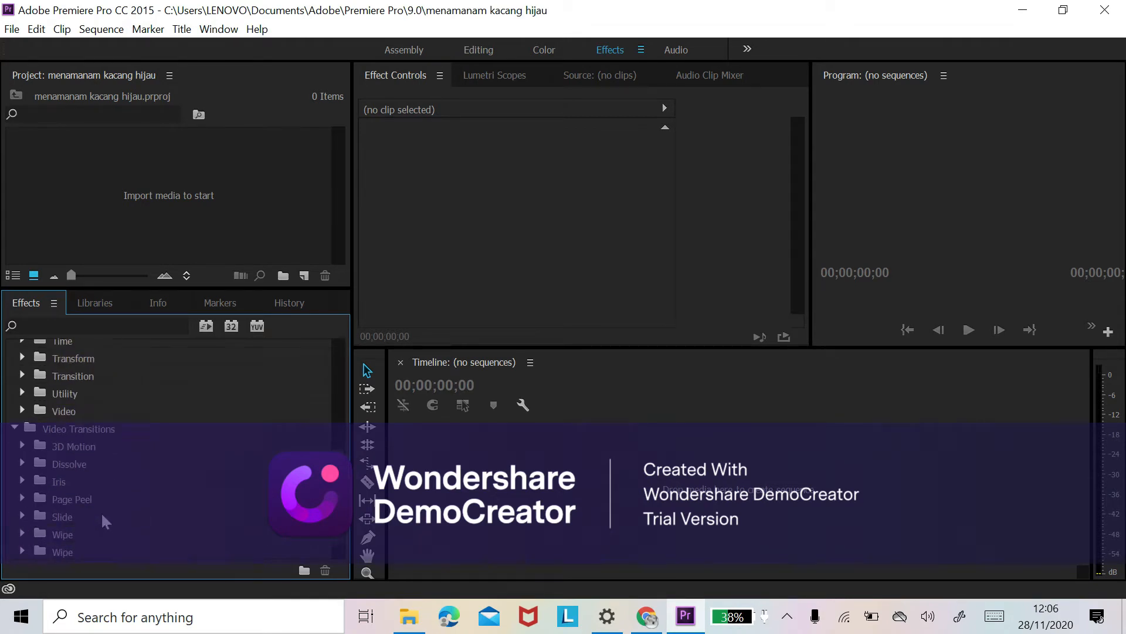
scroll(106, 521, "down", 1)
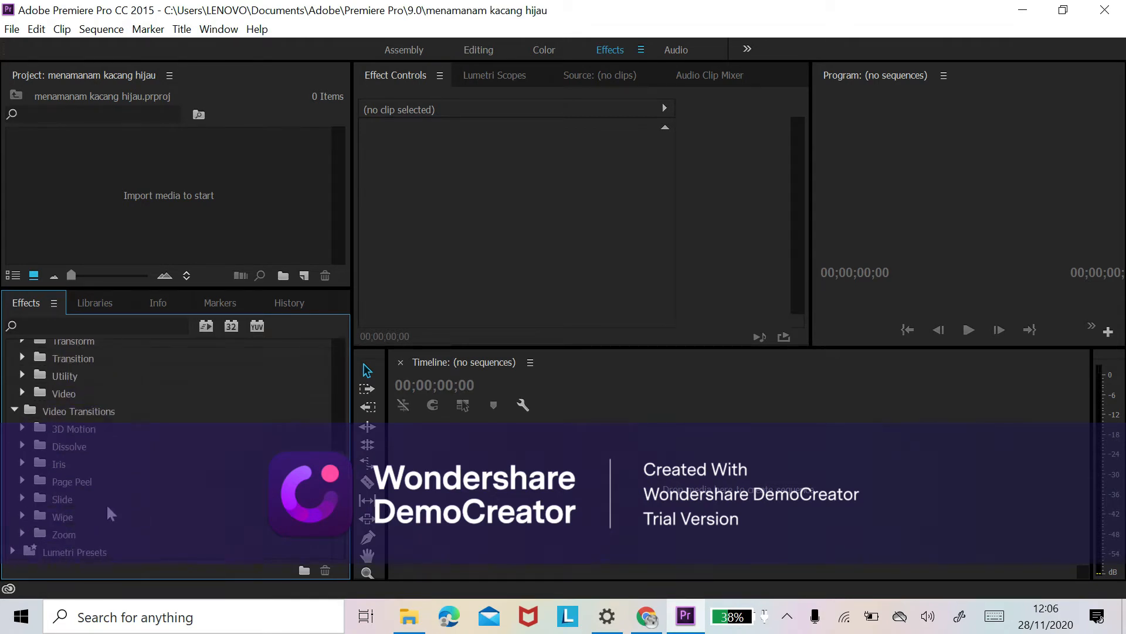
scroll(105, 495, "up", 5)
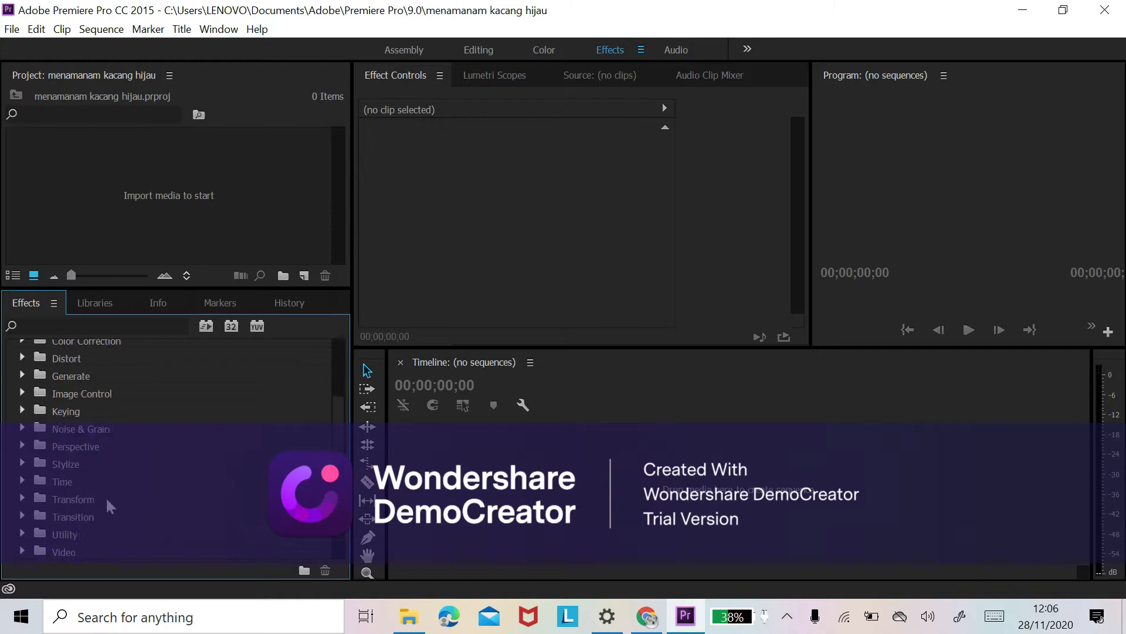
scroll(104, 495, "up", 2)
left_click(15, 366)
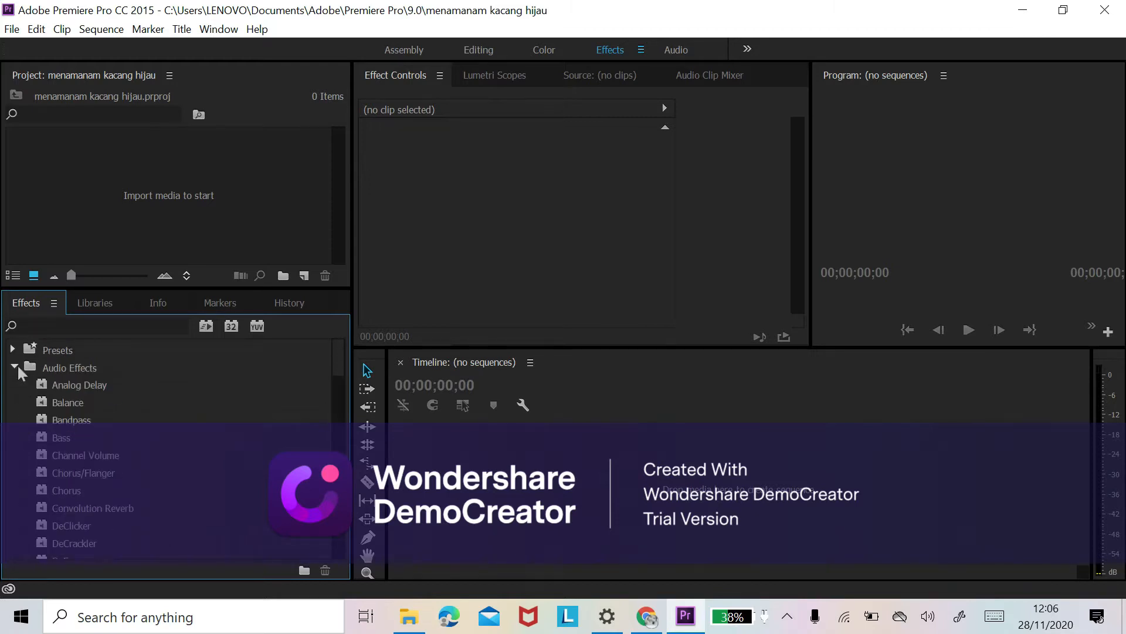
scroll(68, 387, "down", 4)
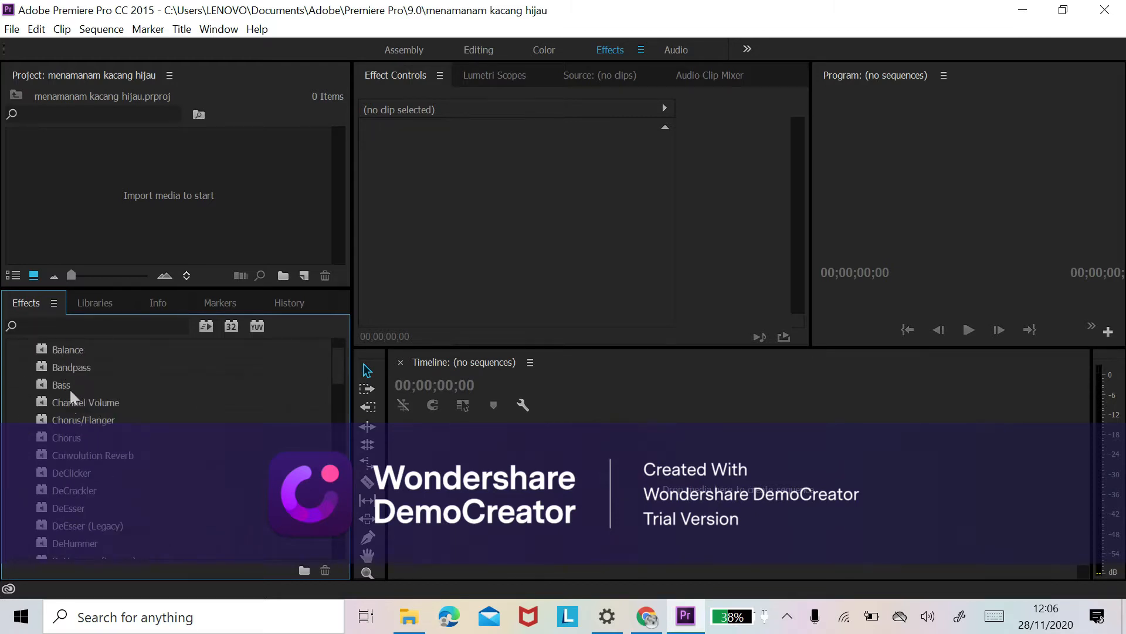
scroll(74, 399, "up", 4)
scroll(75, 380, "up", 1)
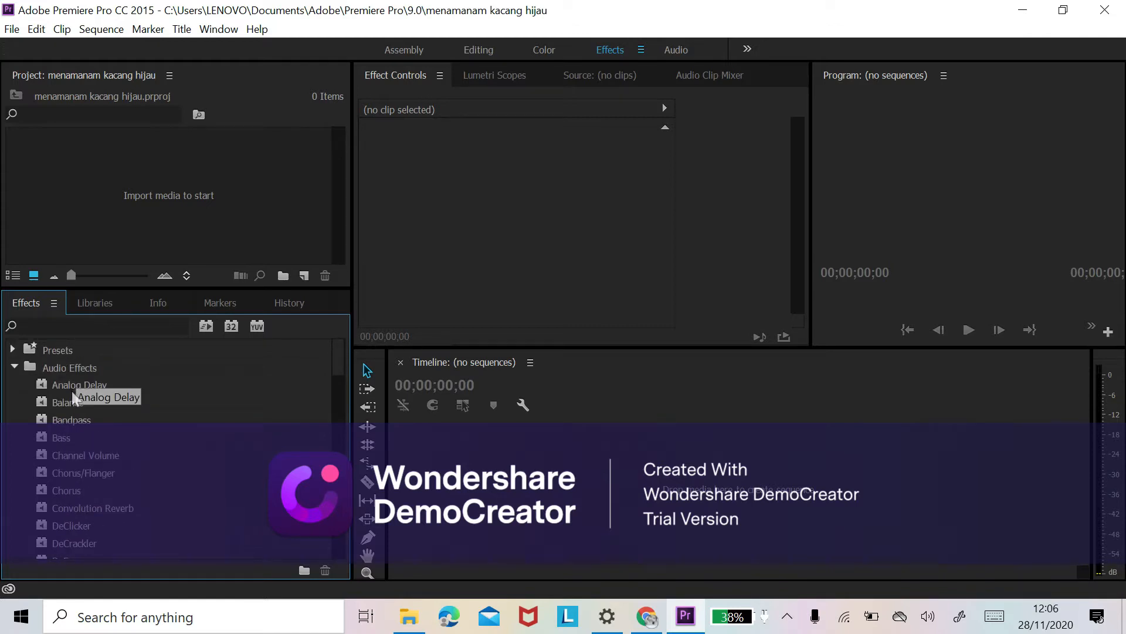
Import all the video files from the "kacang hijau" folder in Downloads into the project, dismissing the sign-in window that interrupts
right_click(151, 176)
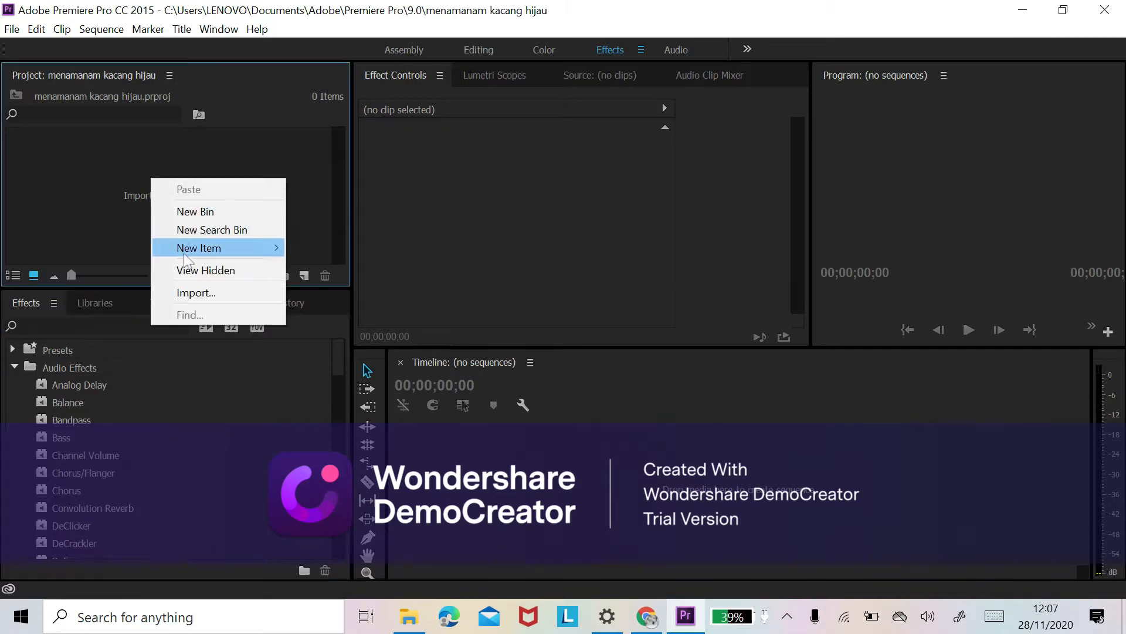
mouse_move(194, 252)
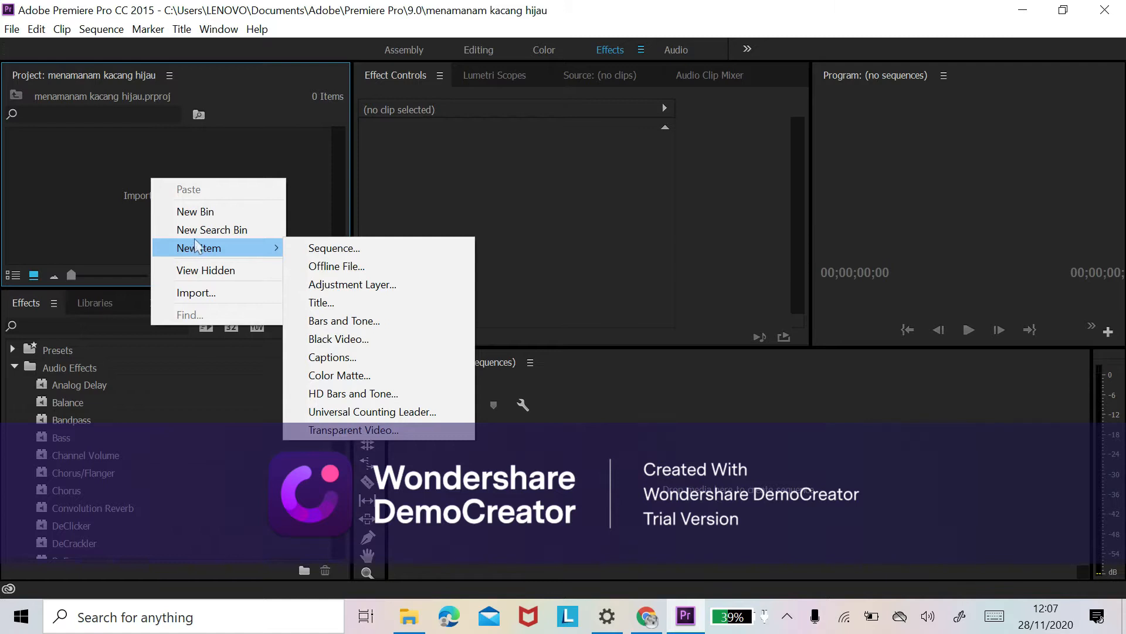
left_click(196, 292)
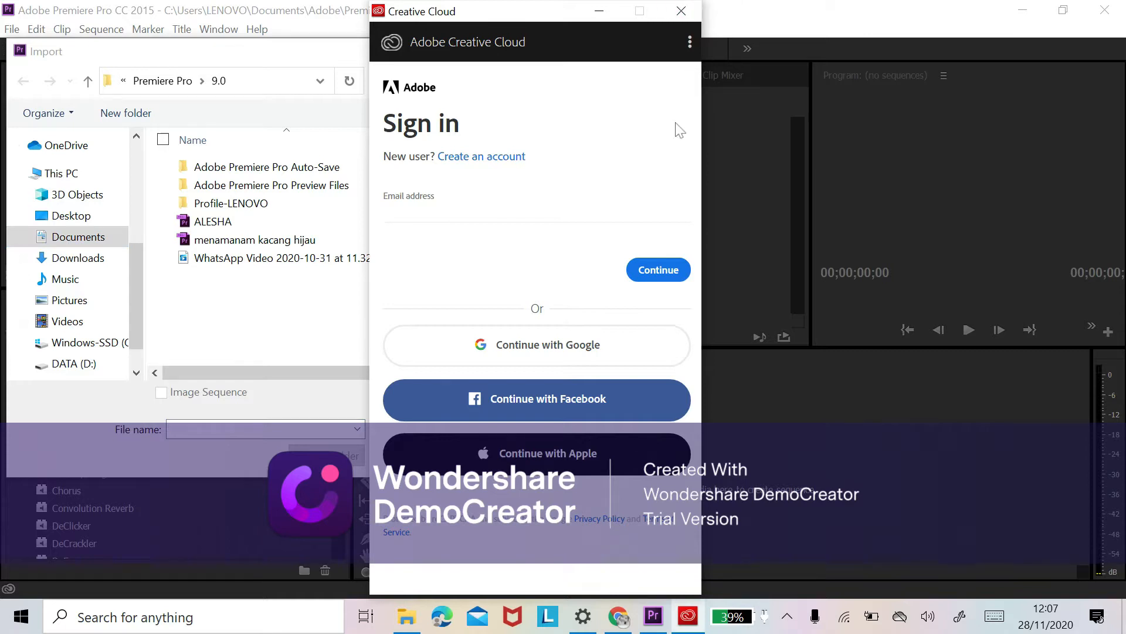
left_click(681, 12)
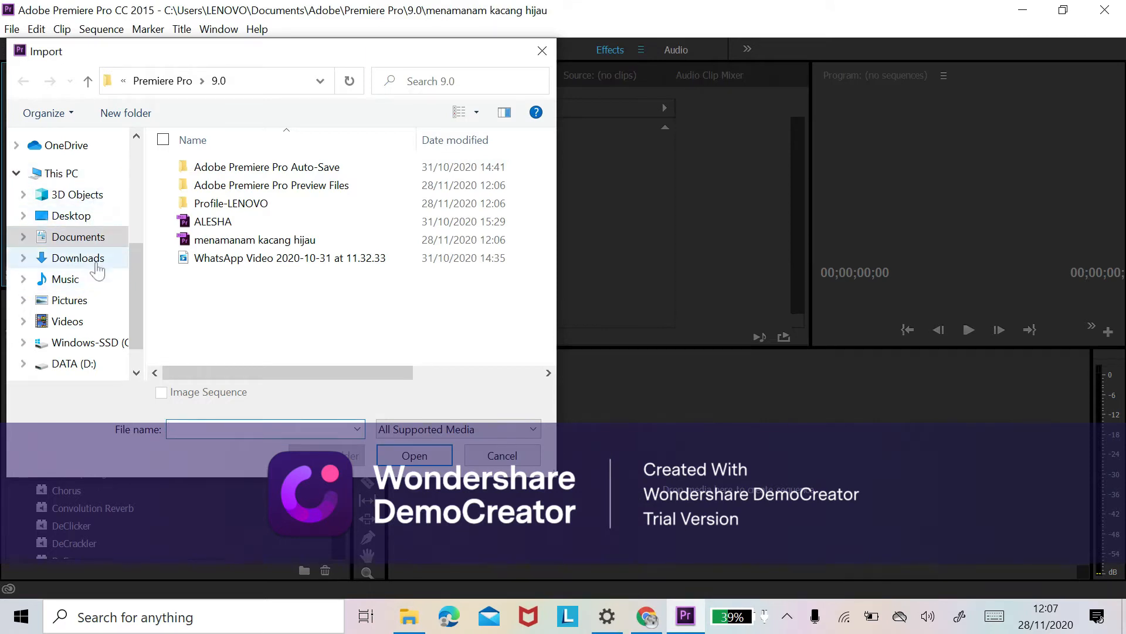
left_click(115, 258)
left_click(301, 205)
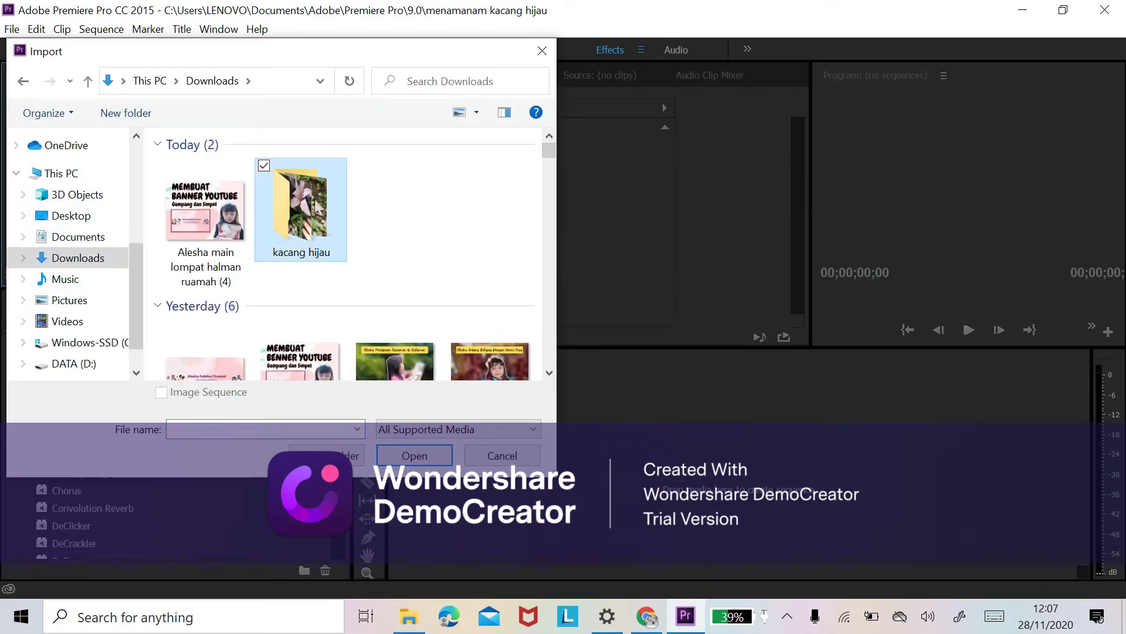
double_click(300, 205)
scroll(267, 323, "down", 2)
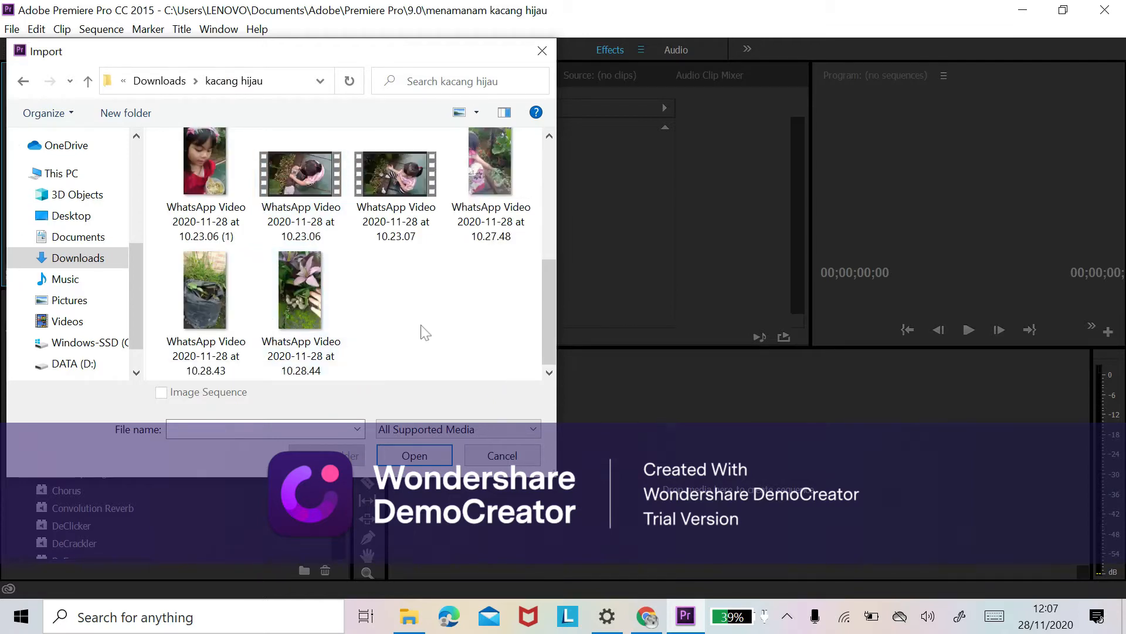
key("ctrl+a")
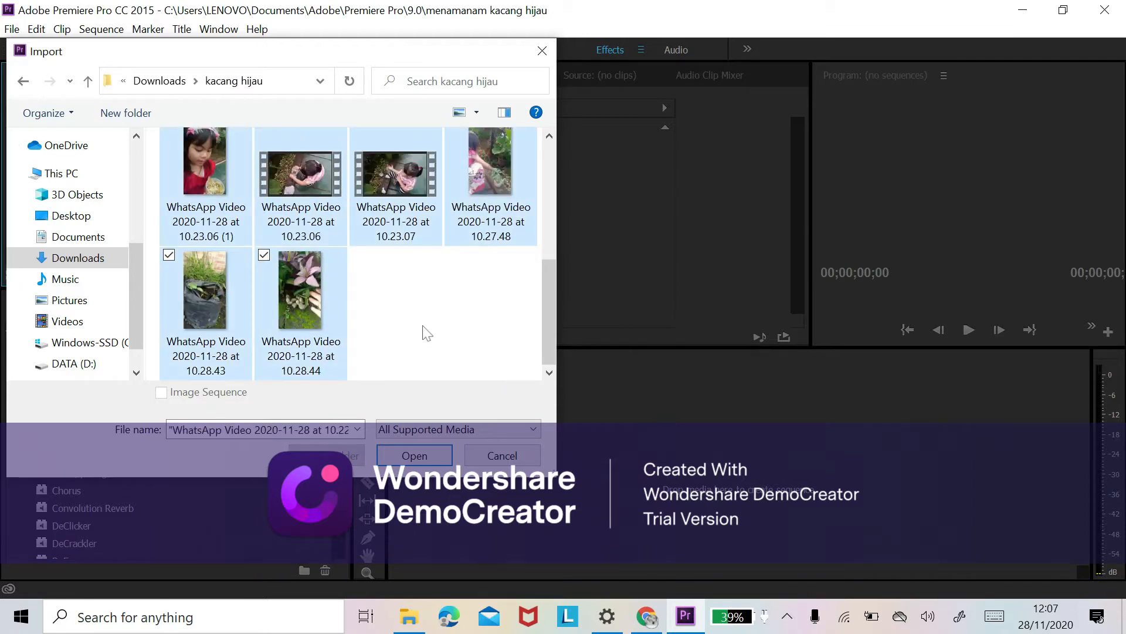
left_click(415, 455)
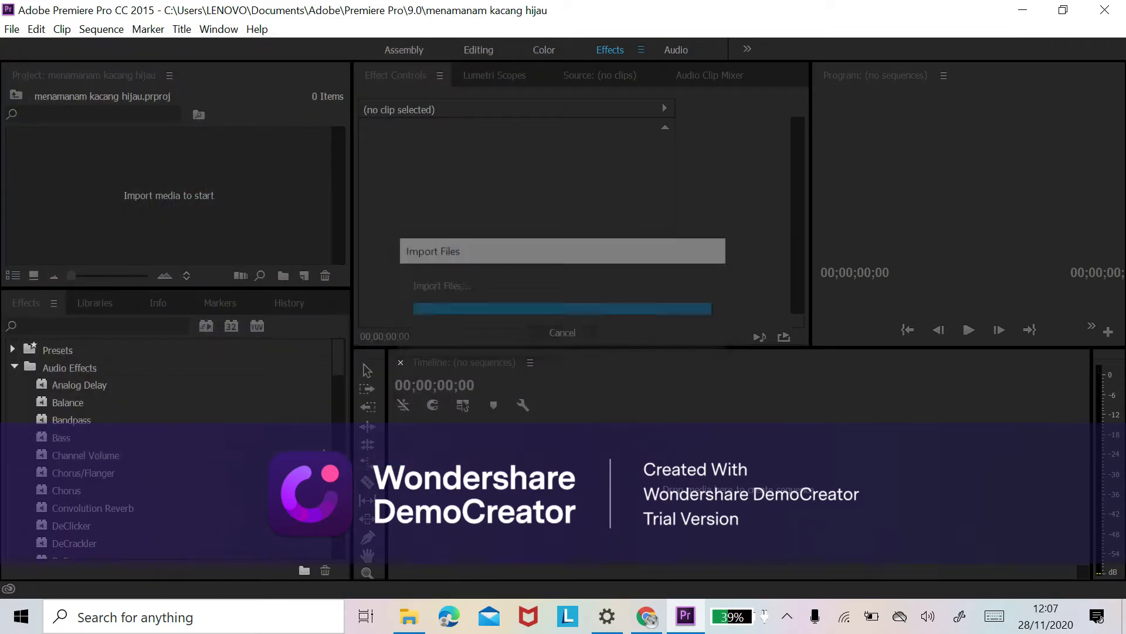
Place the clip "WhatsApp Video 2020-11-28 at 10.23.01" on the empty timeline to create a sequence from it
scroll(187, 233, "down", 2)
scroll(185, 225, "down", 1)
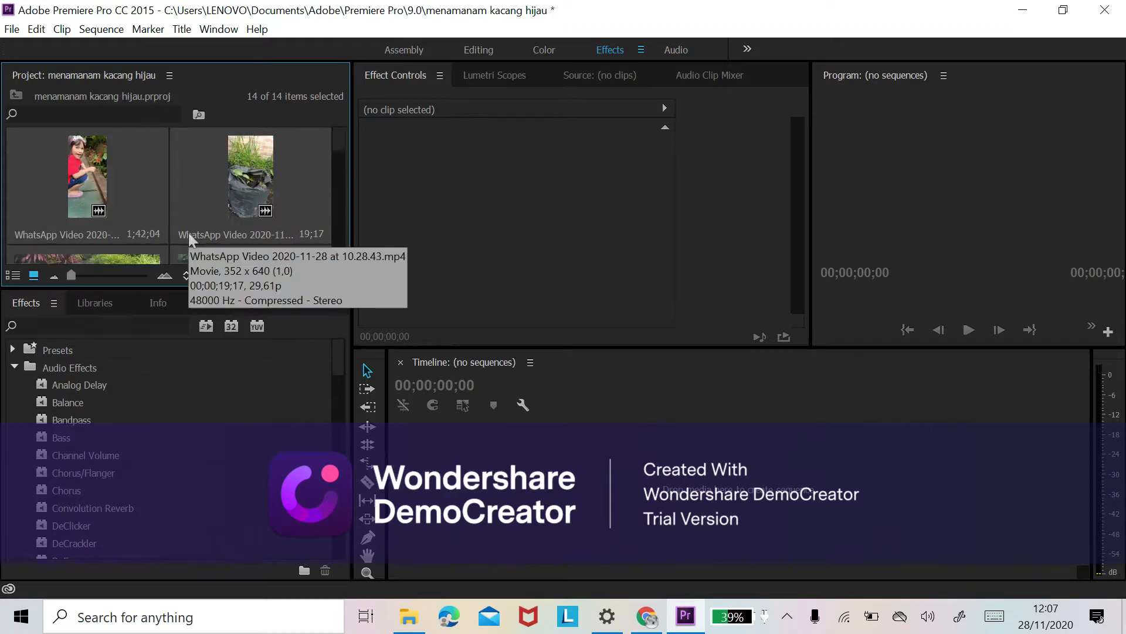
scroll(202, 227, "down", 5)
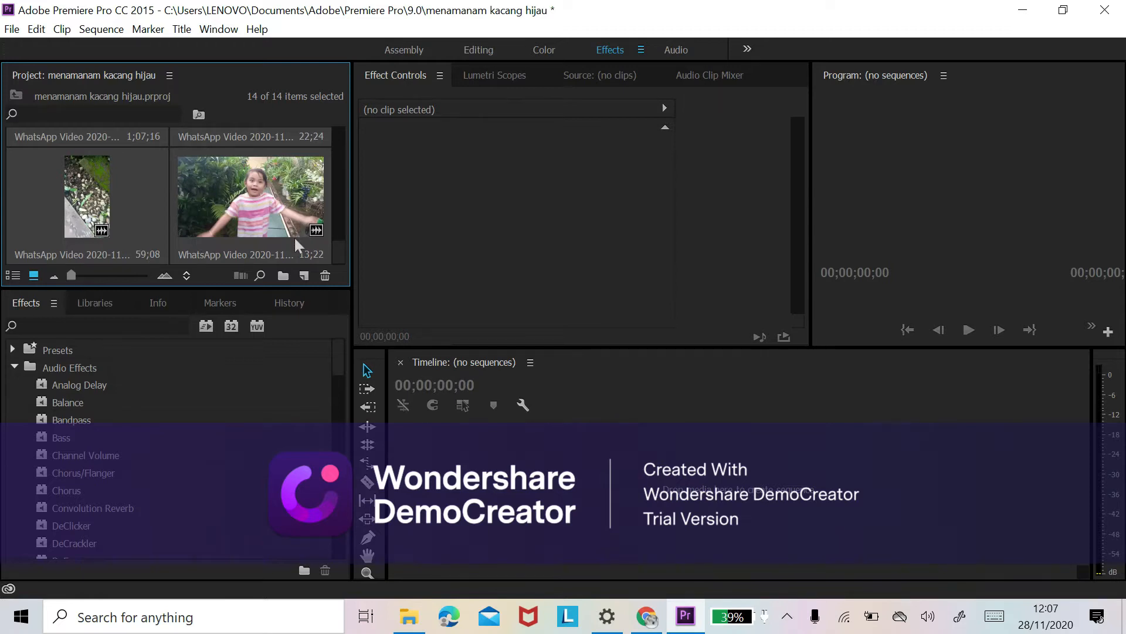
scroll(244, 241, "up", 1)
scroll(258, 227, "up", 5)
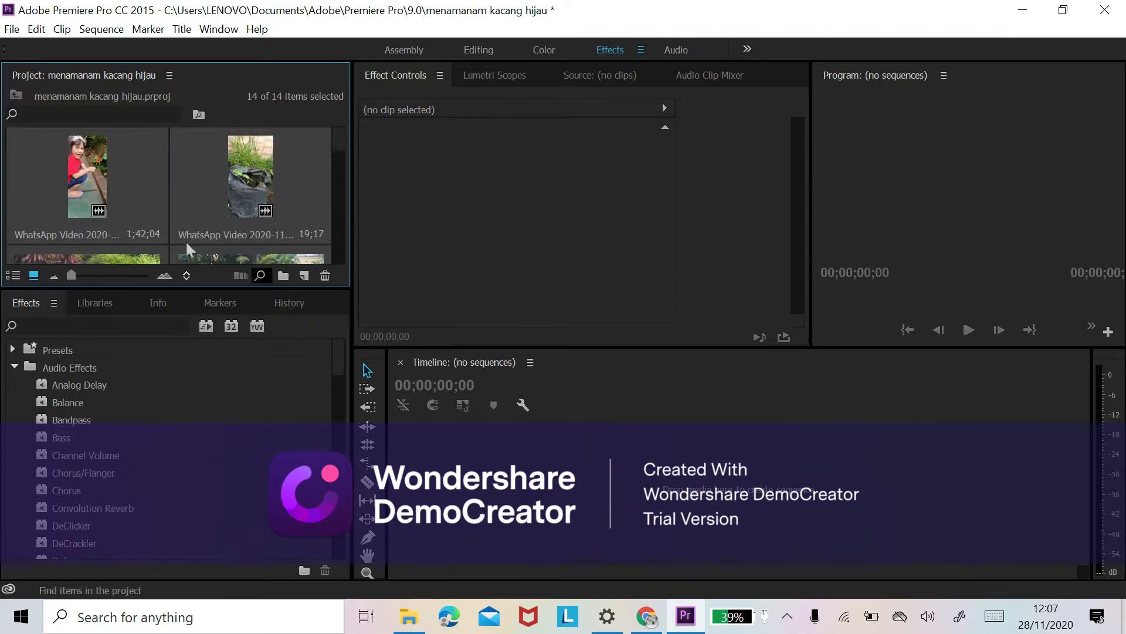
scroll(208, 234, "down", 5)
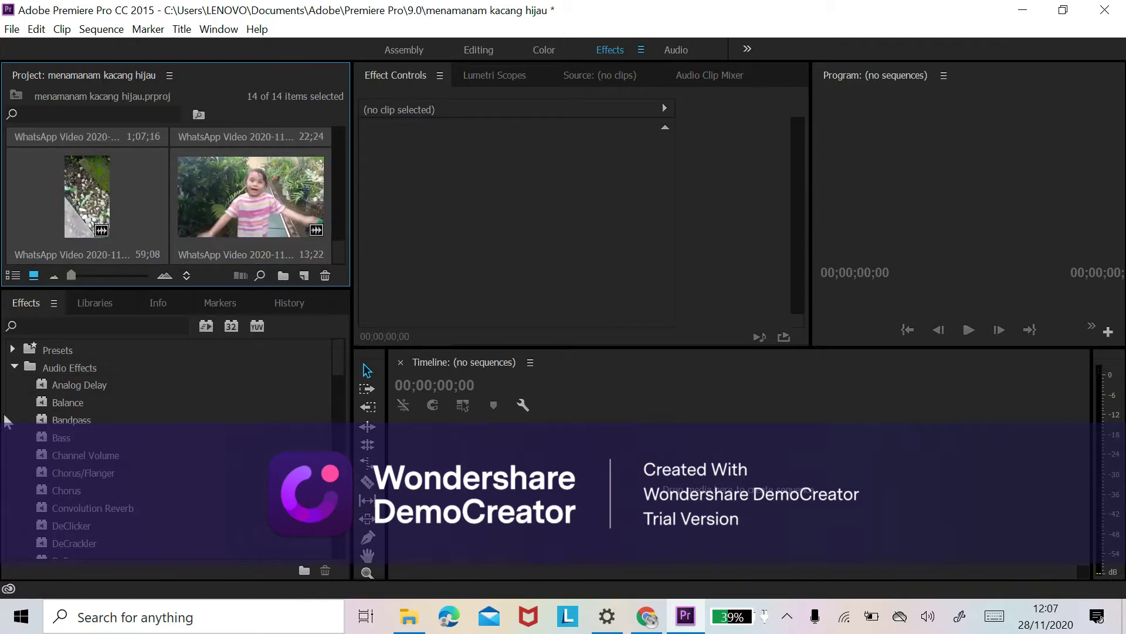
left_click_drag(232, 200, 415, 435)
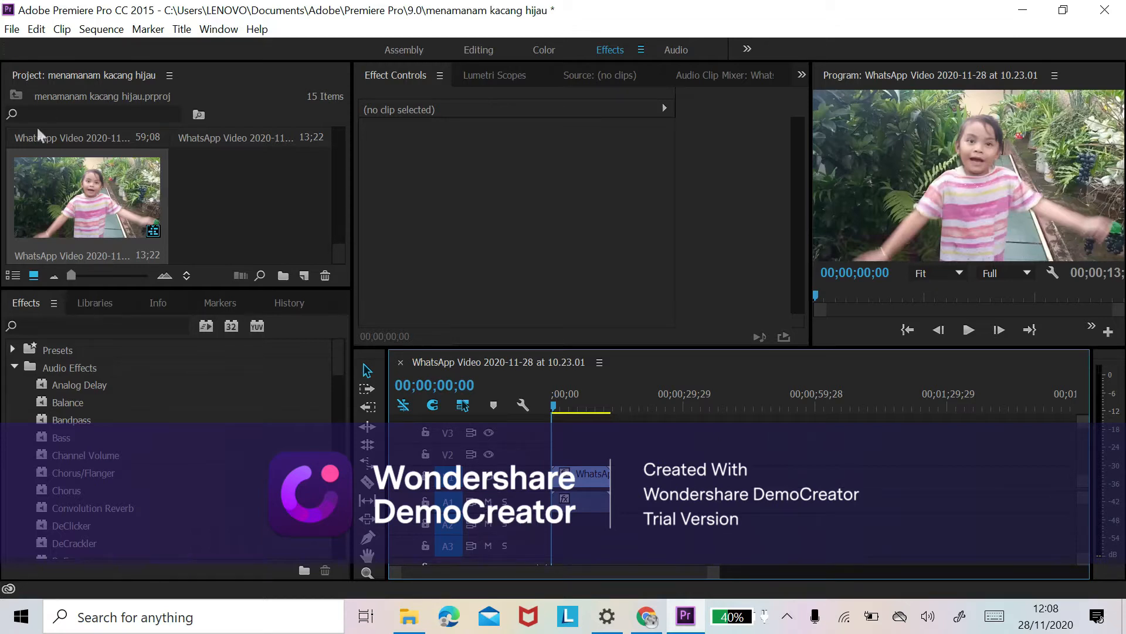
scroll(86, 202, "up", 2)
scroll(85, 203, "down", 3)
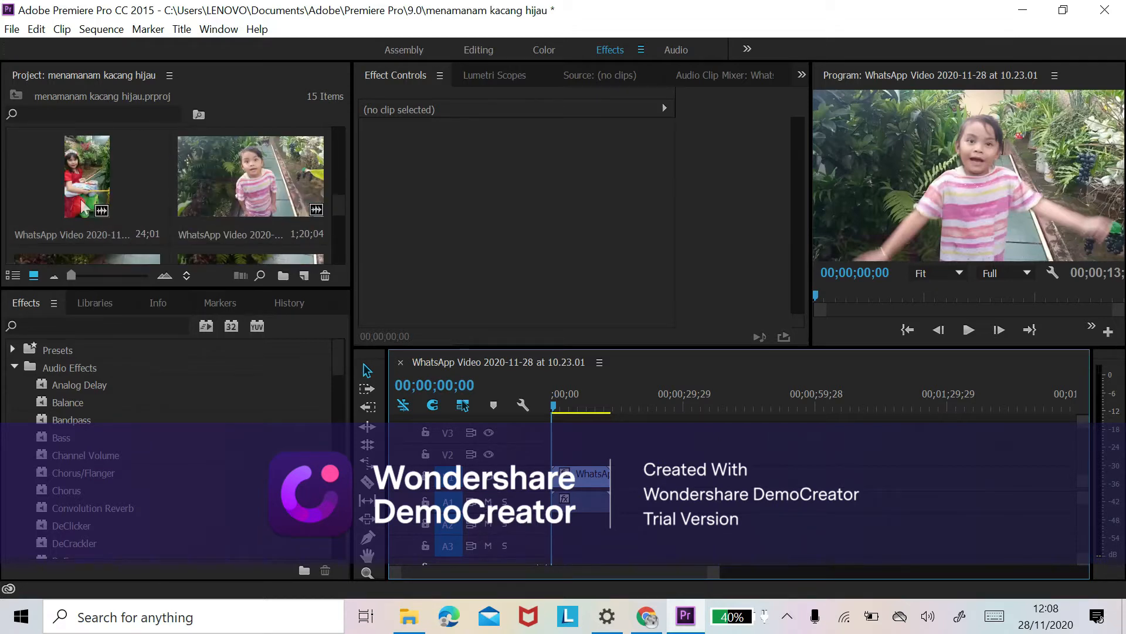
scroll(82, 203, "up", 1)
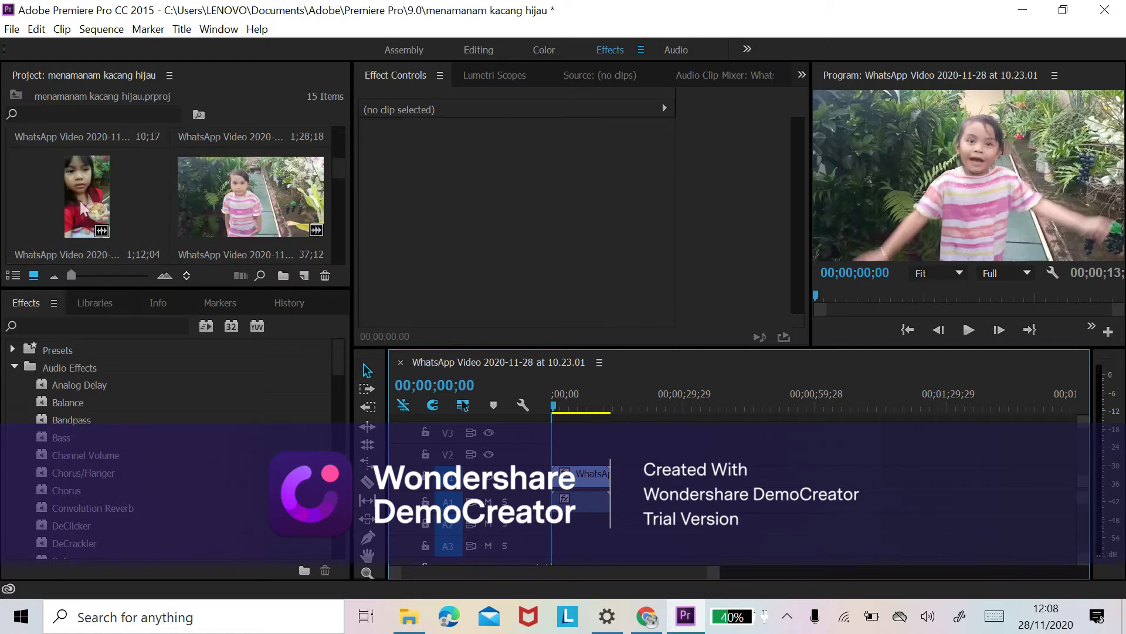
scroll(83, 208, "down", 2)
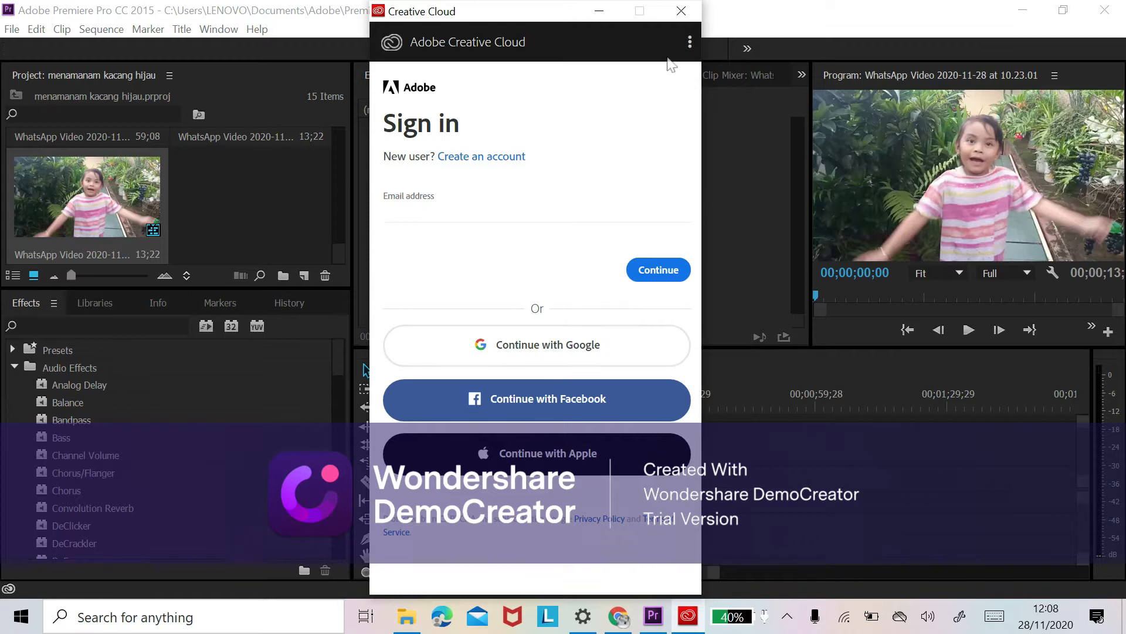
Close the Creative Cloud sign-in window and turn on airplane mode in Windows
left_click(682, 11)
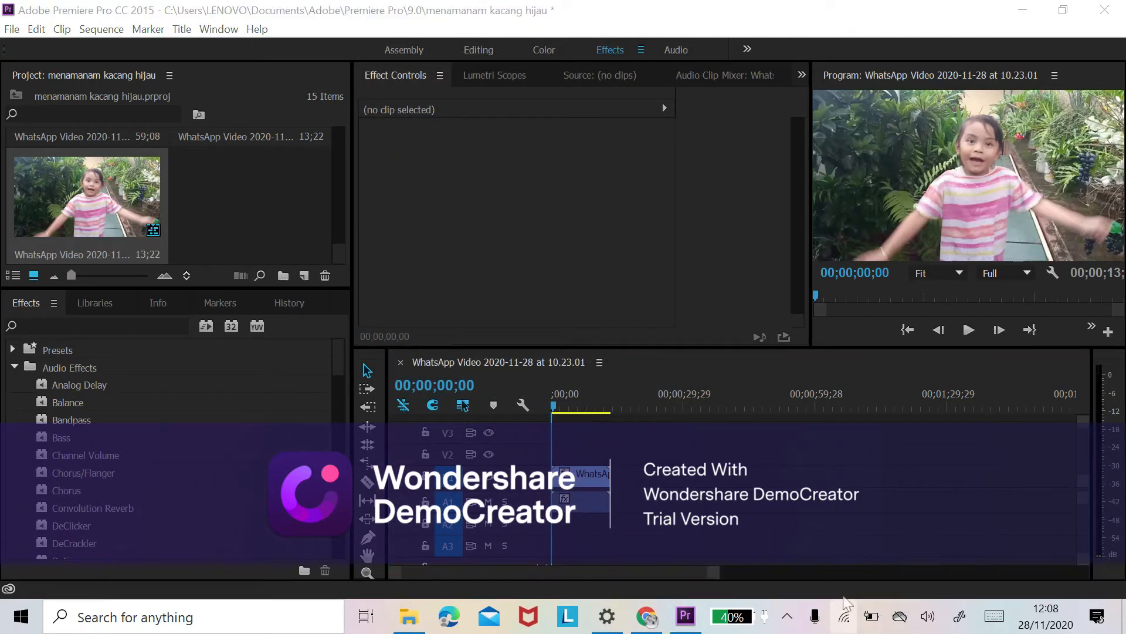
left_click(843, 618)
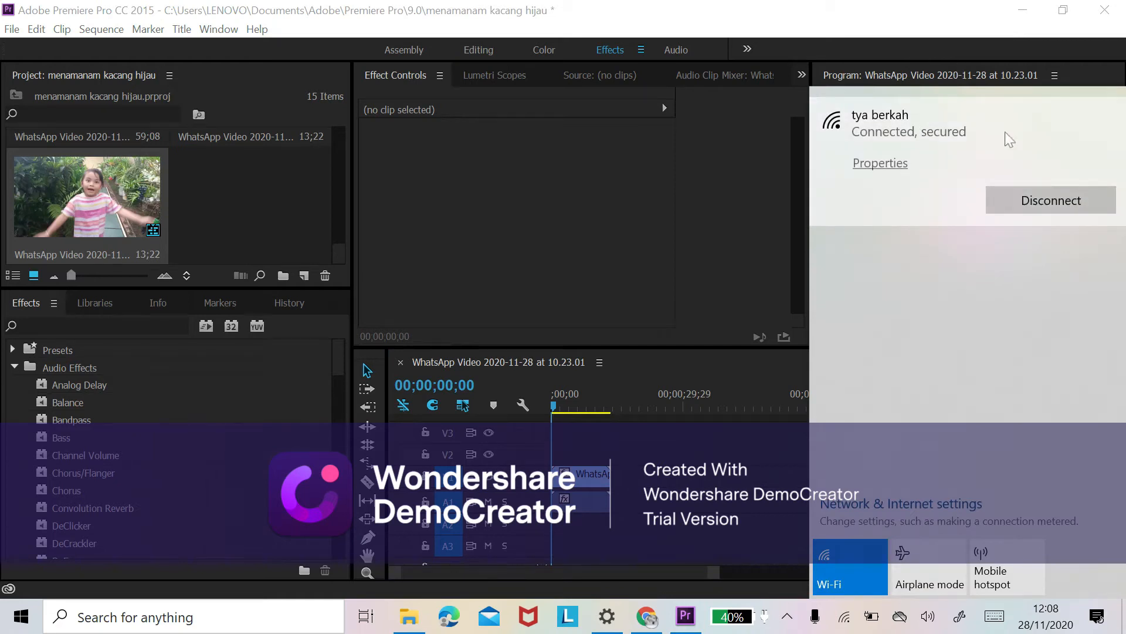
left_click(916, 557)
left_click(633, 459)
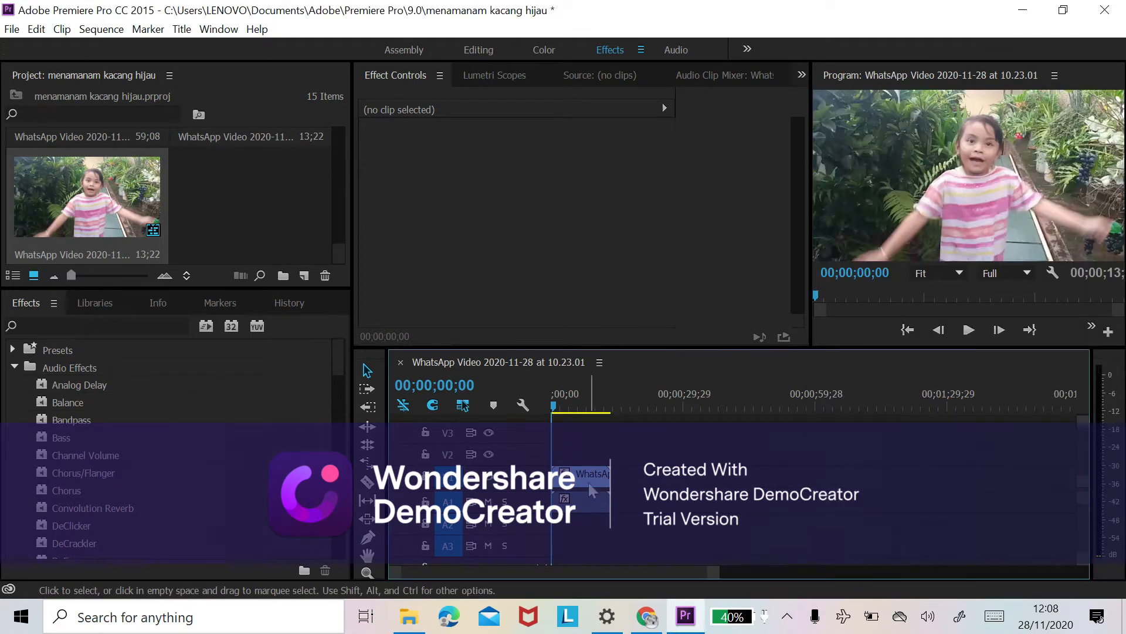
Play the first clip on the timeline to its end and look through the imported clips
key("space")
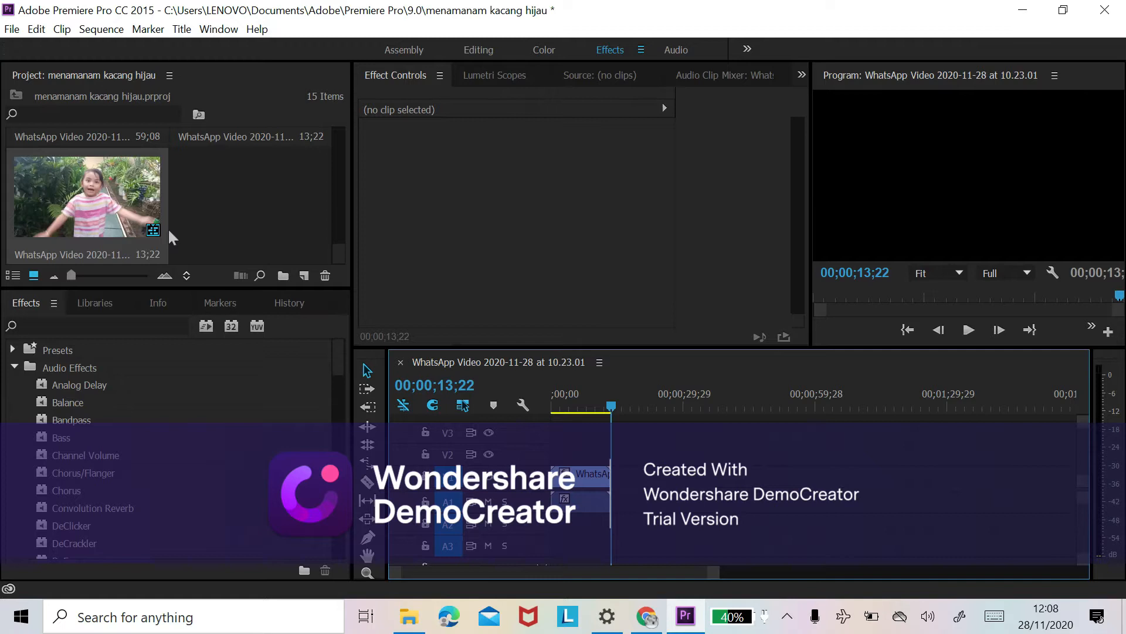
scroll(167, 228, "up", 1)
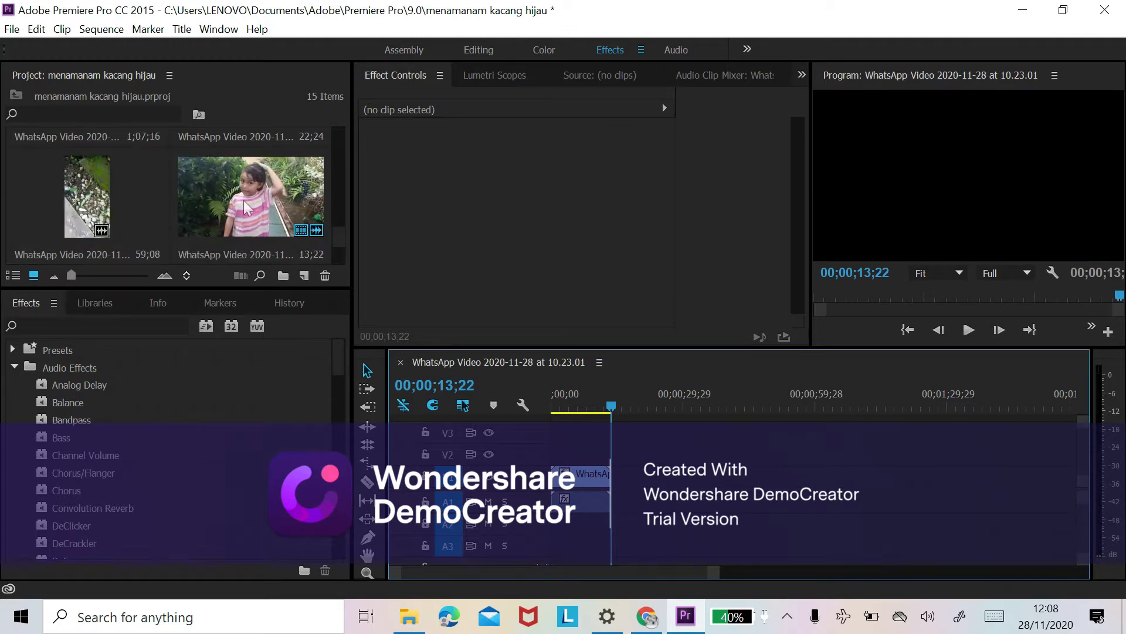
scroll(224, 203, "down", 1)
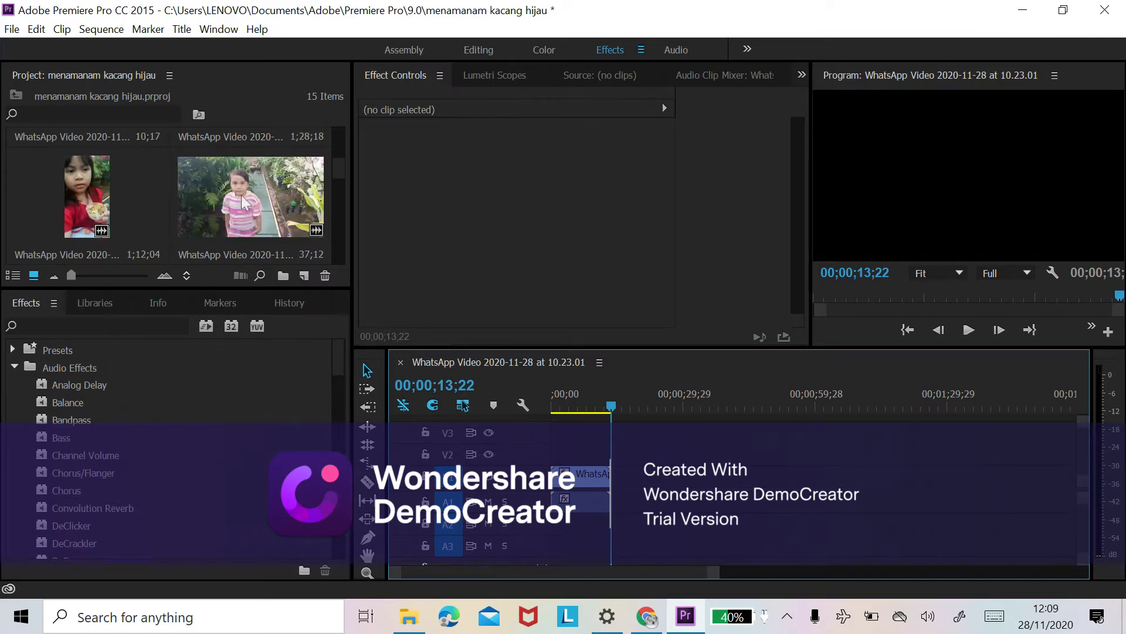
scroll(243, 203, "down", 1)
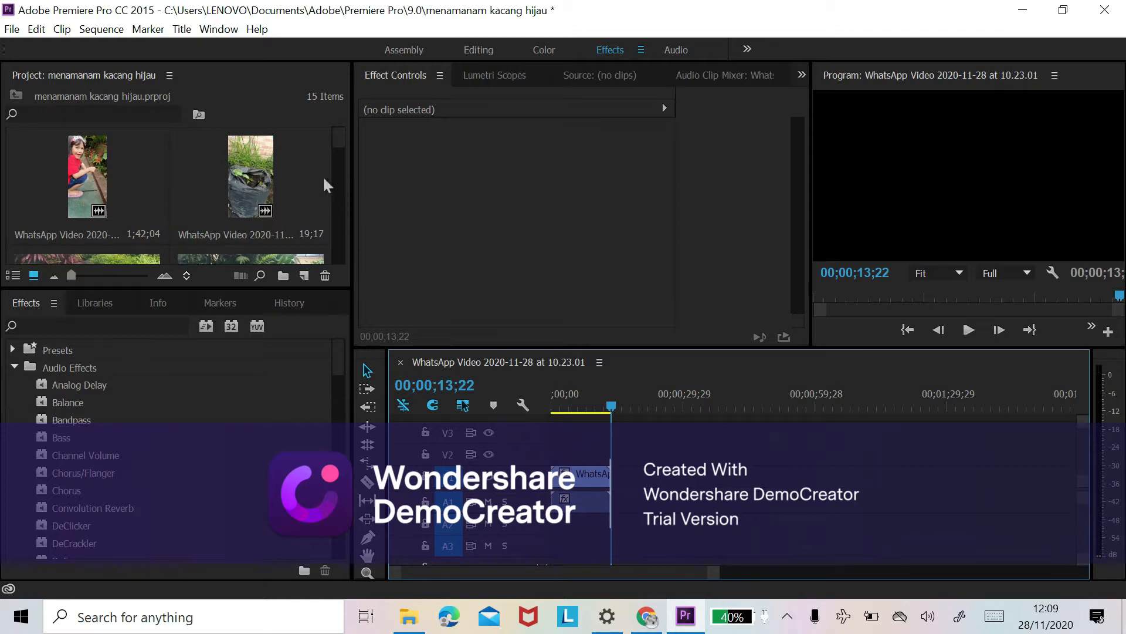
Keep the project clips in icon view and widen the Project panel to fit three columns of thumbnails
left_click(13, 276)
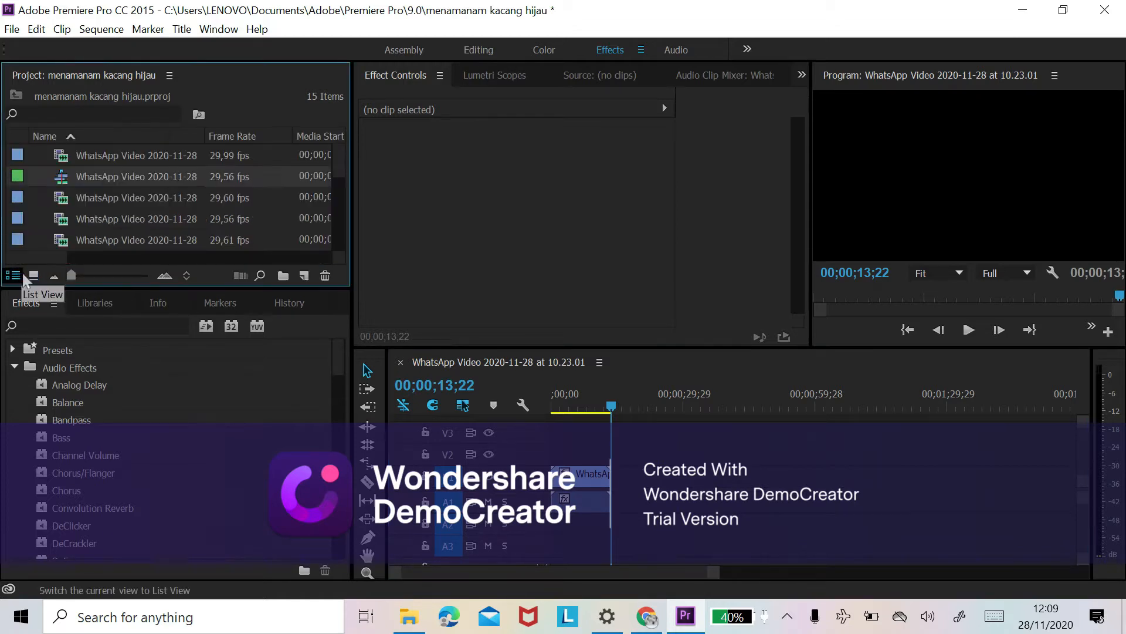
left_click(33, 275)
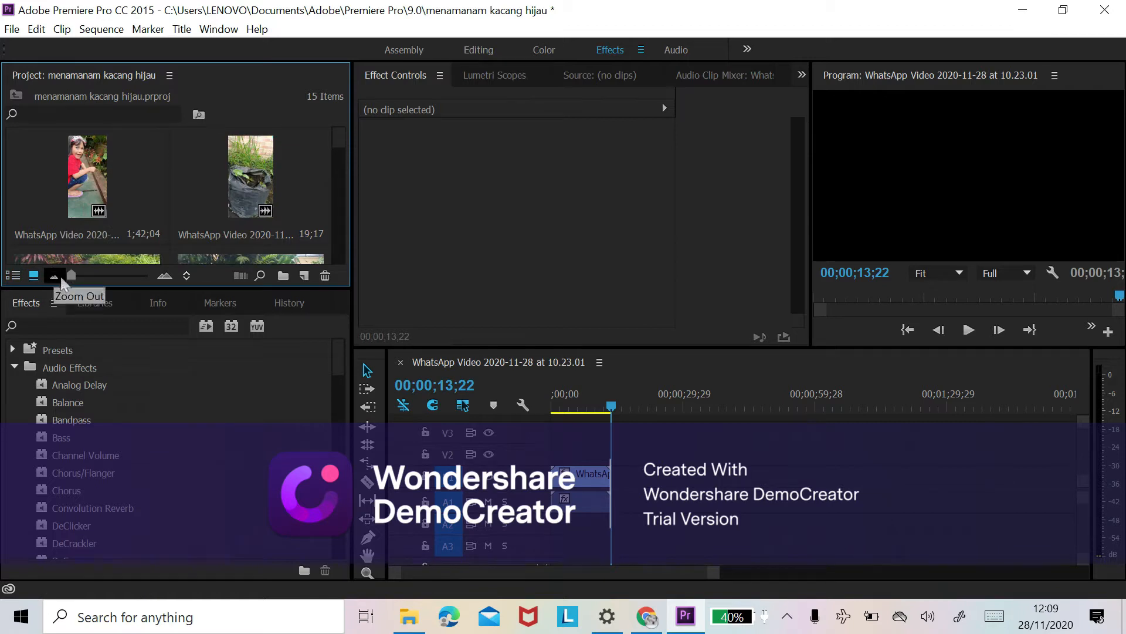
mouse_move(71, 276)
left_mouse_down()
mouse_move(137, 275)
mouse_move(64, 287)
left_mouse_up()
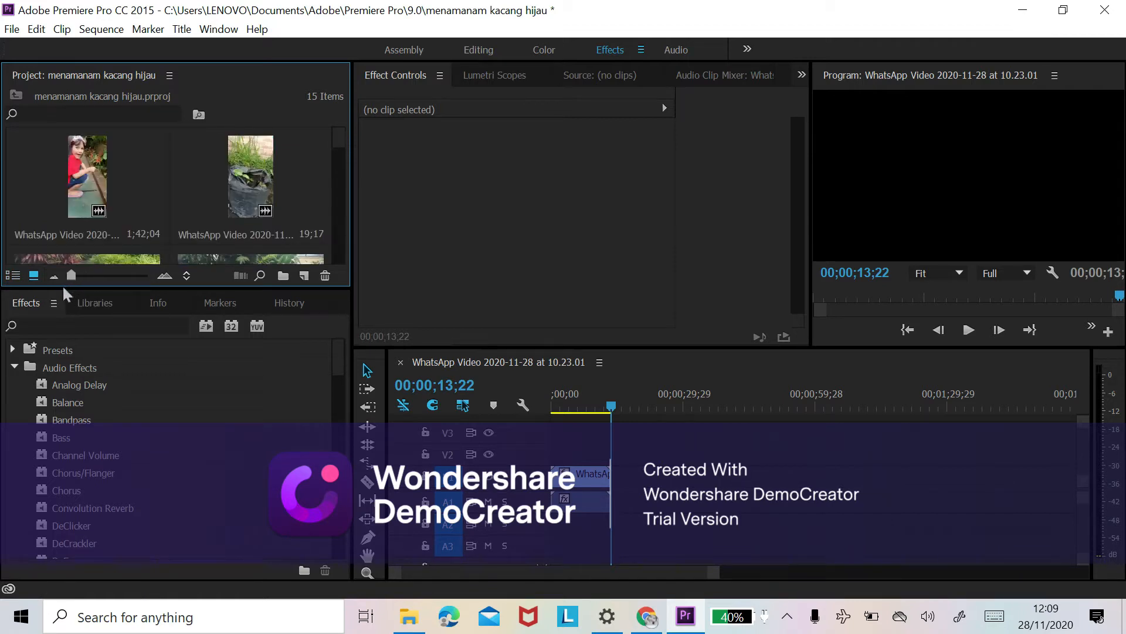
left_click_drag(353, 169, 435, 178)
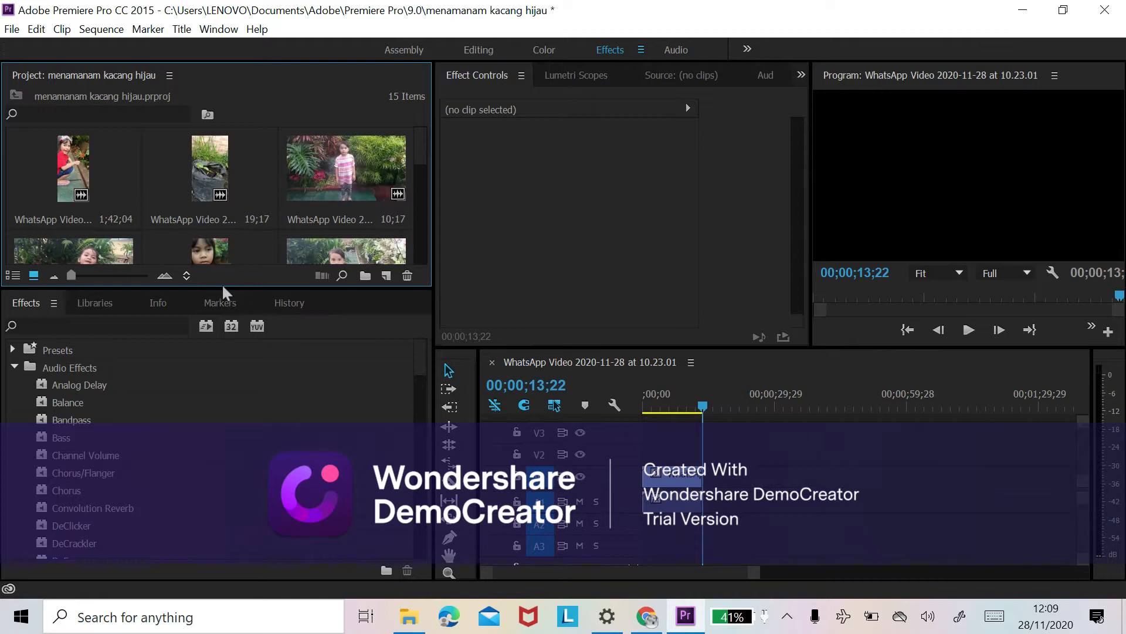
Place the clip "WhatsApp Video 2020-11-28 at 10.23.05.mp4" directly after the first clip on V1 and preview it
scroll(150, 169, "down", 3)
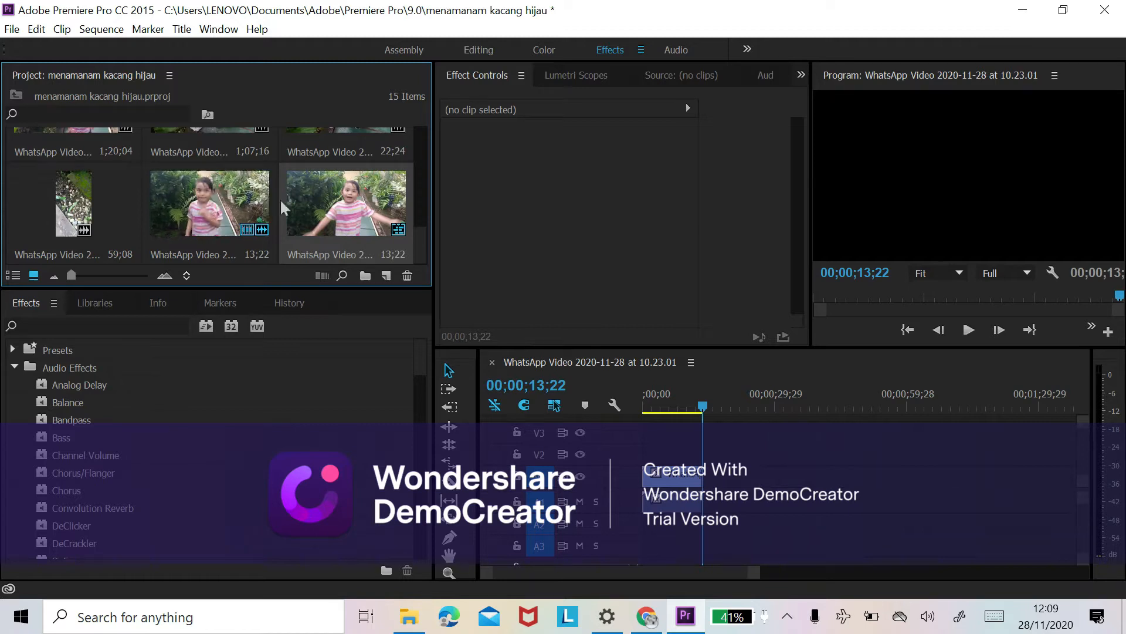
scroll(280, 198, "up", 2)
left_click_drag(132, 208, 713, 482)
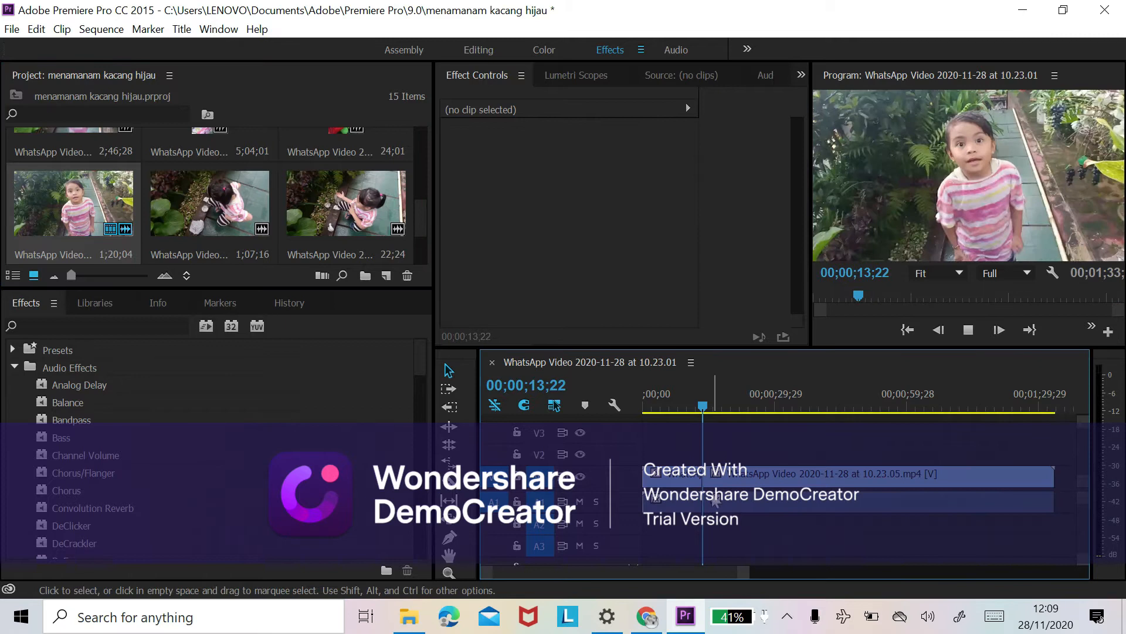
key("space")
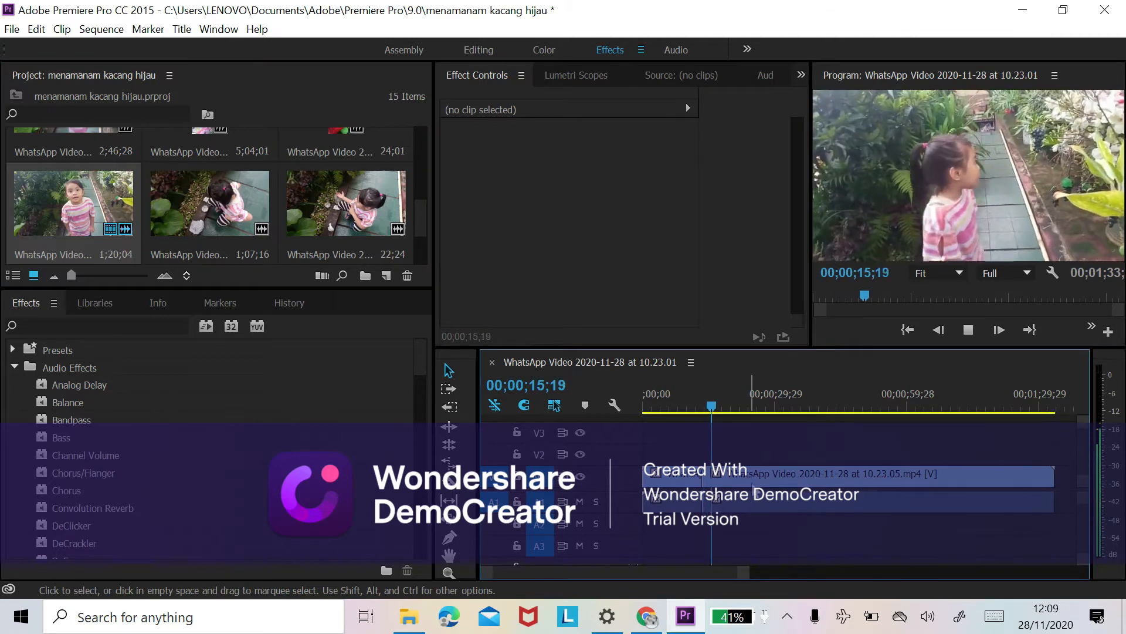
Delete the clip "WhatsApp Video 2020-11-28 at 10.23.05.mp4" from the timeline and stop playback
left_click(719, 502)
key("Delete")
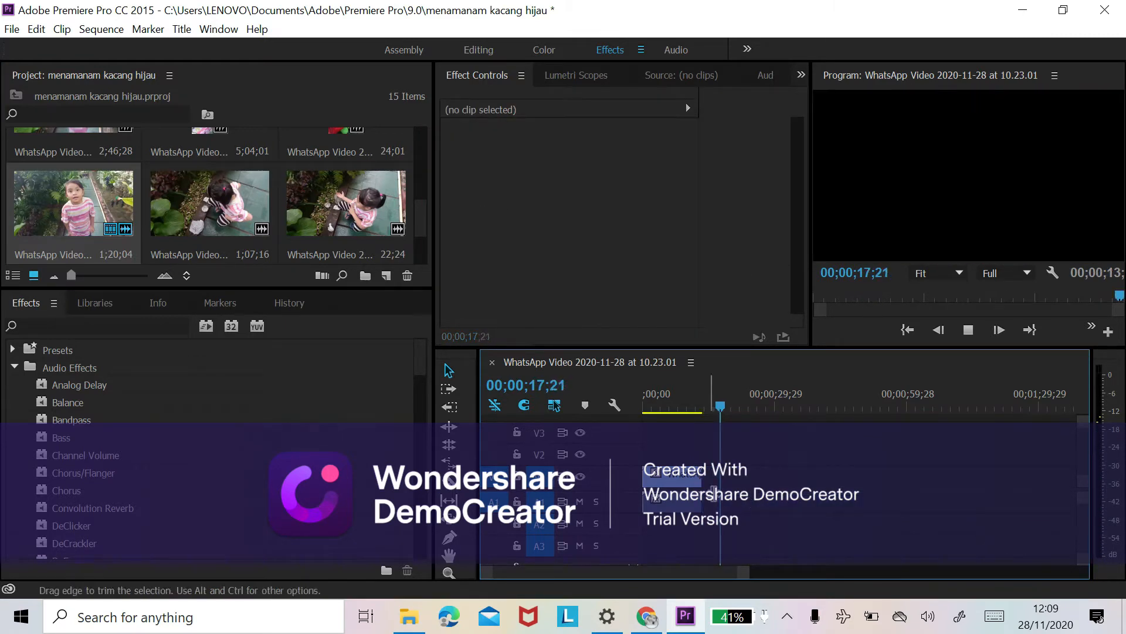
key("space")
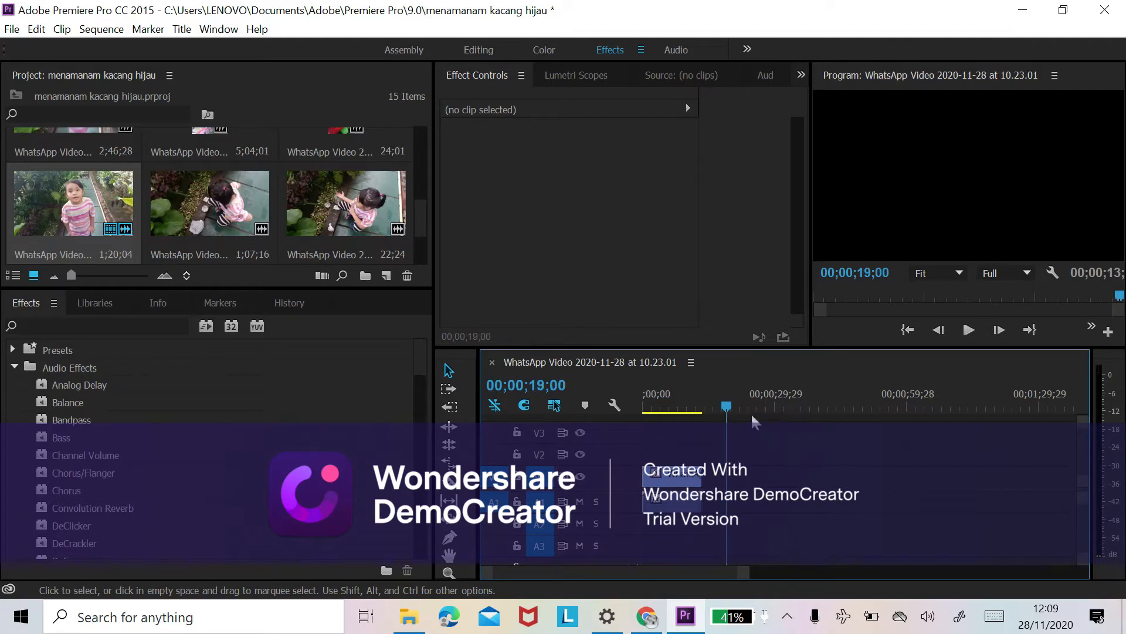
Place the clip "WhatsApp Video 2020-11-28 at 10.23.06.mp4" at the end of the first clip on V1 and preview it
left_click_drag(727, 404, 702, 415)
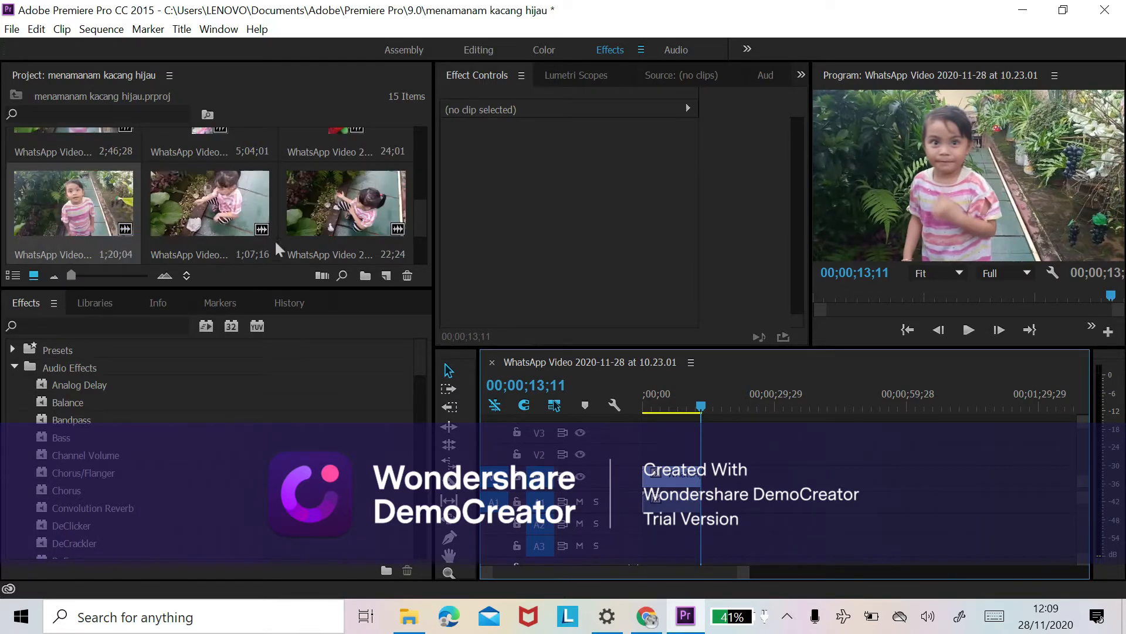
left_click(220, 220)
left_click_drag(273, 203, 697, 462)
key("space")
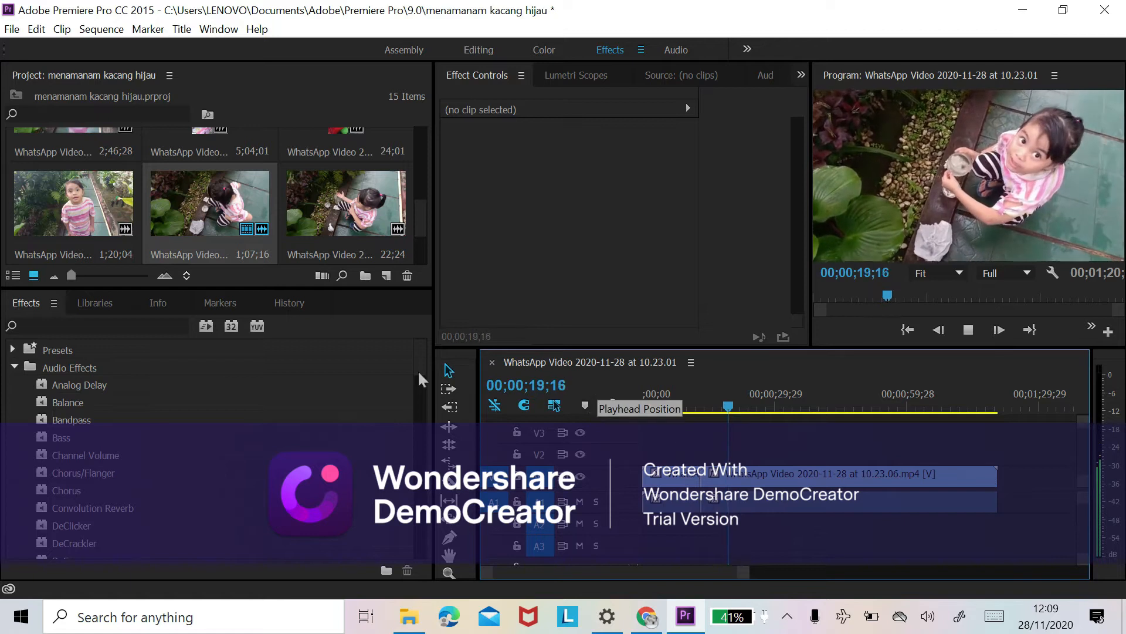
scroll(223, 238, "up", 1)
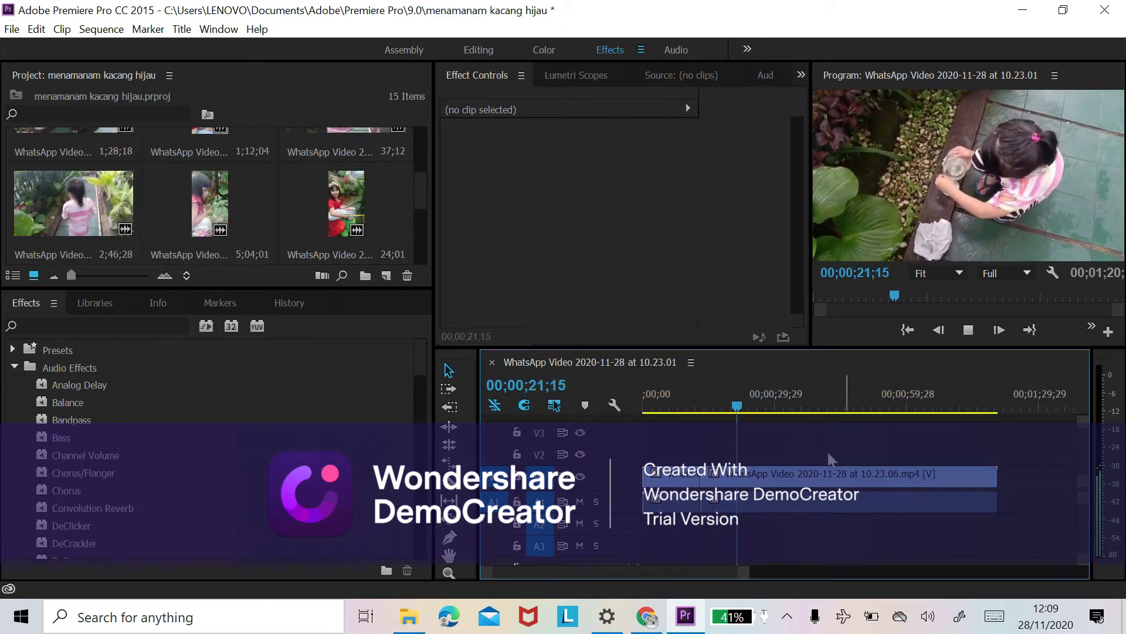
Delete the clip "WhatsApp Video 2020-11-28 at 10.23.06.mp4" from the timeline and stop playback
left_click(817, 495)
left_click(787, 616)
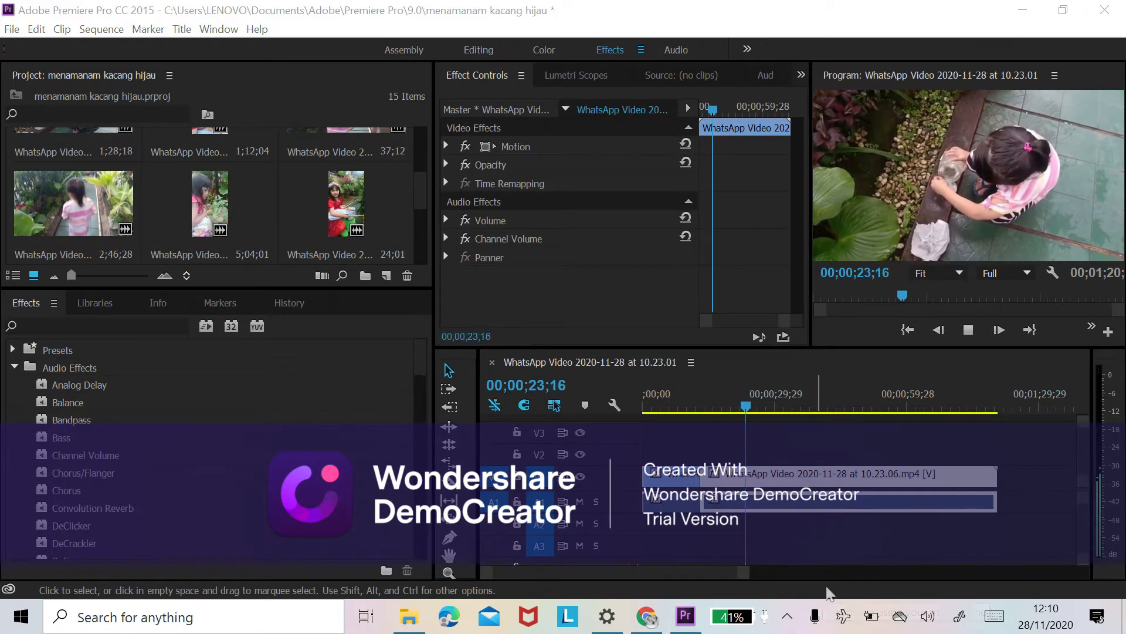
left_click(824, 490)
key("Delete")
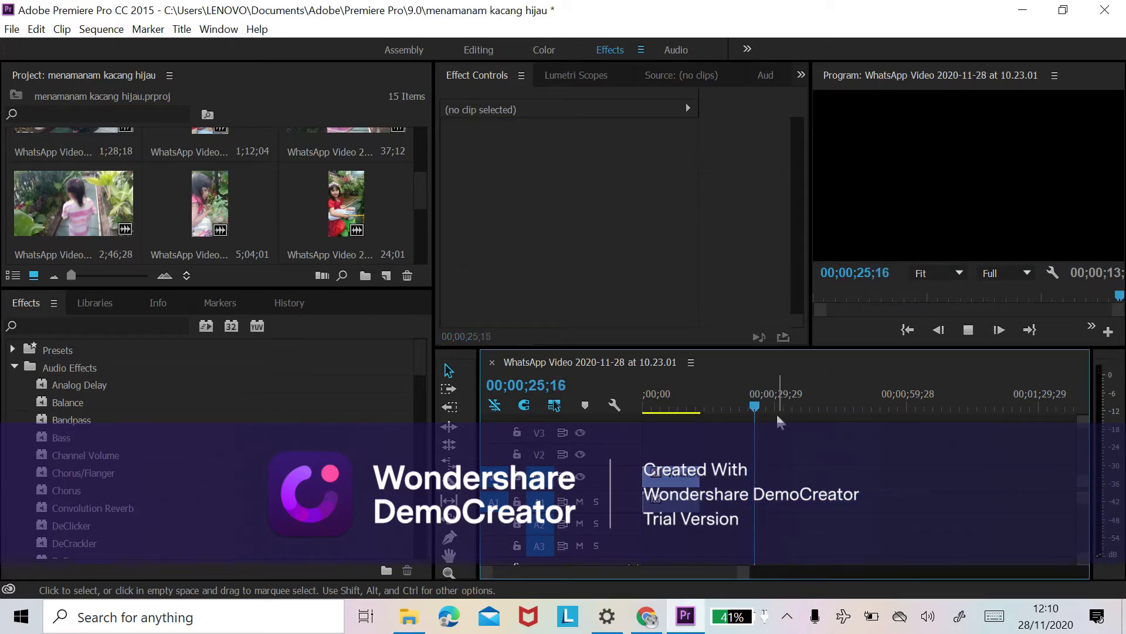
key("space")
Place the clip "WhatsApp Video 2020-11-28 at 10.23.04.mp4" at the end of the first clip on V1 and play it
left_click_drag(759, 400, 700, 407)
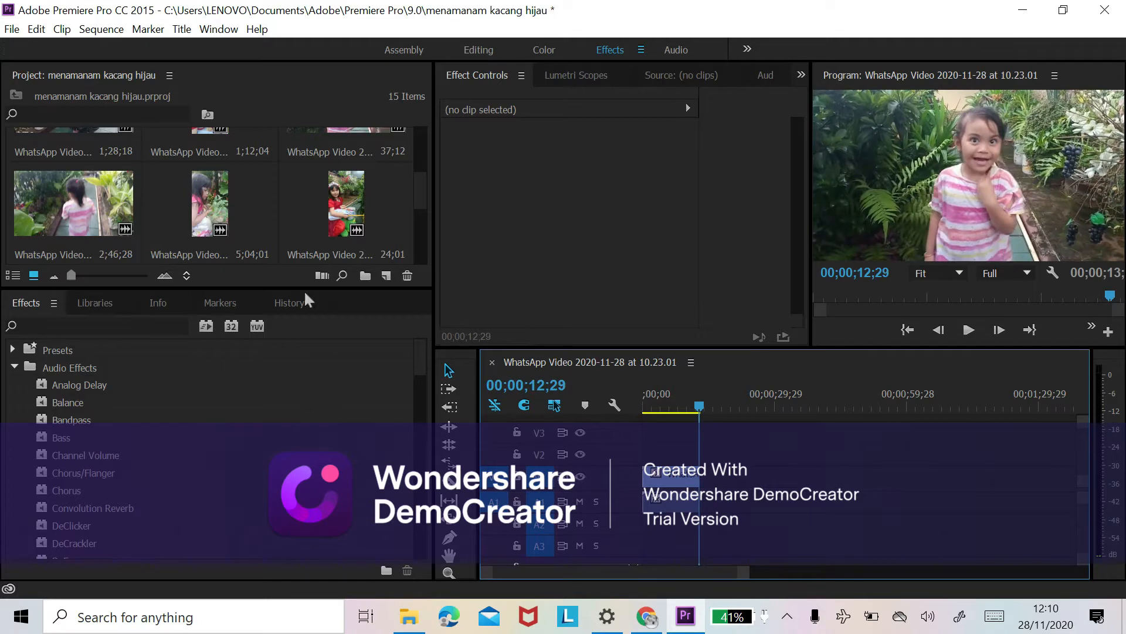
scroll(130, 200, "up", 1)
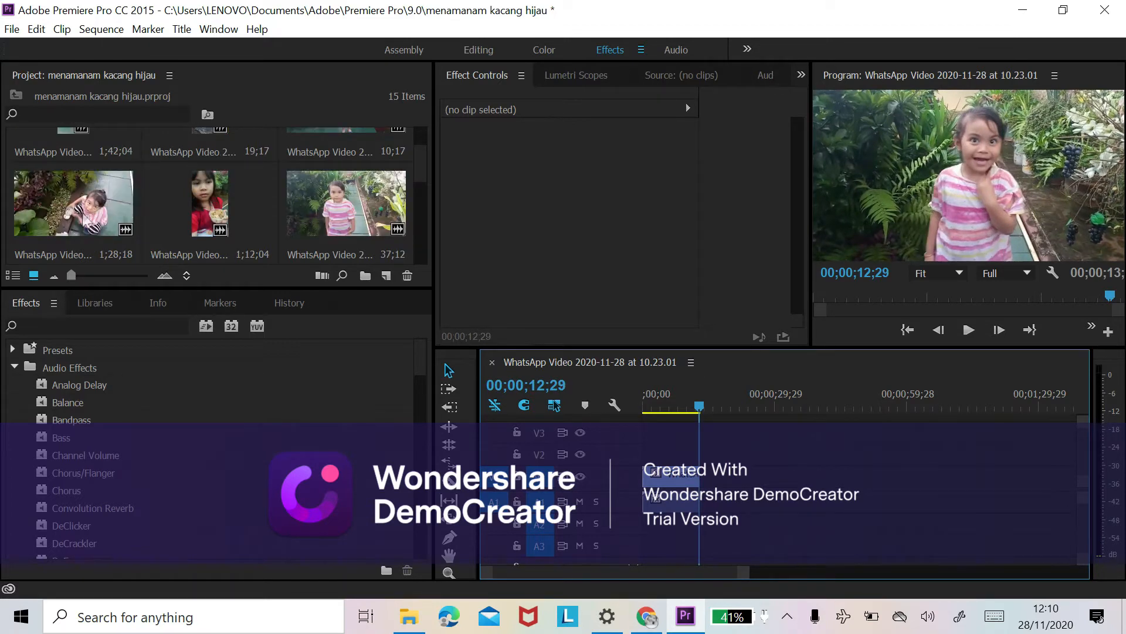
left_click_drag(79, 218, 694, 476)
key("space")
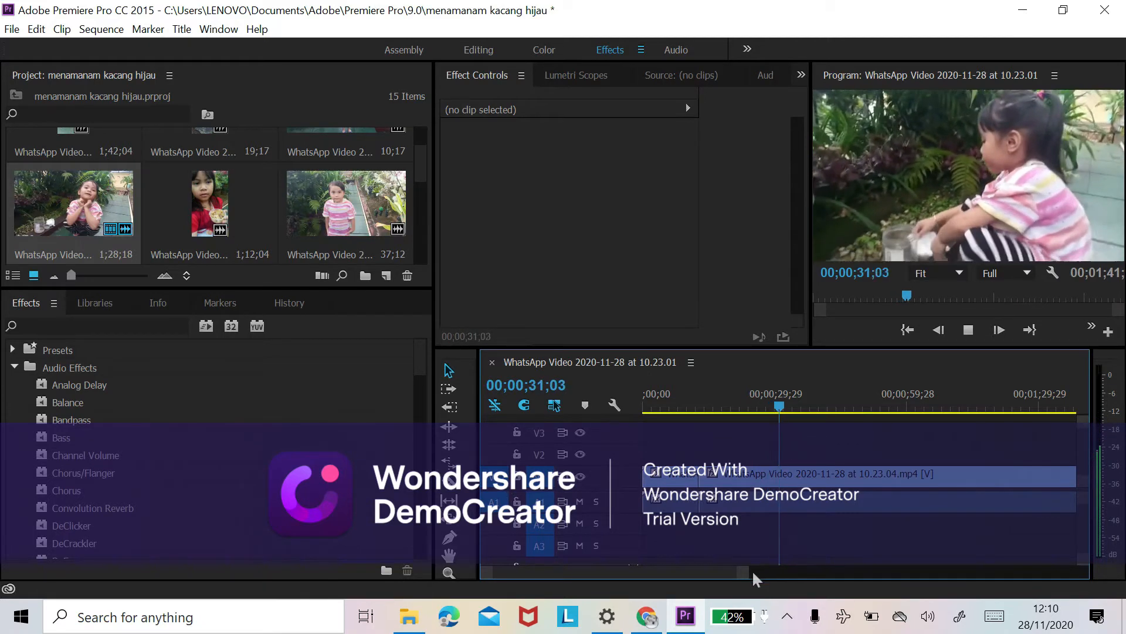
left_click_drag(744, 574, 813, 578)
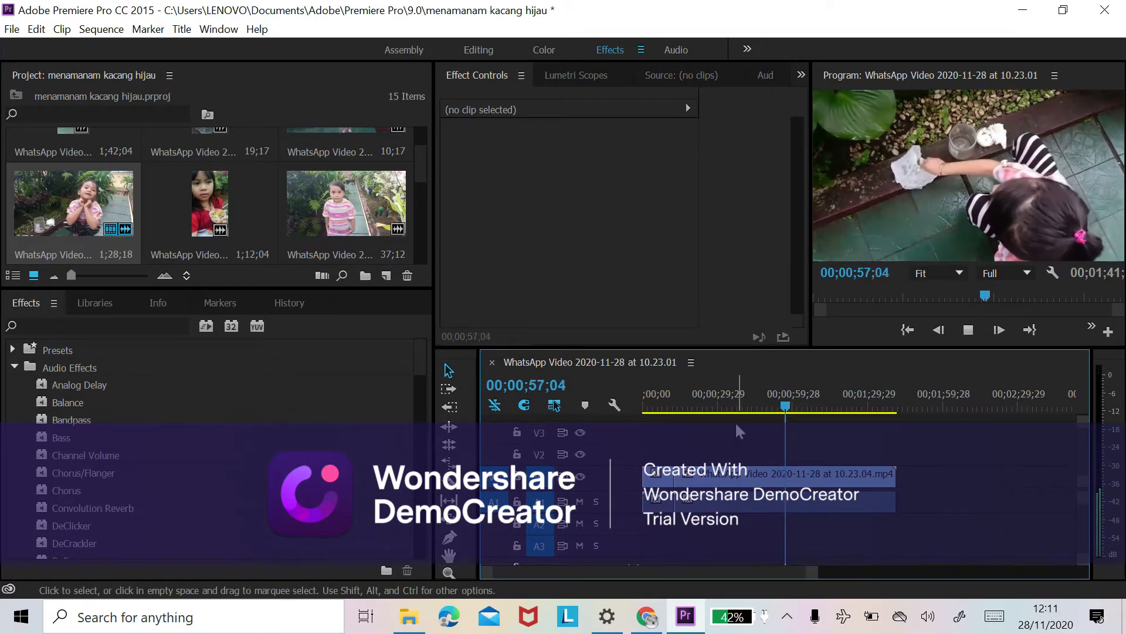
Lower the computer's audio volume to below 52 while the second clip plays
key("XF86AudioLowerVolume")
key("XF86AudioLowerVolume")
key("XF86AudioLowerVolume")
key("XF86AudioLowerVolume")
key("XF86AudioLowerVolume")
key("XF86AudioLowerVolume")
key("XF86AudioLowerVolume")
key("XF86AudioLowerVolume")
key("XF86AudioLowerVolume")
key("XF86AudioLowerVolume")
key("XF86AudioLowerVolume")
key("XF86AudioLowerVolume")
key("XF86AudioLowerVolume")
key("XF86AudioLowerVolume")
key("XF86AudioLowerVolume")
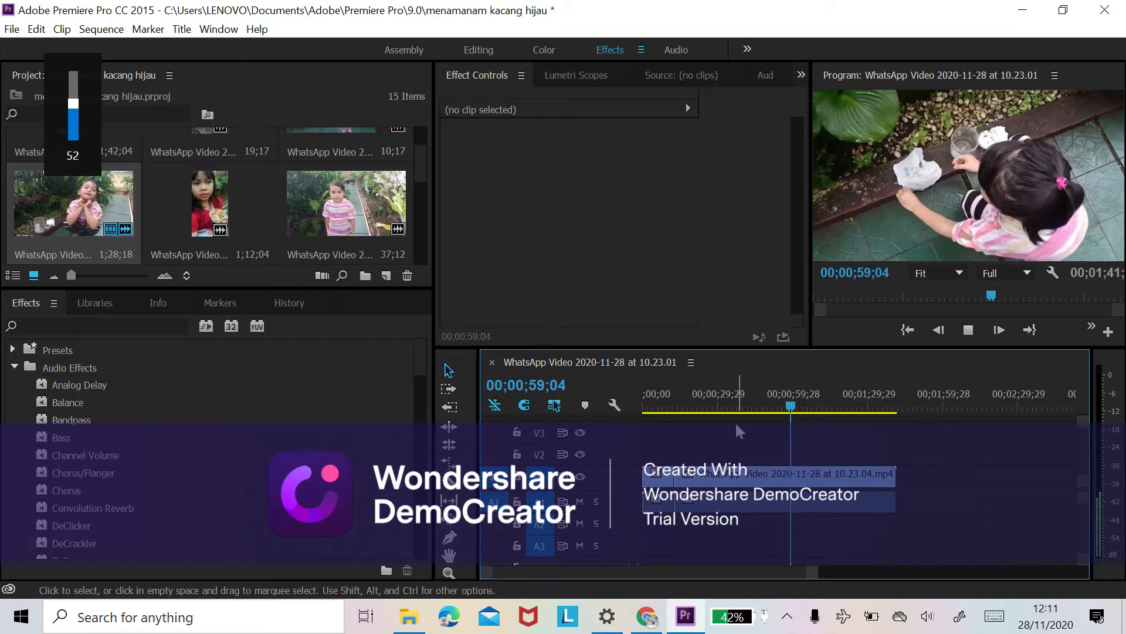
key("XF86AudioLowerVolume")
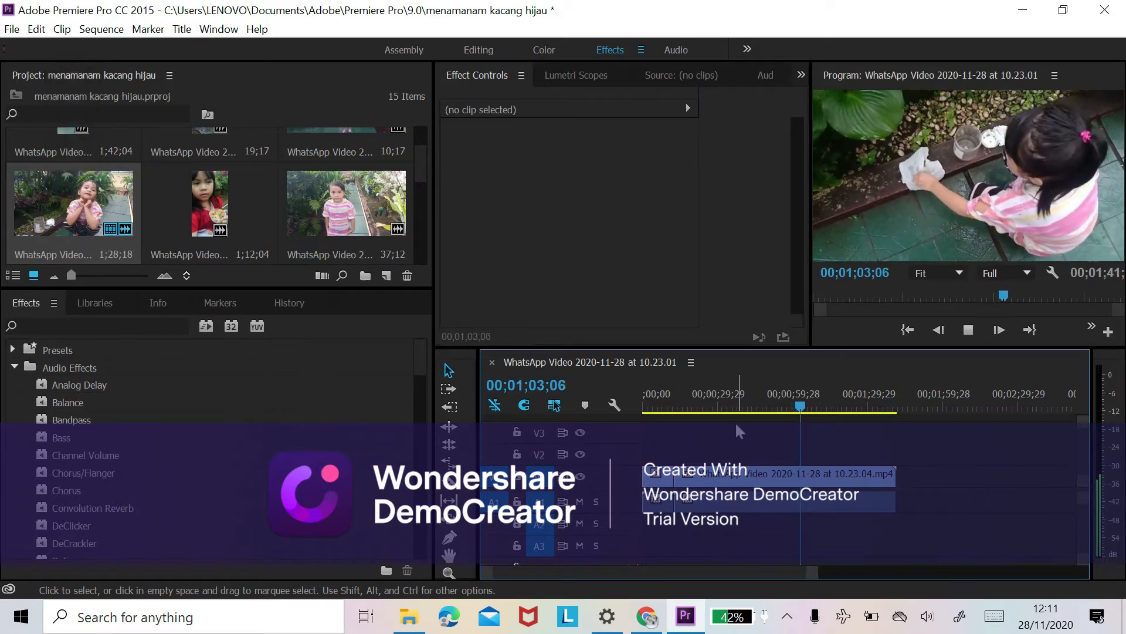
key("XF86AudioLowerVolume")
key("XF86AudioLowerVolume")
key("XF86AudioLowerVolume")
key("XF86AudioLowerVolume")
key("XF86AudioLowerVolume")
key("XF86AudioLowerVolume")
key("XF86AudioLowerVolume")
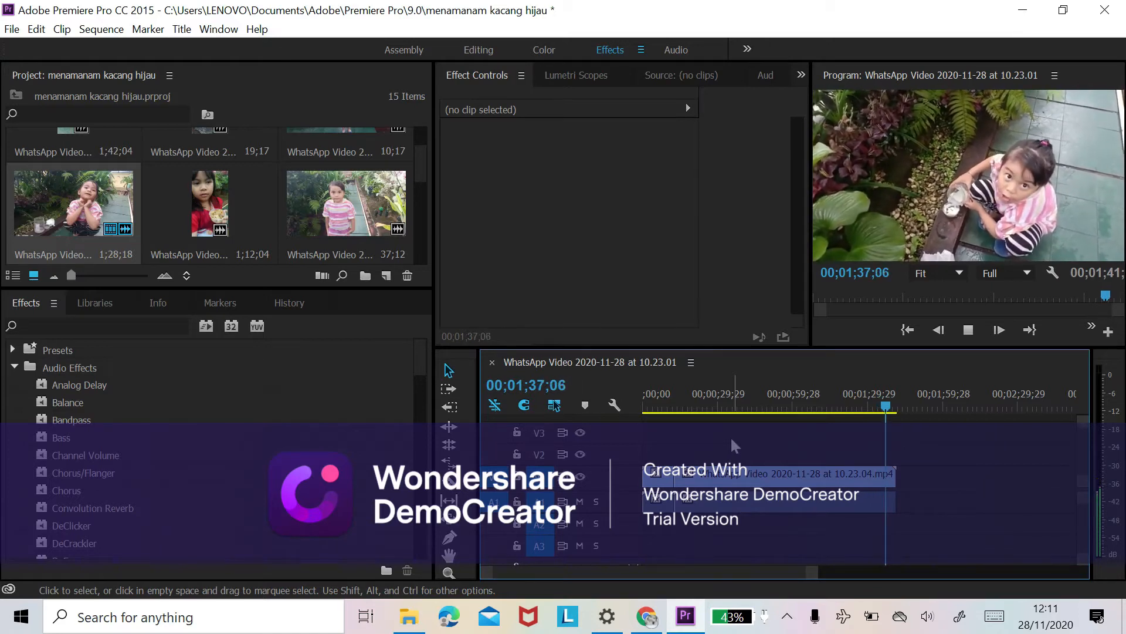
Cut the second clip on the timeline at 00;01;31;17 and delete the part after the cut
key("space")
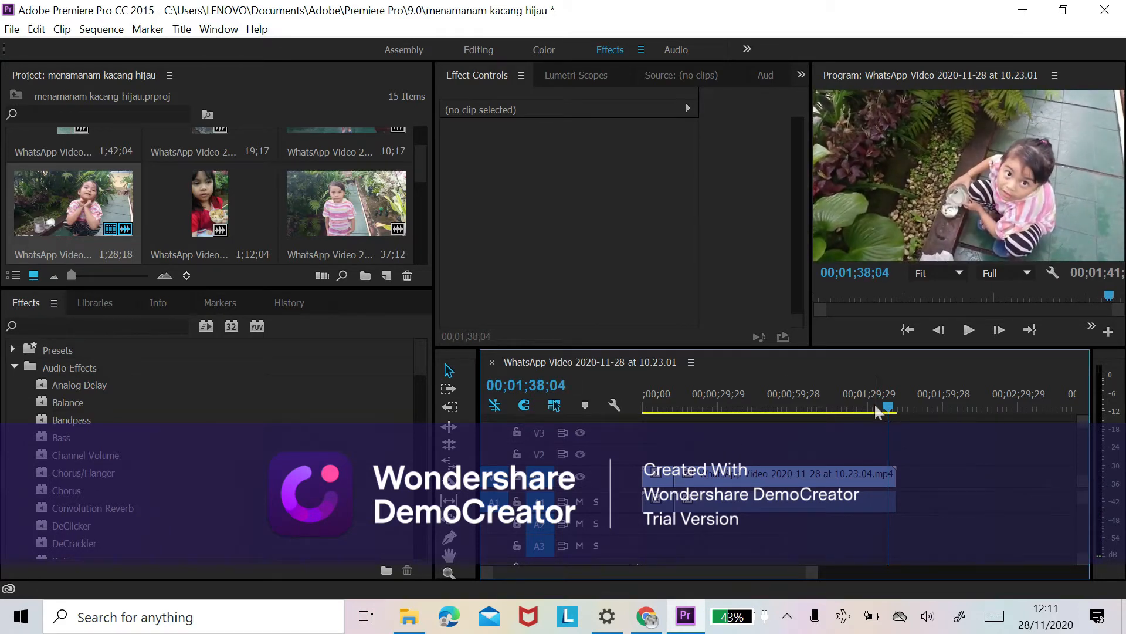
left_click_drag(884, 404, 873, 406)
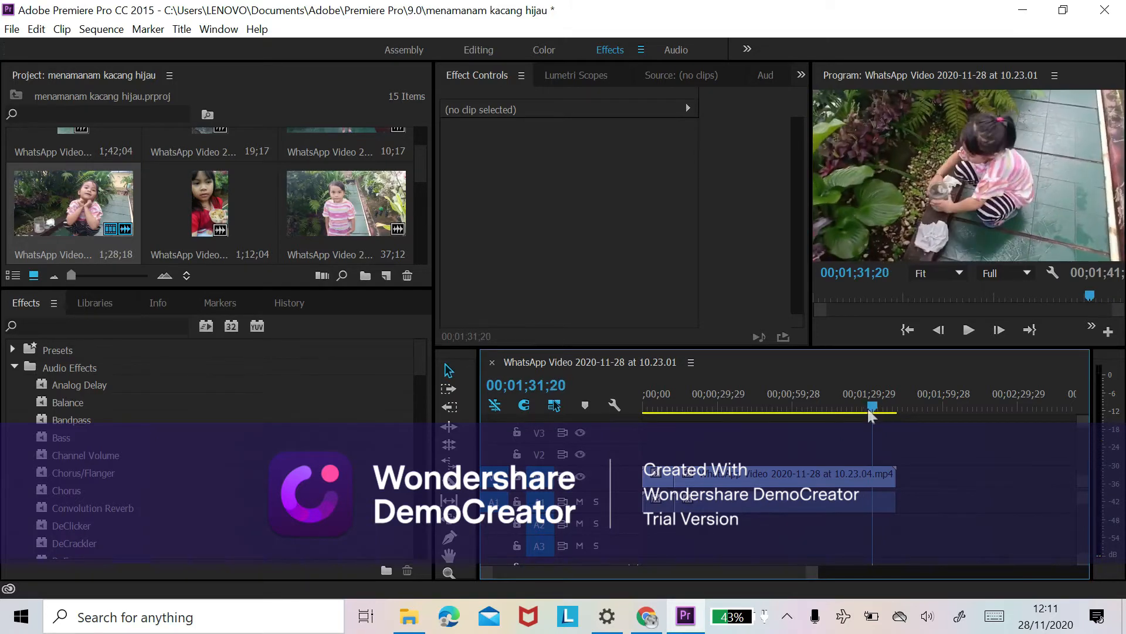
key("space")
key("space")
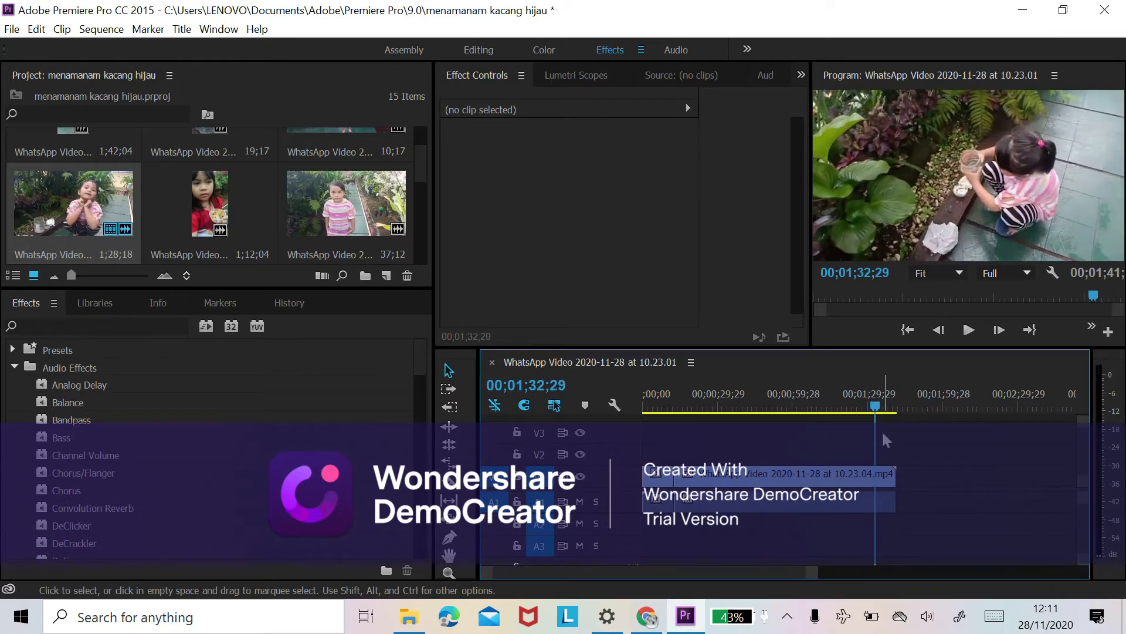
left_click_drag(874, 404, 858, 406)
key("space")
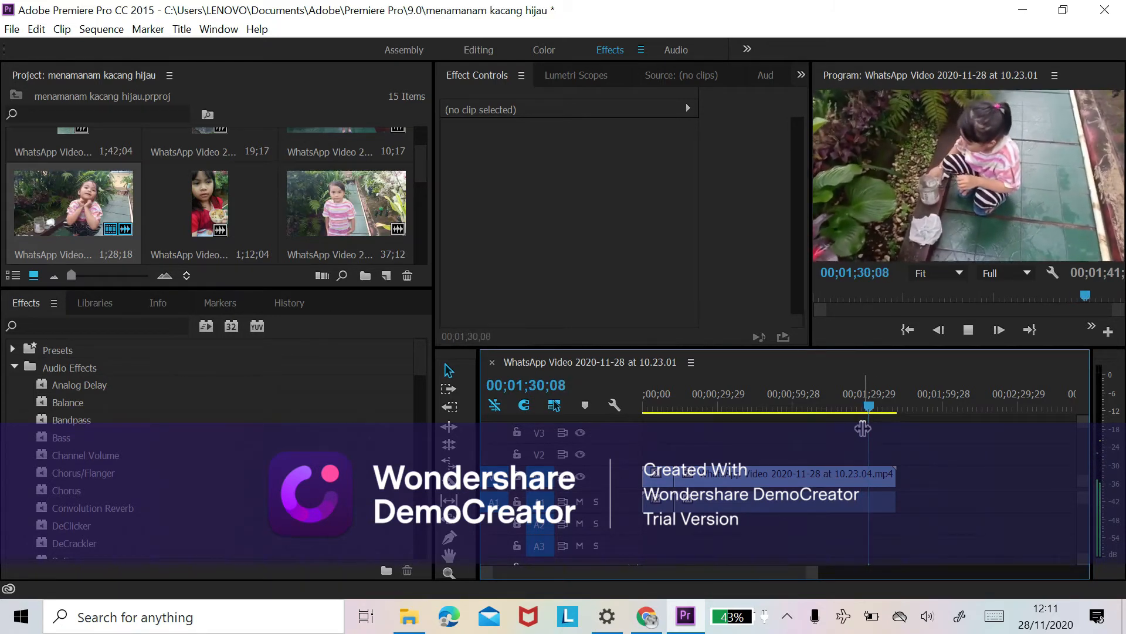
key("space")
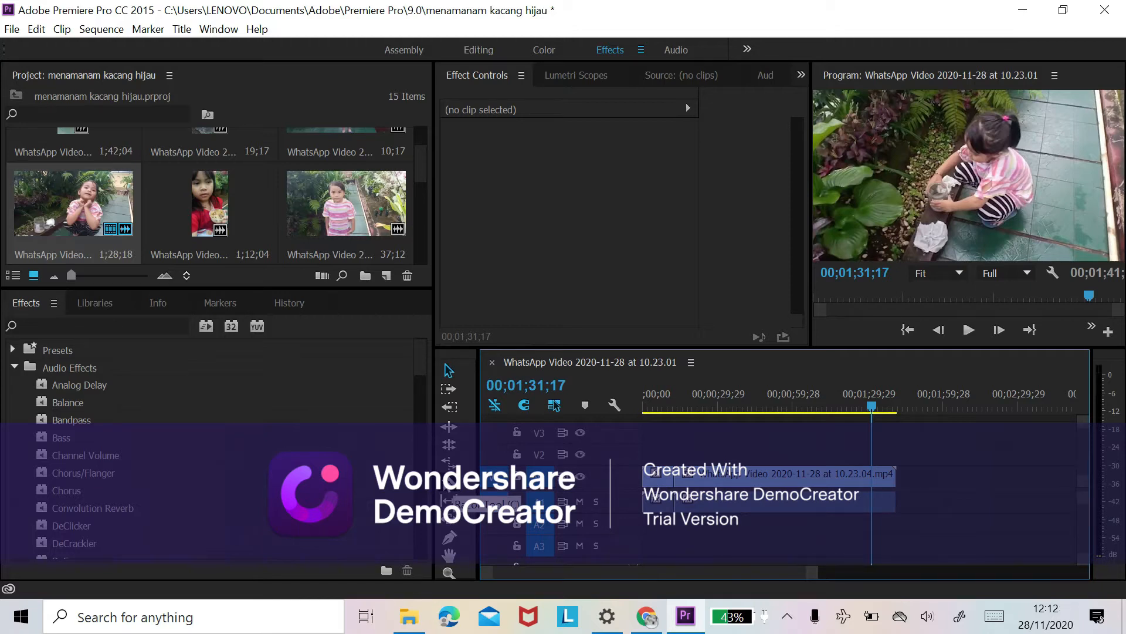
left_click(449, 482)
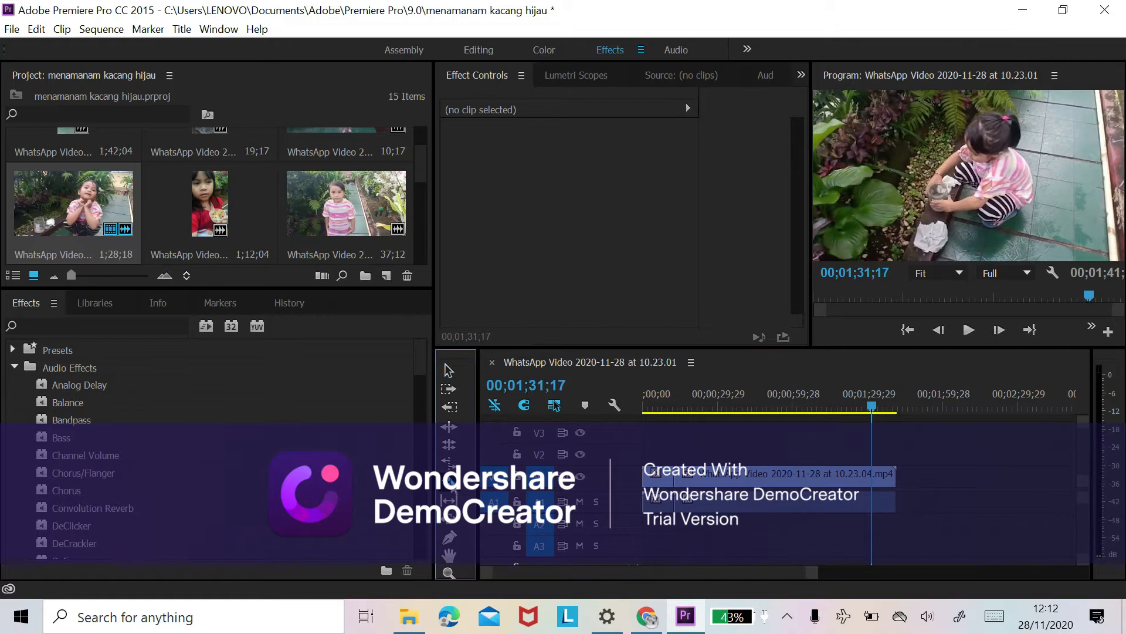
left_click(880, 487)
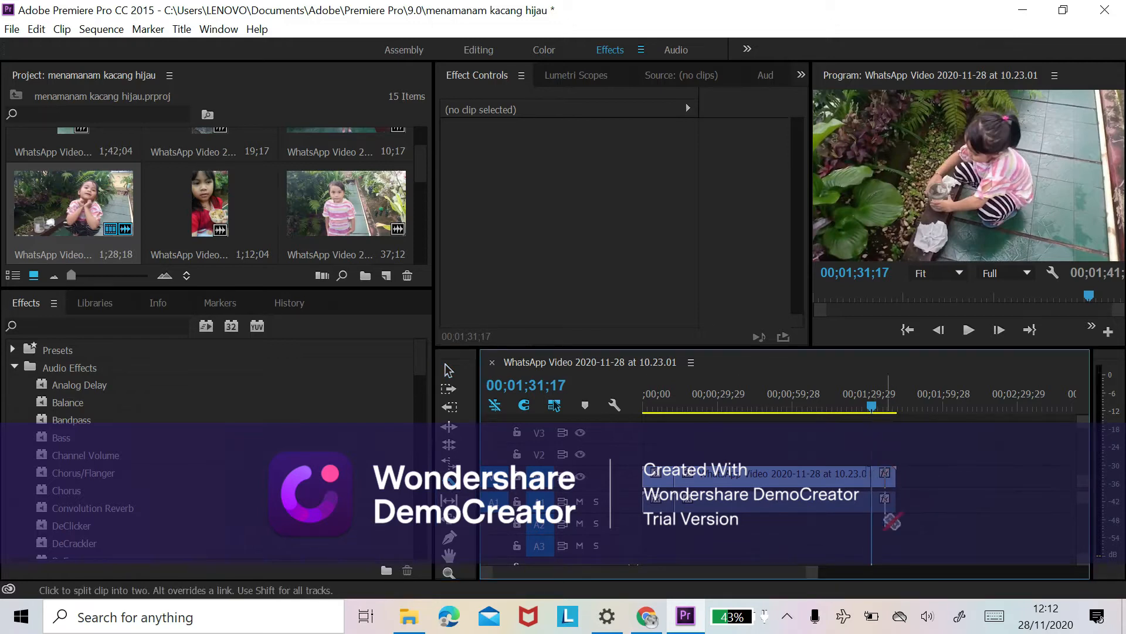
left_click(447, 368)
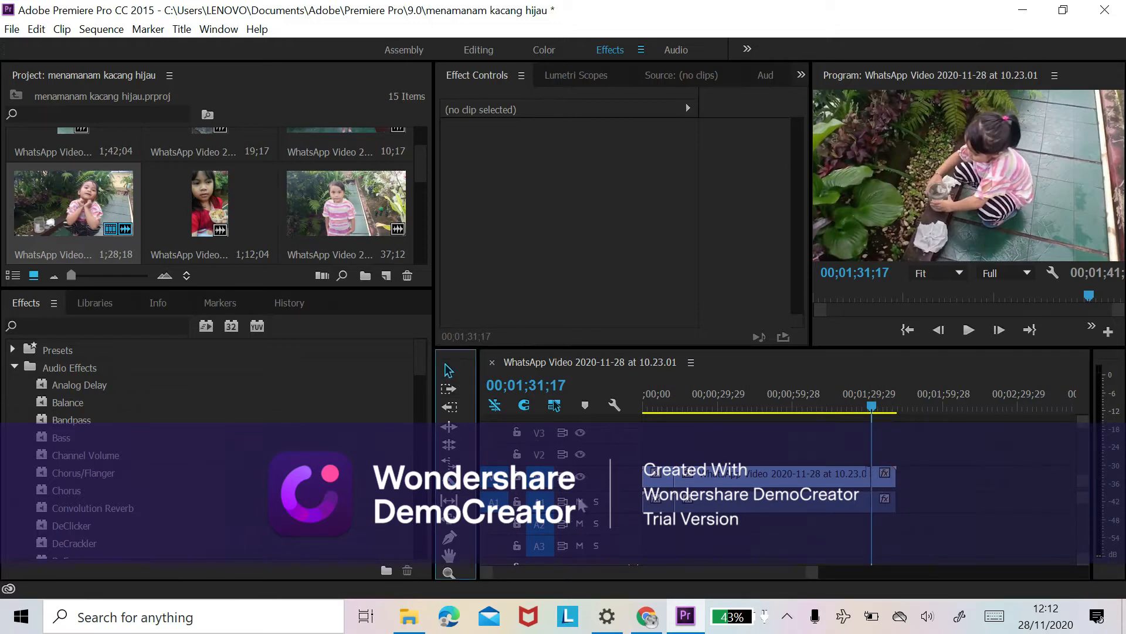
left_click(888, 479)
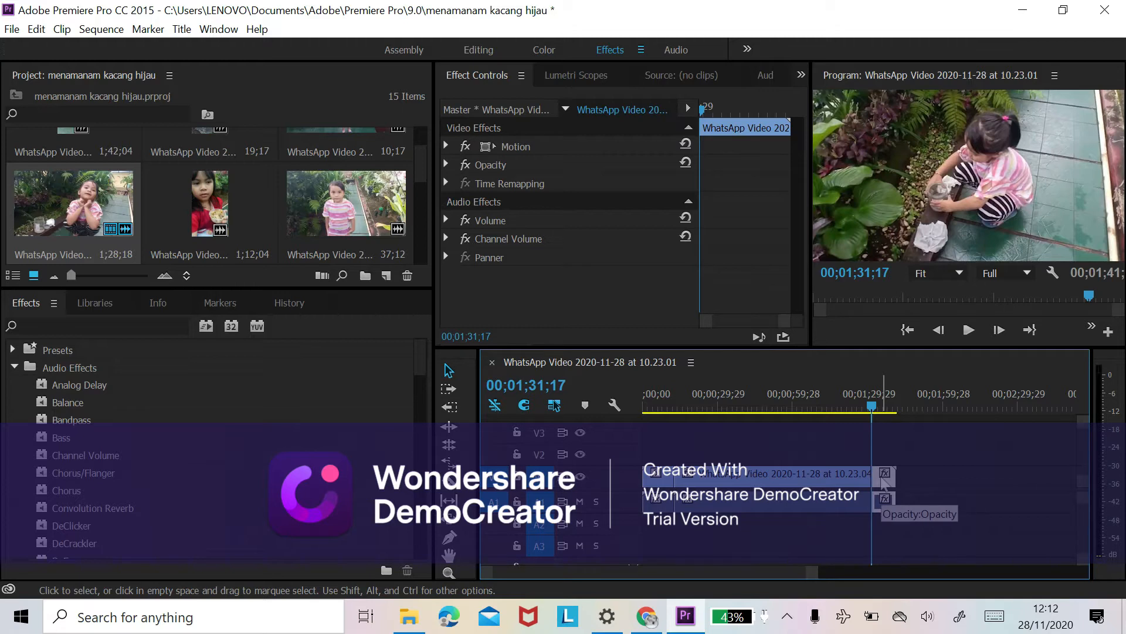
key("w")
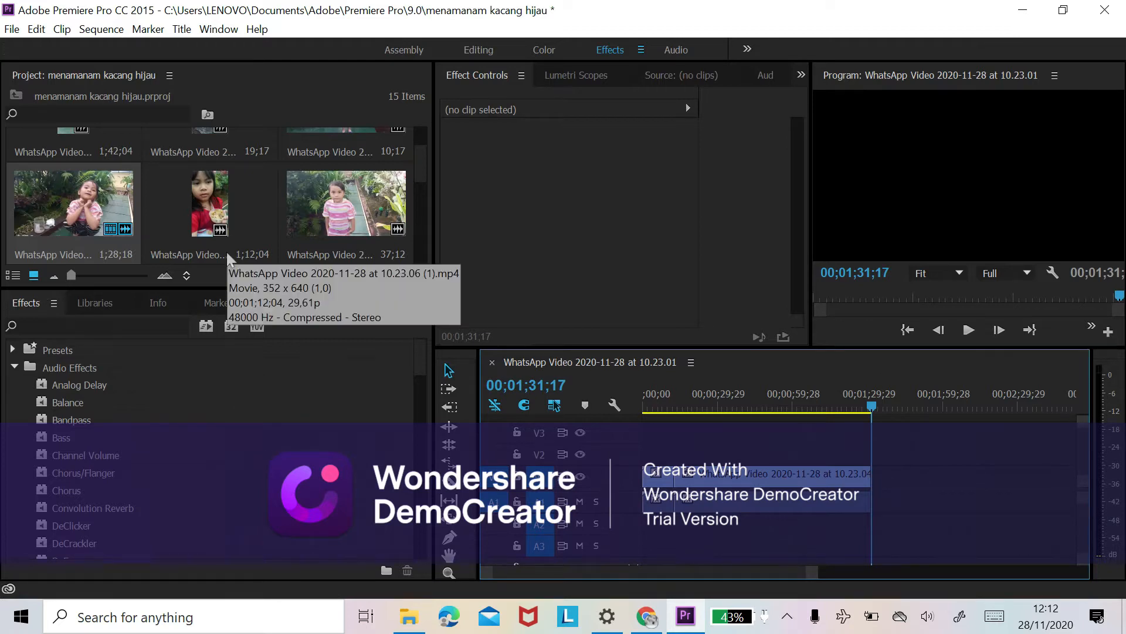
Try the 22;24 clip of the girl at the end of the second clip on V1, preview it and remove it
scroll(226, 250, "down", 3)
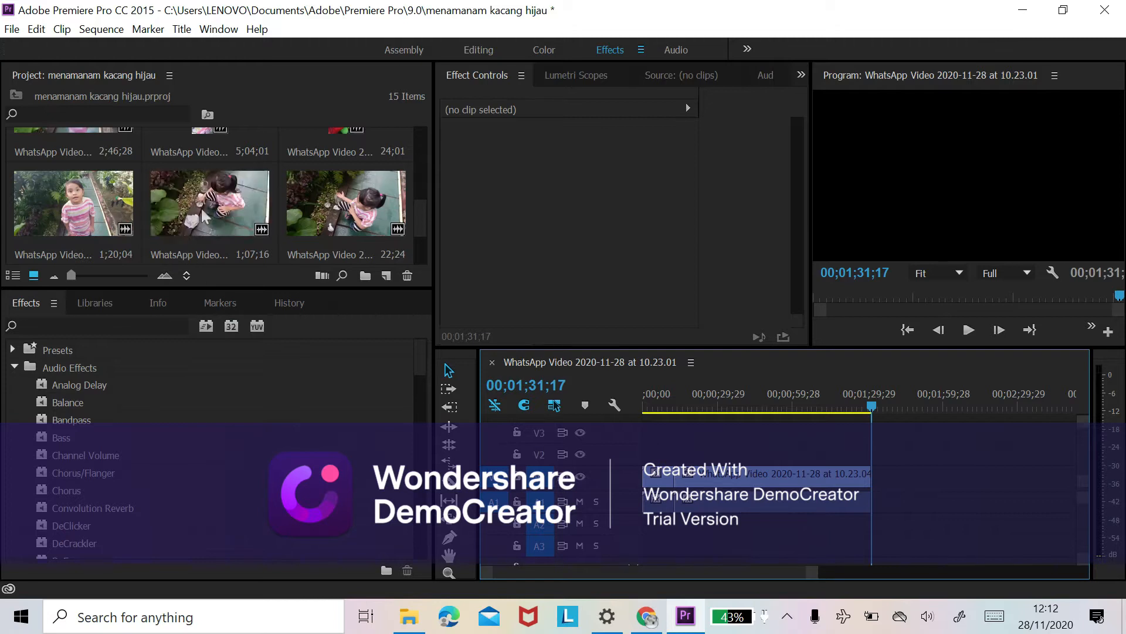
left_click(328, 215)
left_click_drag(329, 215, 861, 499)
key("space")
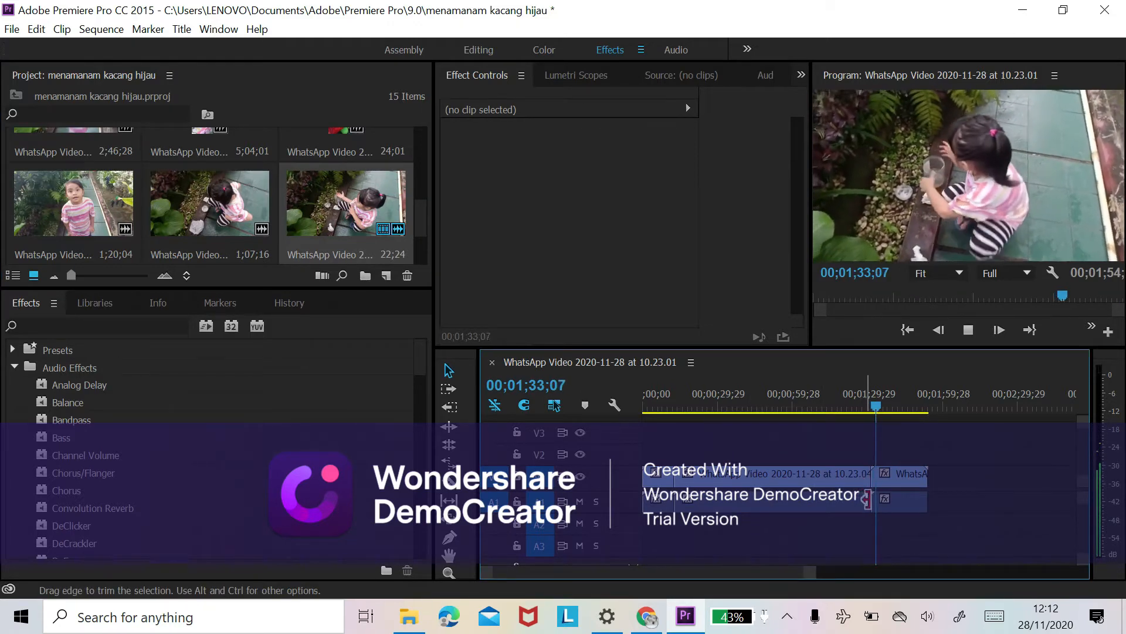
left_click_drag(918, 485, 872, 484)
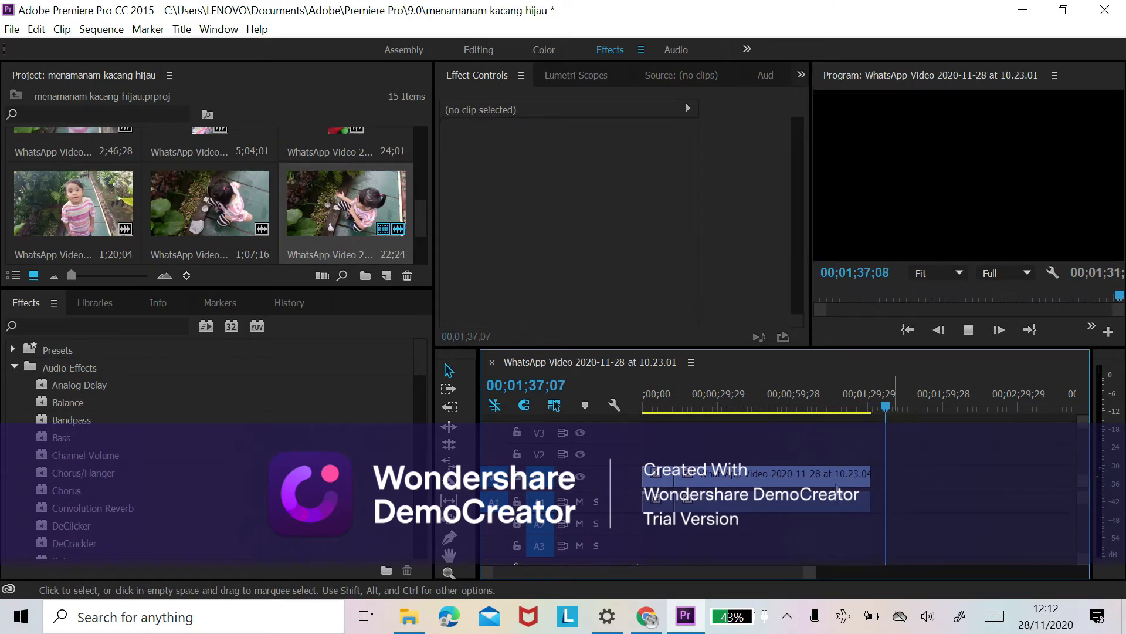
key("space")
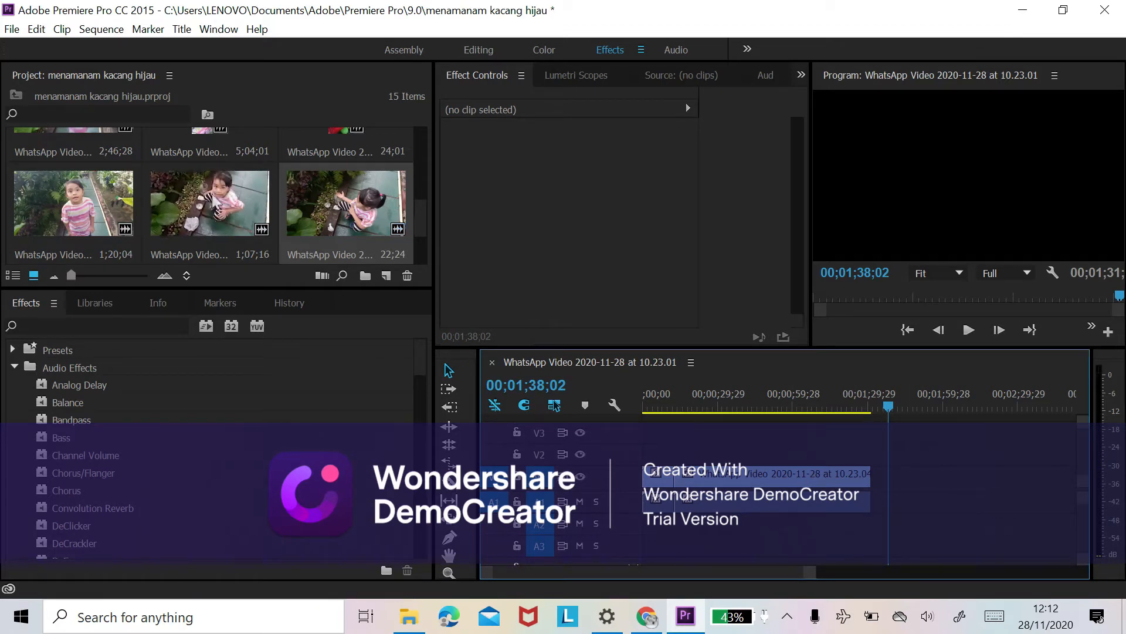
Place the 1;07;16 clip at the end of the second clip on V1 and play across the join
left_click_drag(230, 213, 879, 484)
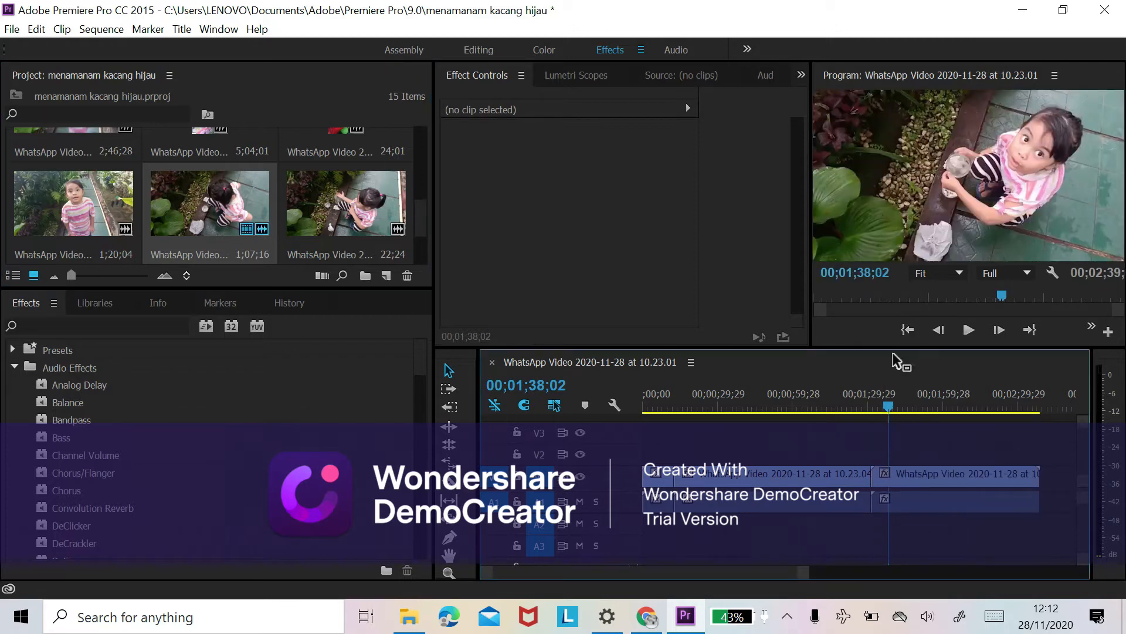
left_click_drag(888, 406, 867, 412)
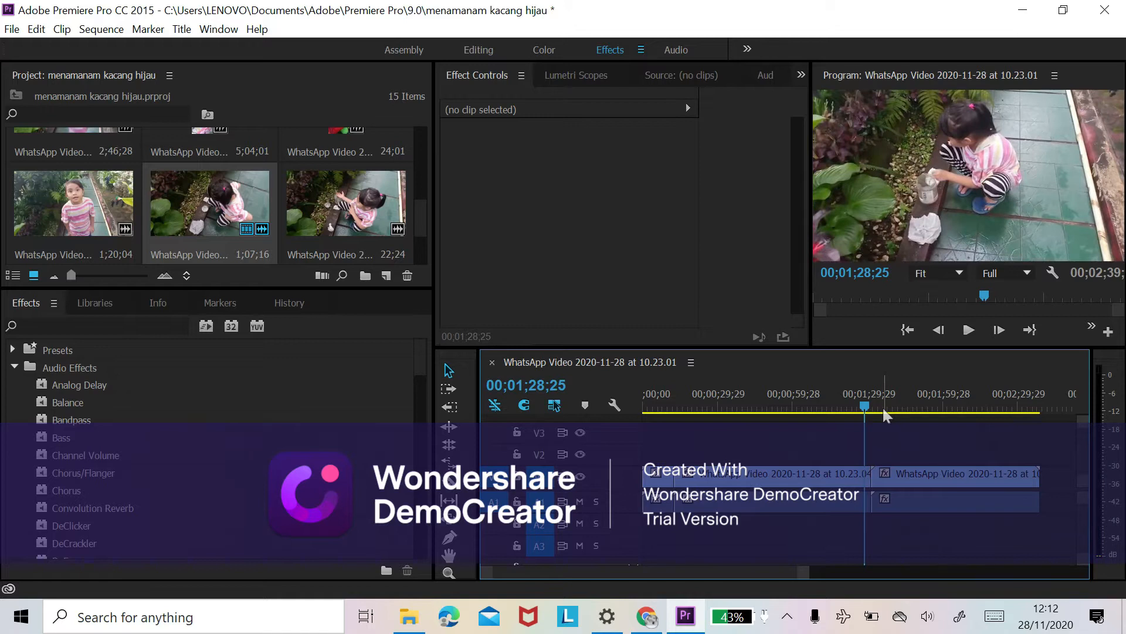
key("space")
key("space")
key("space")
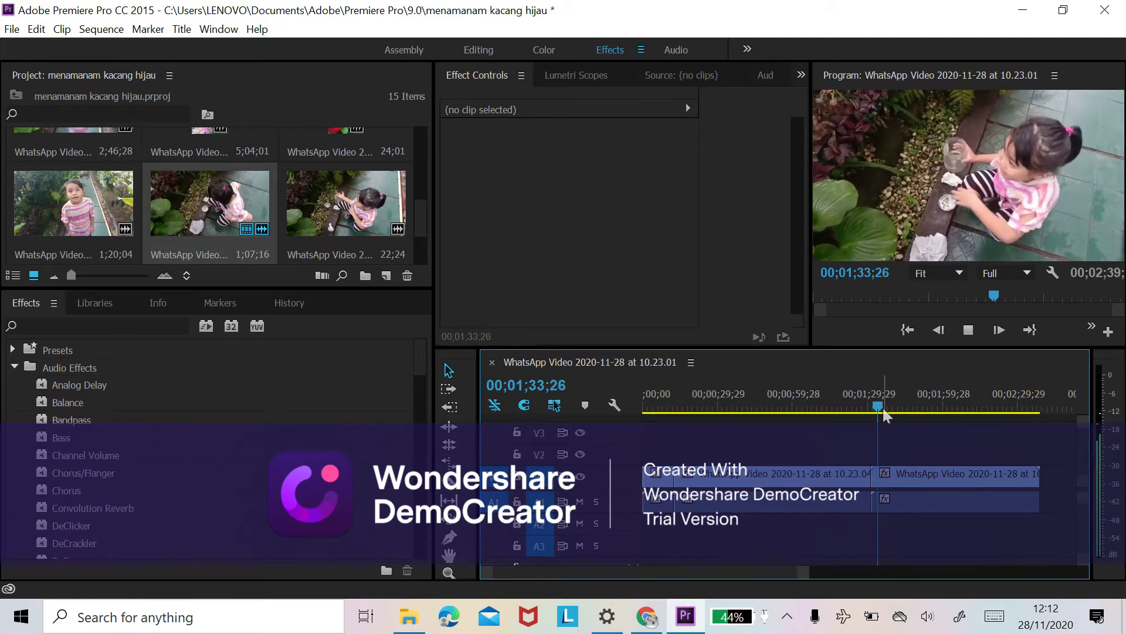
key("space")
Trim the end of the second clip off at 00;01;29;23, move the third clip up to close the gap and play it
left_click_drag(883, 407, 848, 410)
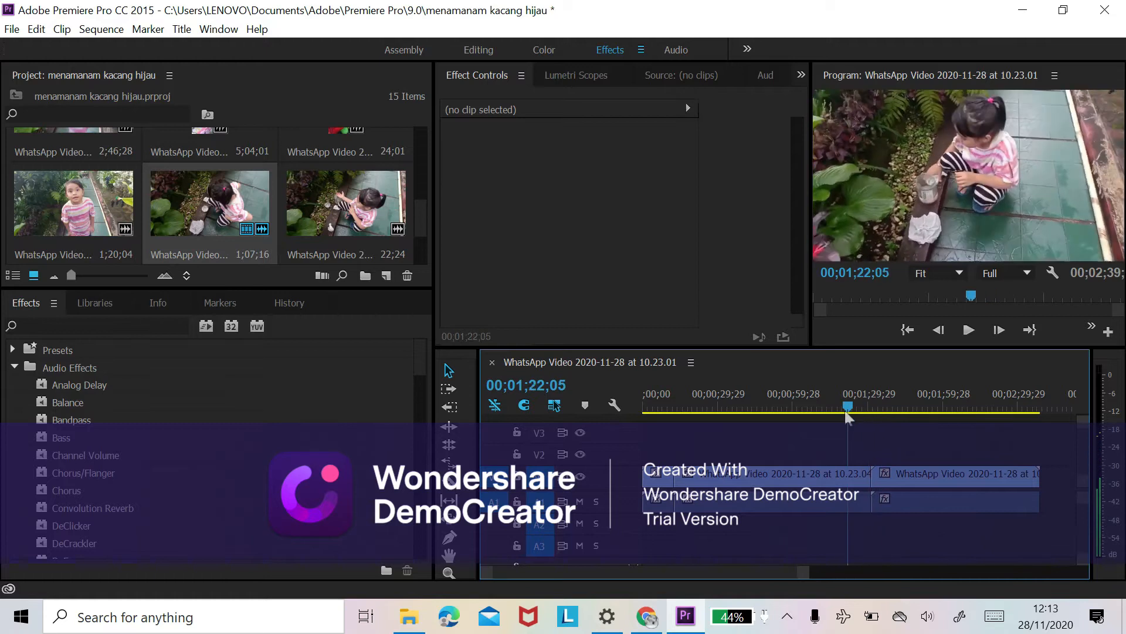
key("space")
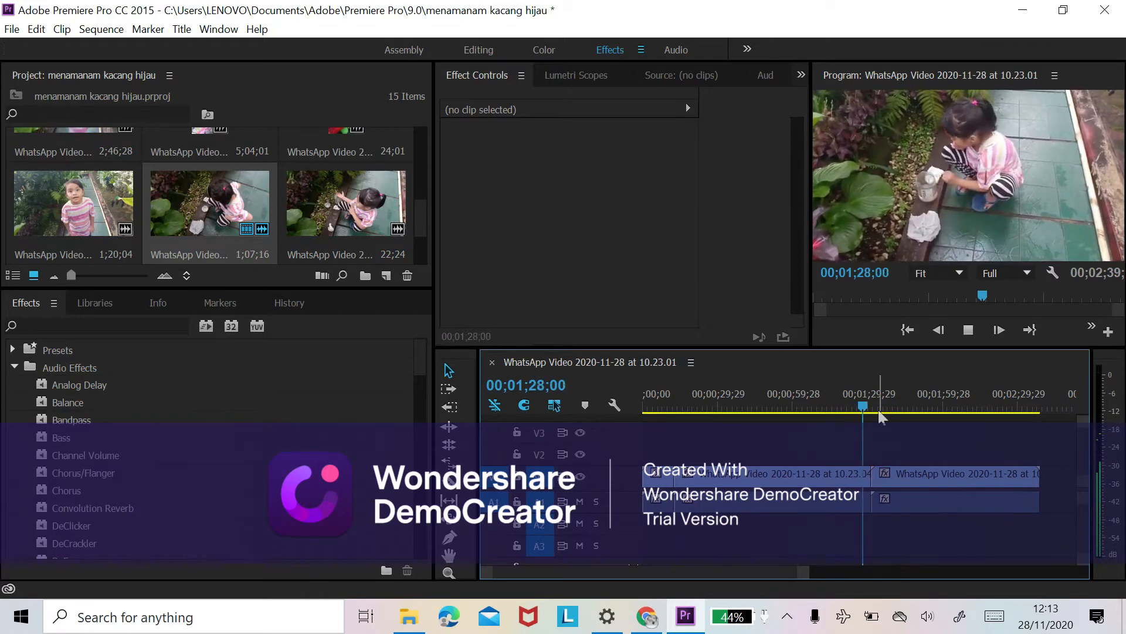
key("space")
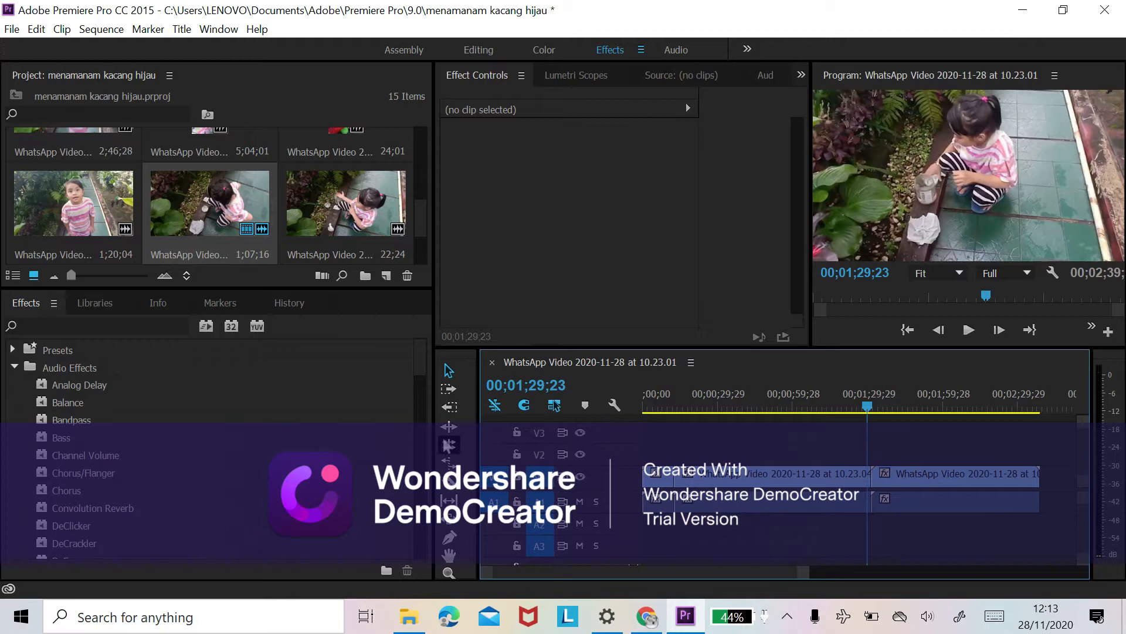
left_click(448, 484)
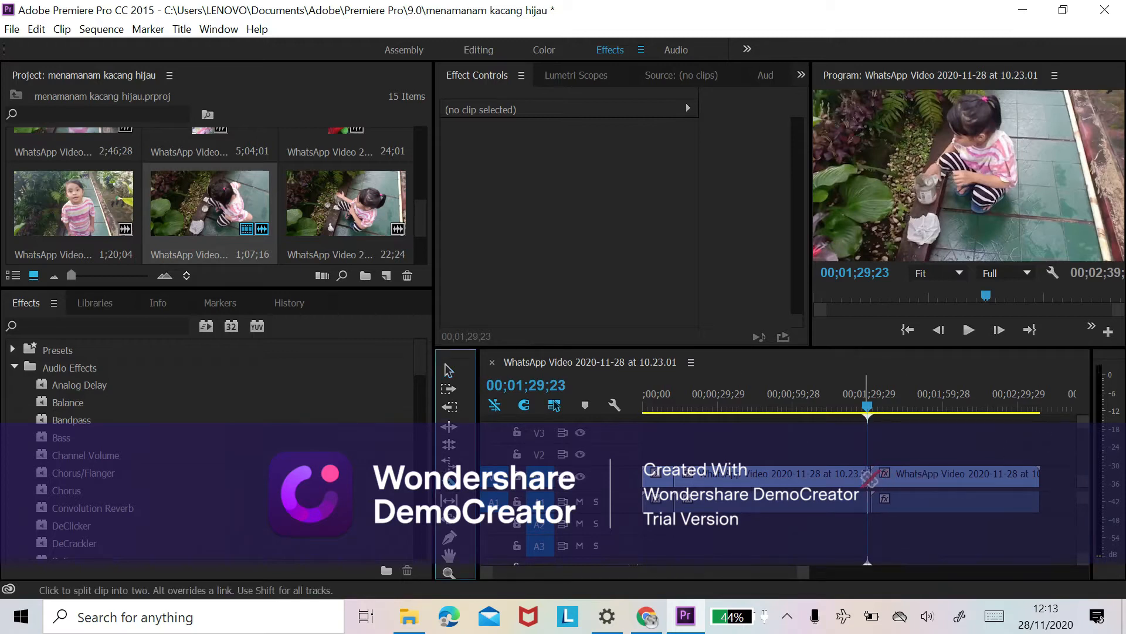
left_click(449, 370)
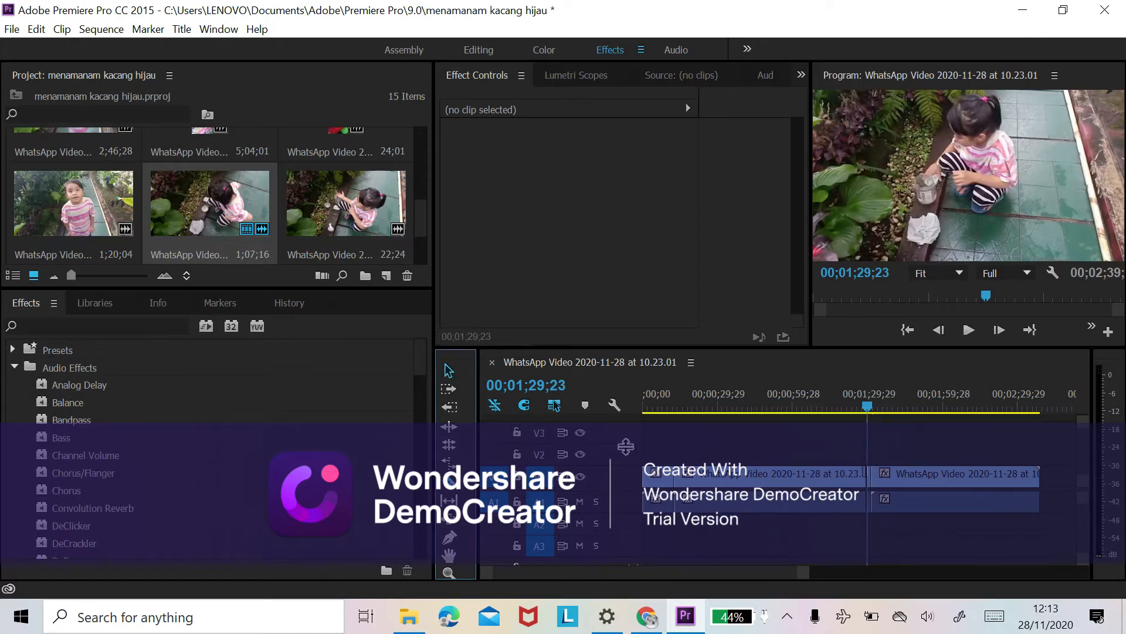
left_click(873, 478)
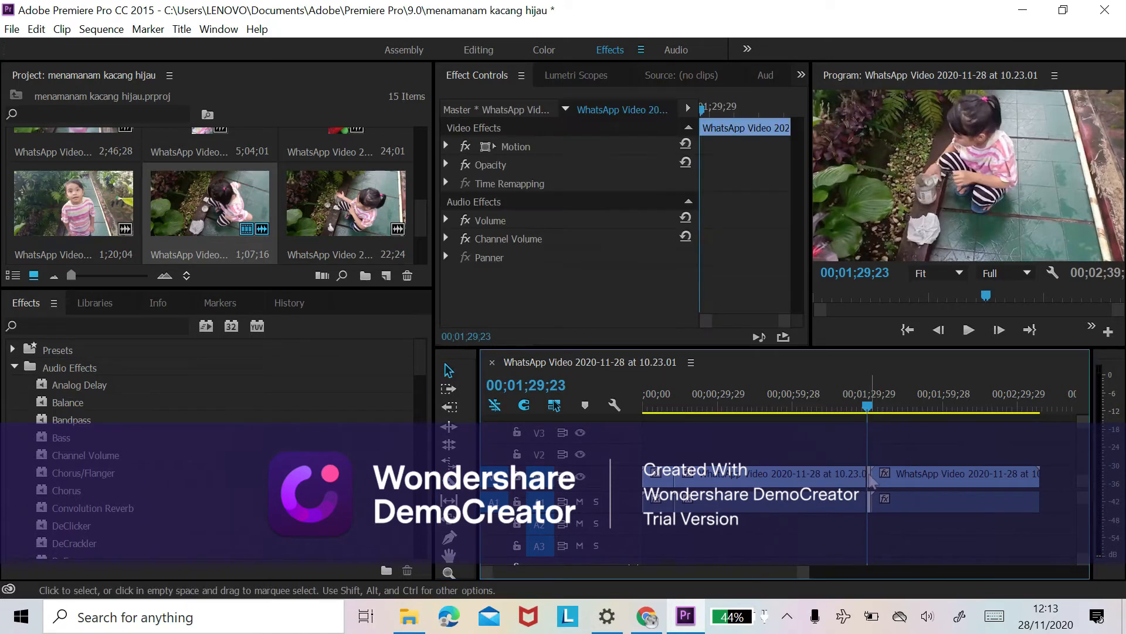
key("Delete")
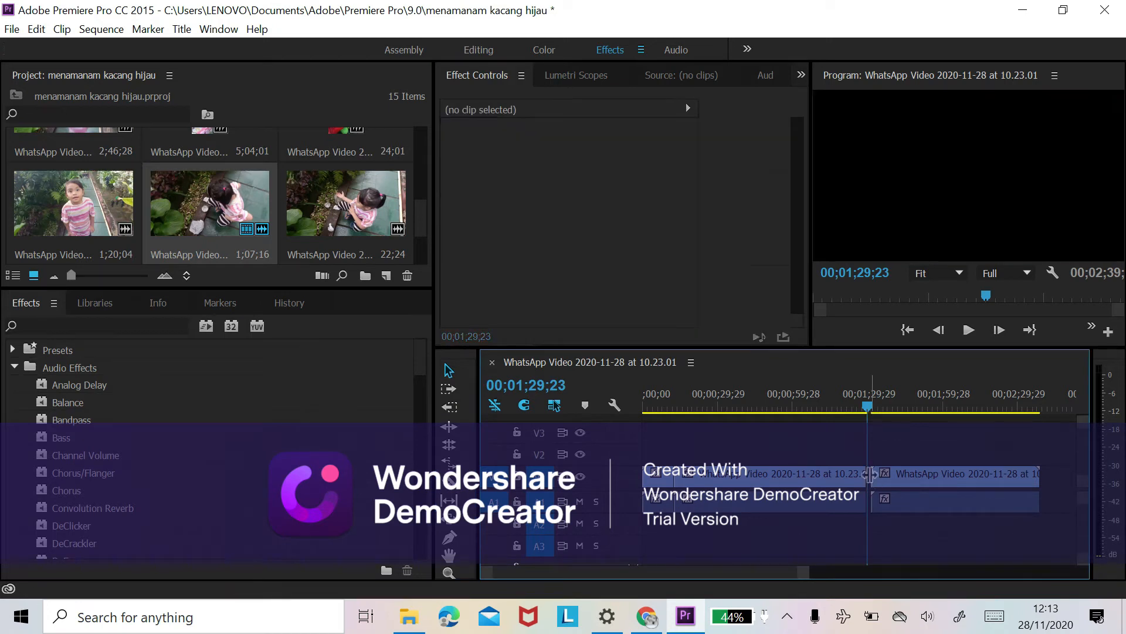
left_click_drag(907, 487, 896, 490)
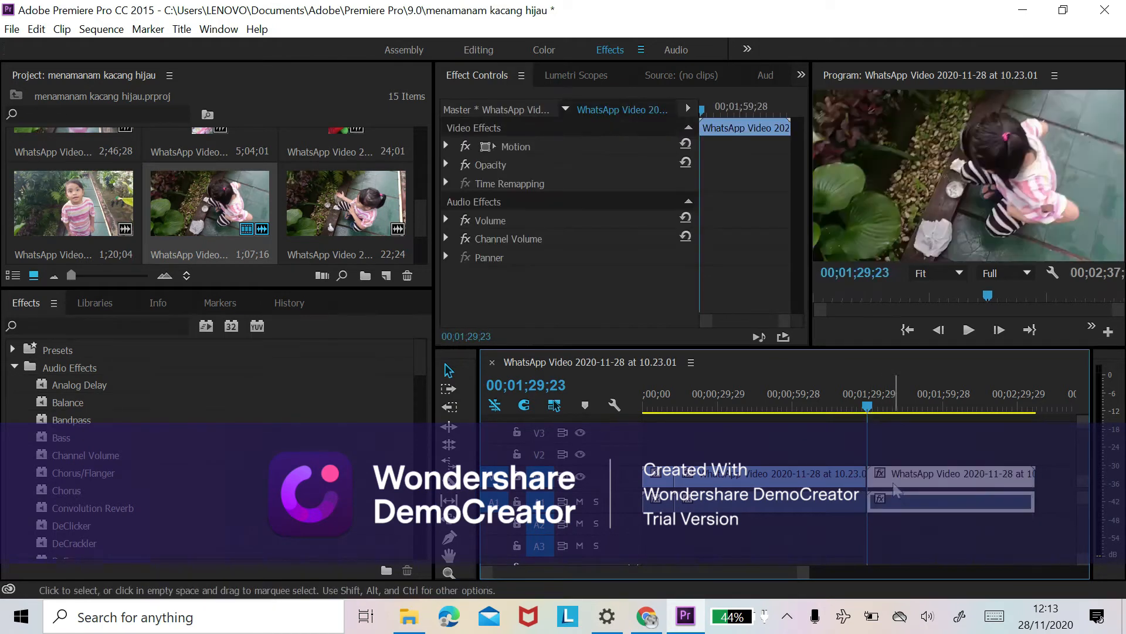
key("space")
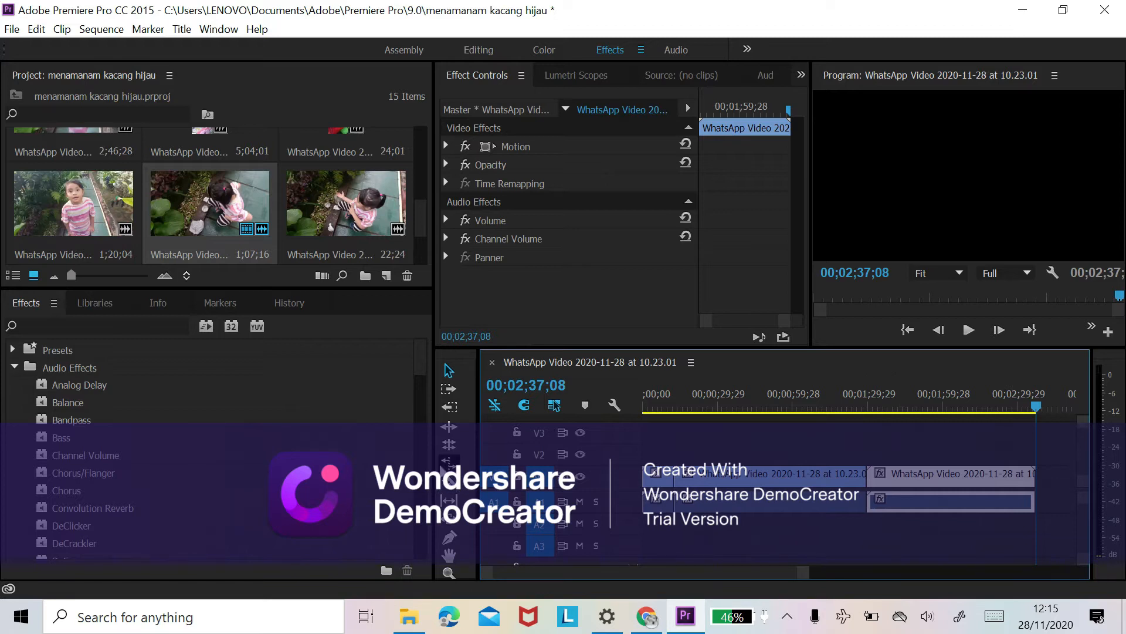
Place the 22;24 clip at the end of the third clip on V1 and play it, replaying its ending
left_click_drag(340, 227, 1046, 482)
key("space")
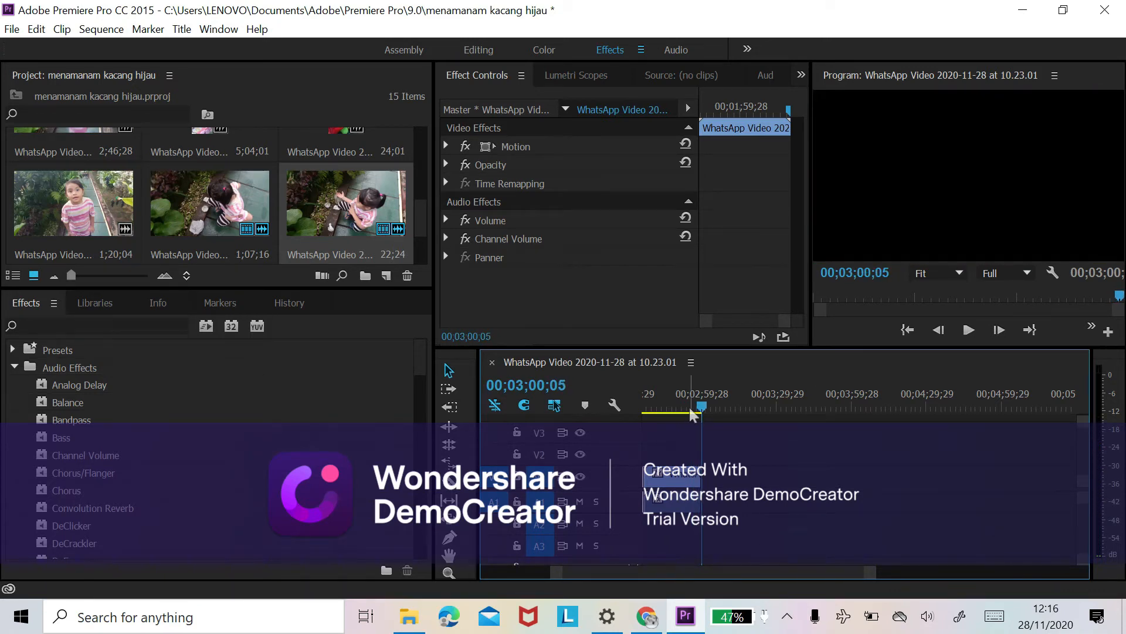
left_click_drag(700, 410, 692, 408)
key("space")
Cut the last clip on the timeline at 00;02;57;16 and delete the part after the cut
left_click_drag(702, 403, 692, 402)
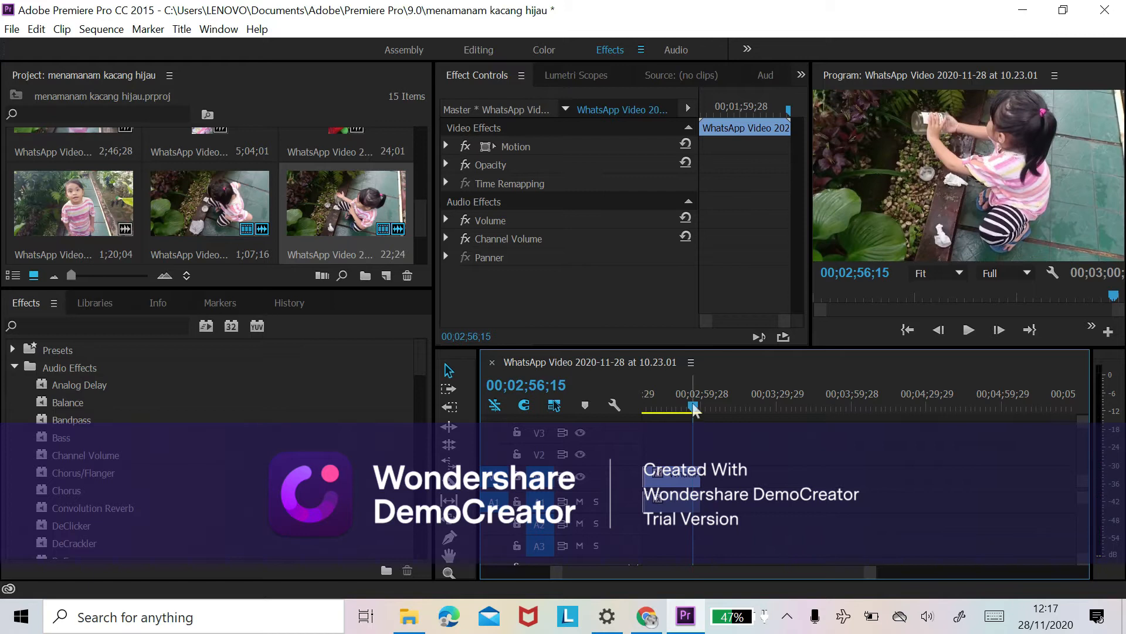
key("space")
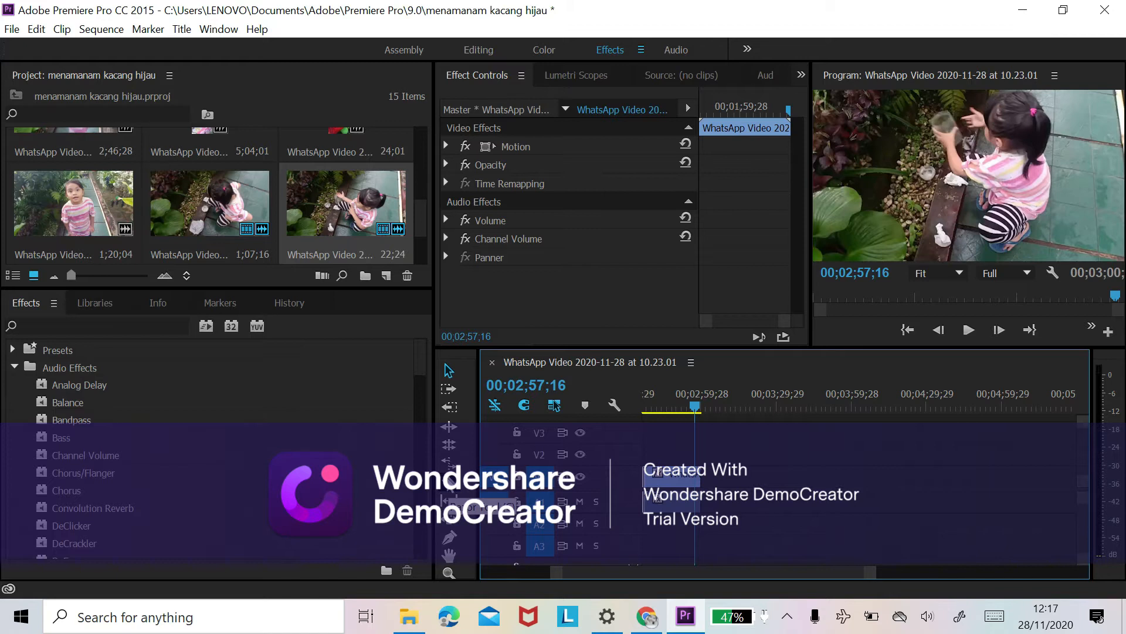
left_click(449, 500)
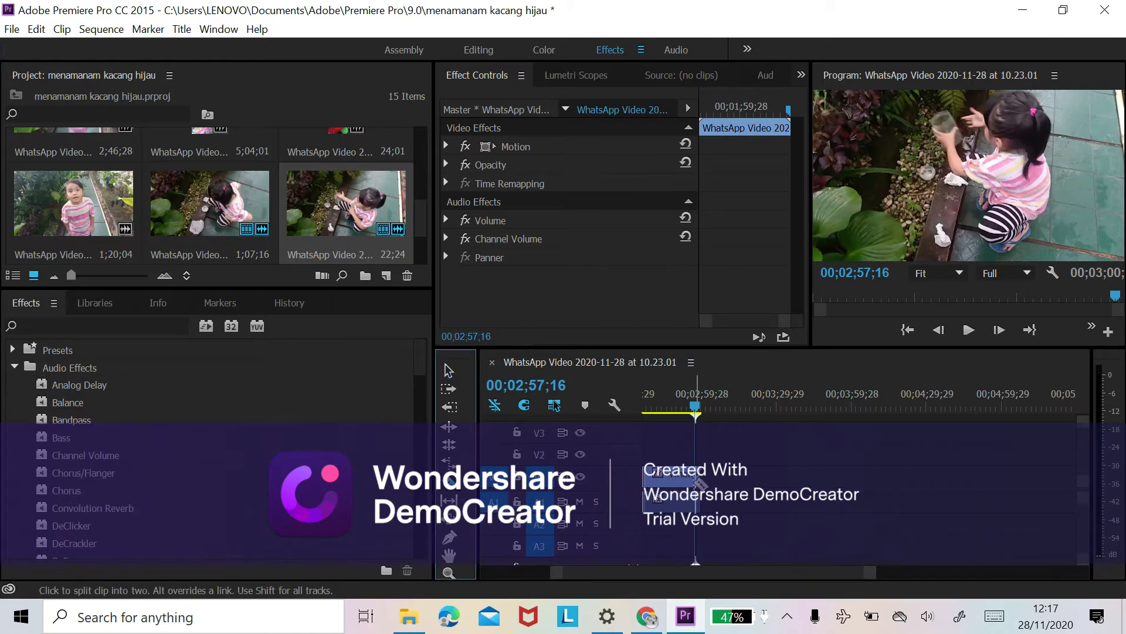
left_click(449, 371)
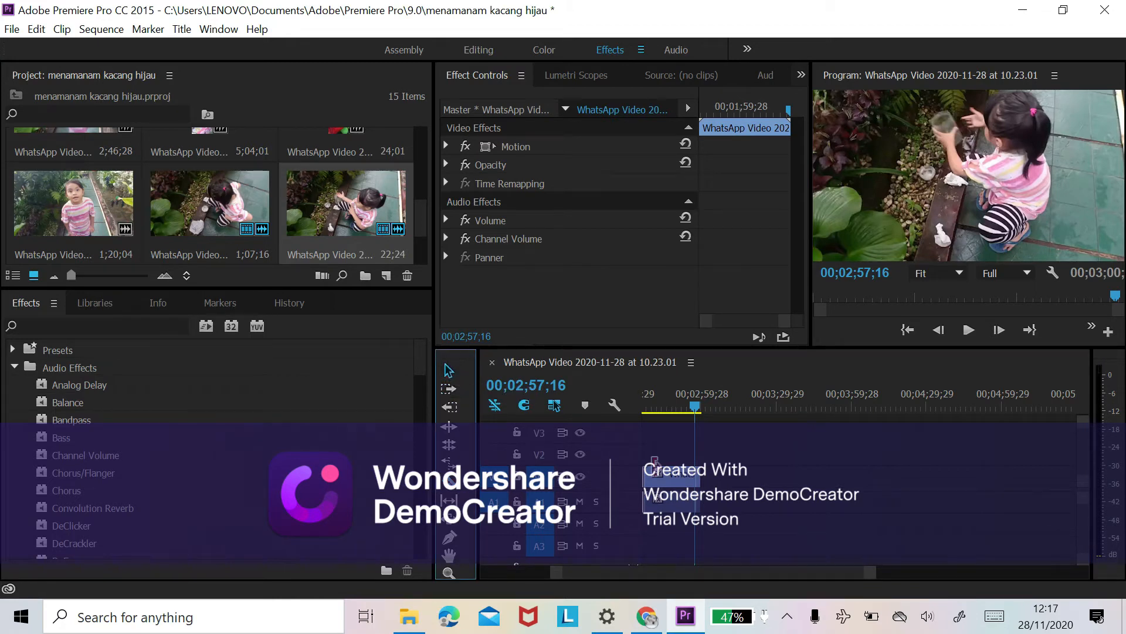
left_click(697, 482)
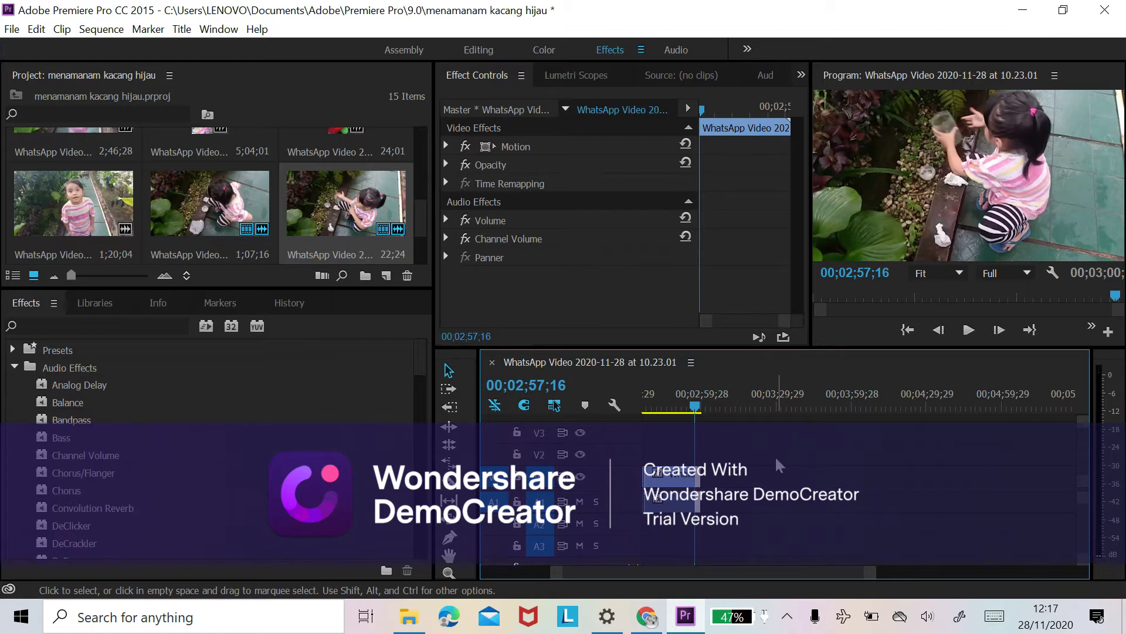
key("Delete")
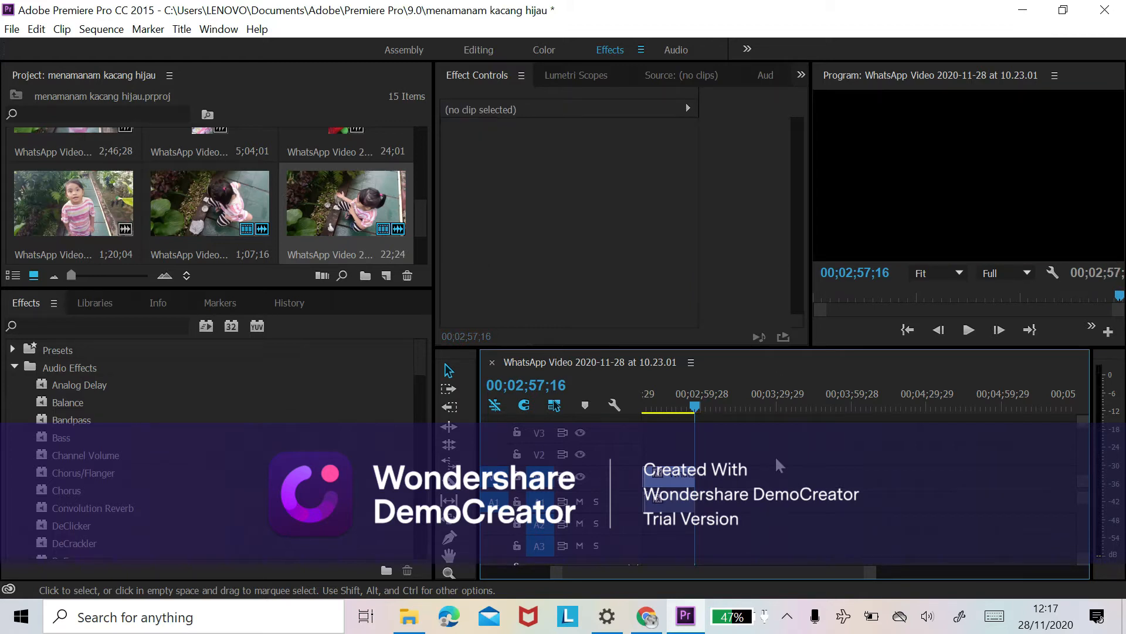
Place the 1;20;04 clip at the end of the last clip on V1 and play it
scroll(234, 224, "up", 3)
scroll(238, 218, "up", 2)
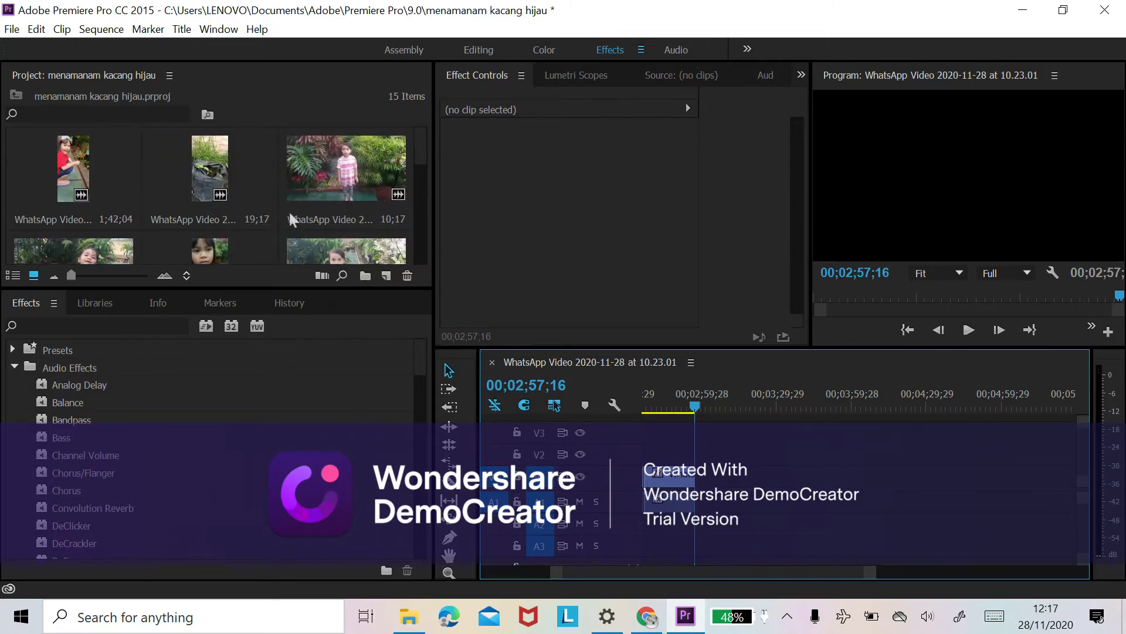
scroll(283, 224, "down", 3)
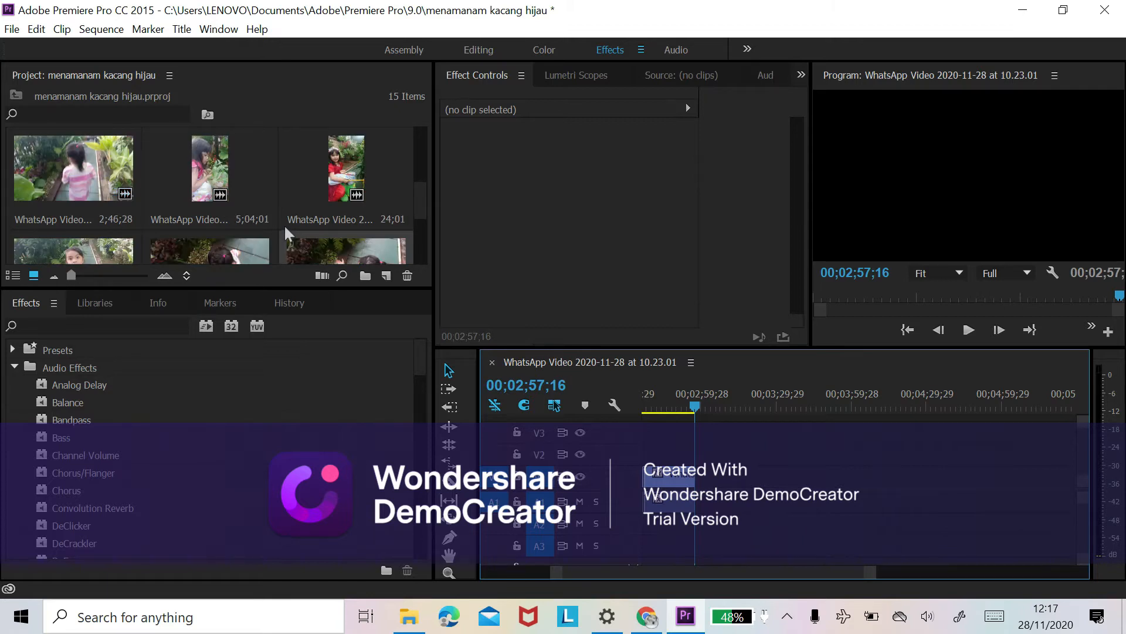
scroll(284, 221, "down", 3)
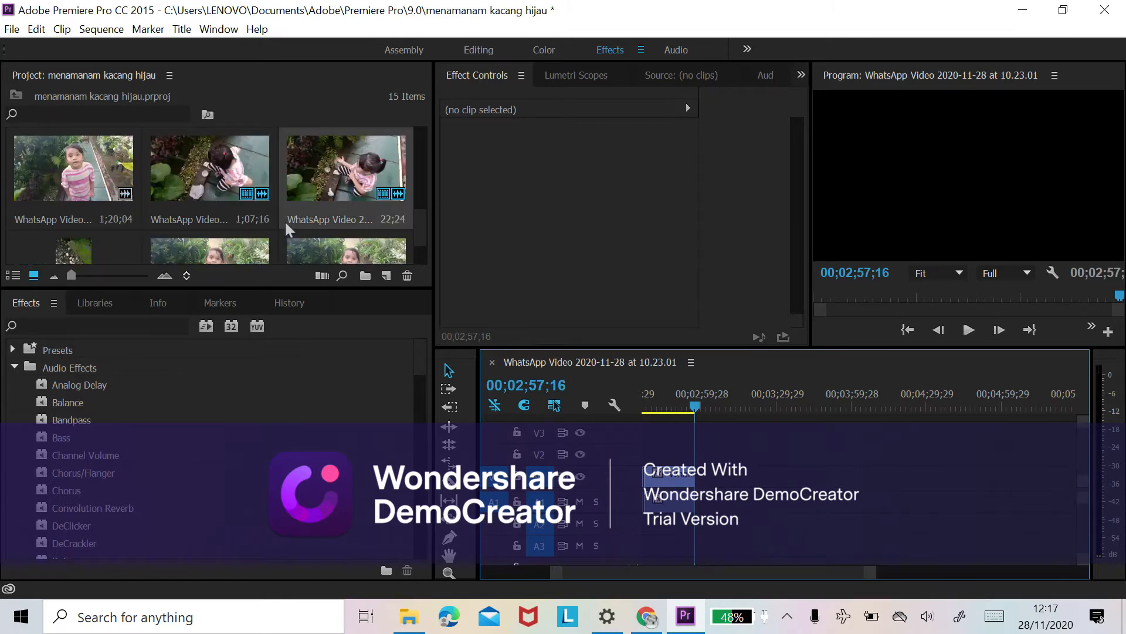
scroll(286, 223, "down", 2)
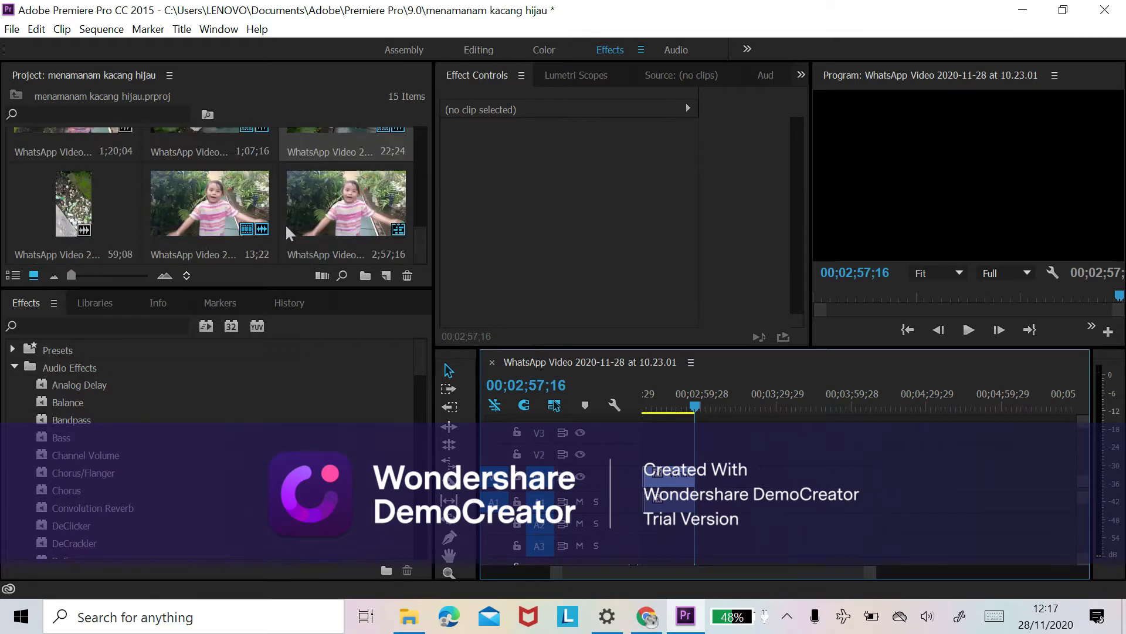
scroll(284, 223, "up", 2)
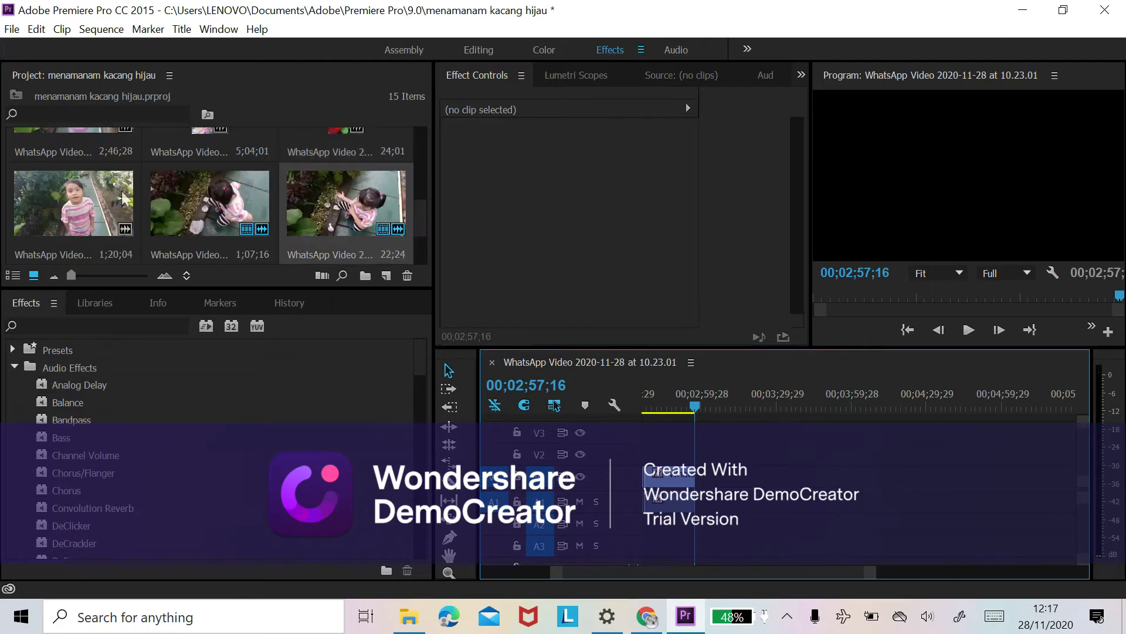
left_click_drag(83, 230, 707, 486)
key("space")
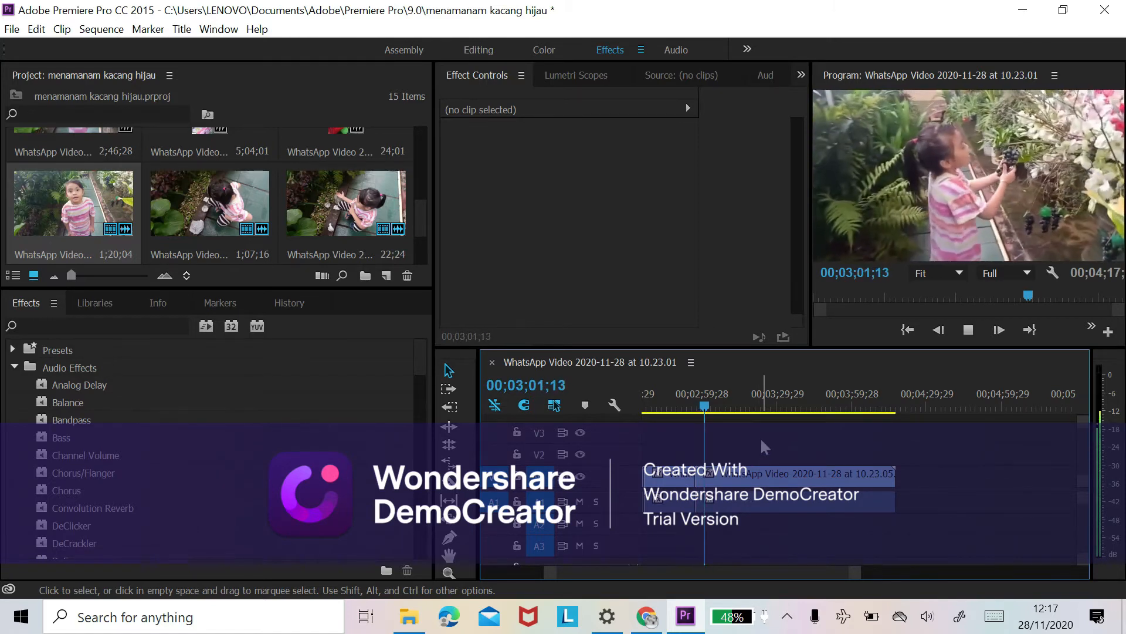
Place the 37;12 clip directly after the 1;20;04 clip on V1 and play across the join
scroll(235, 210, "up", 1)
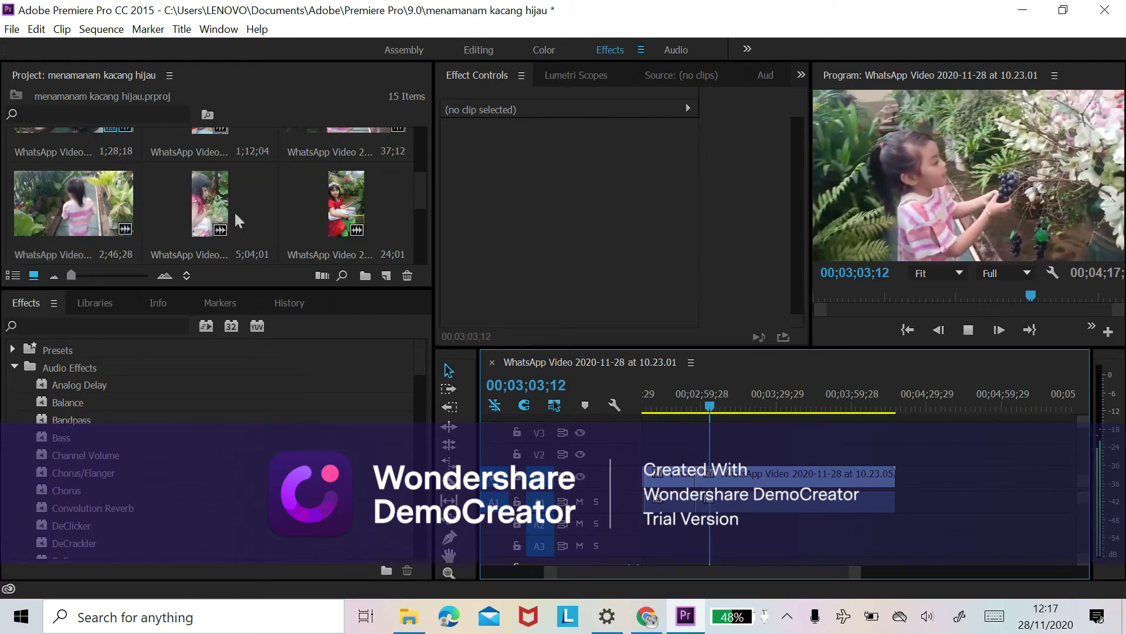
scroll(238, 219, "up", 1)
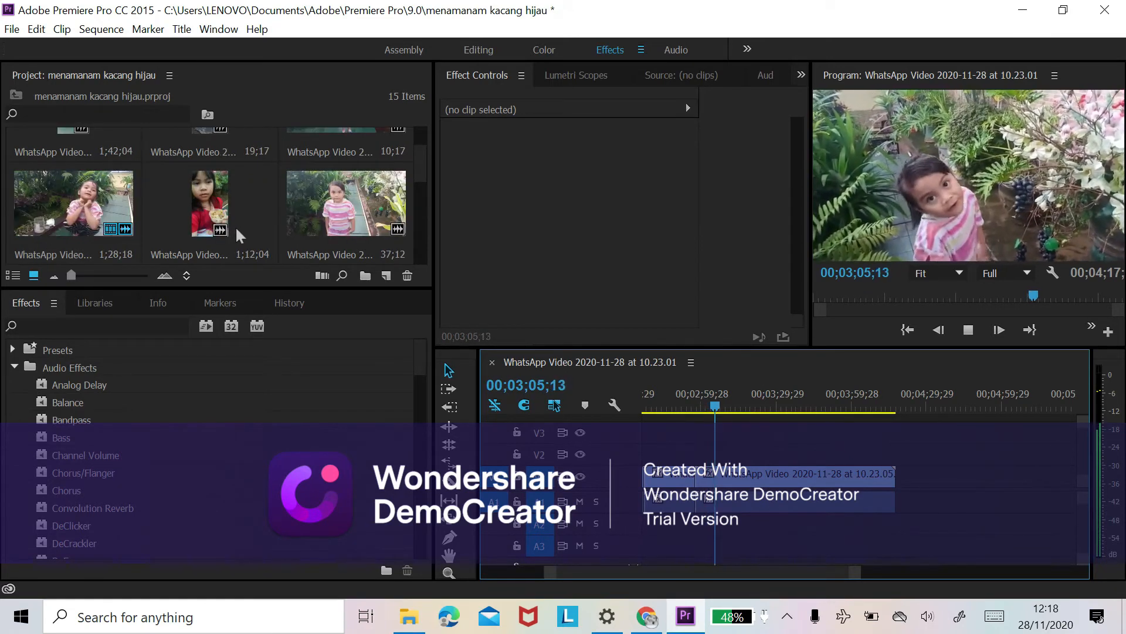
left_click_drag(353, 223, 918, 475)
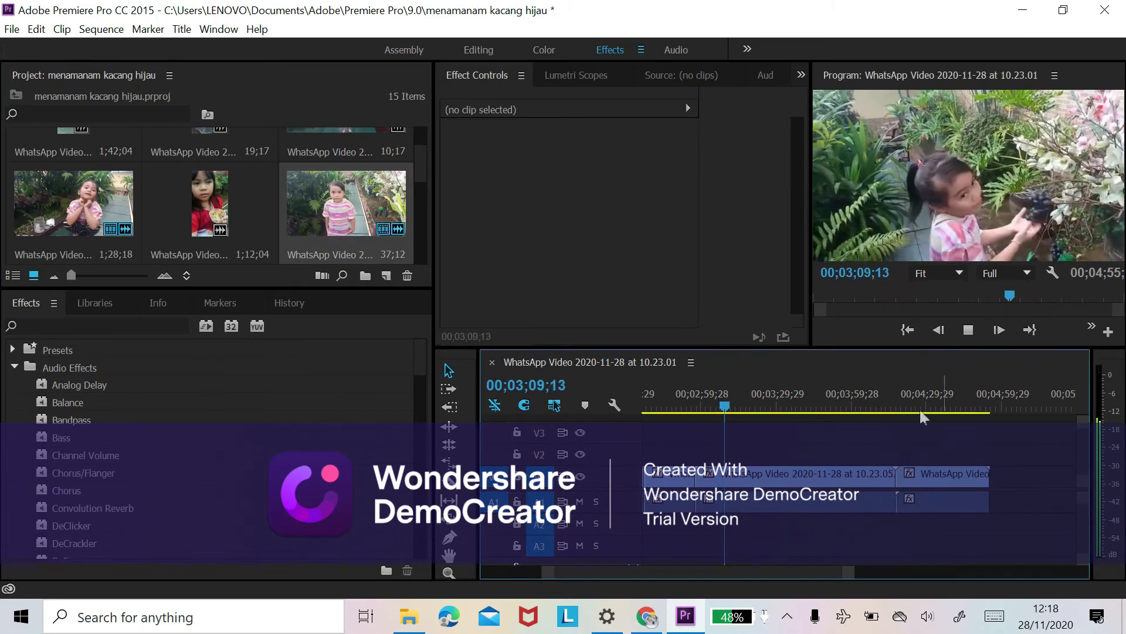
key("space")
left_click_drag(785, 430, 896, 462)
key("space")
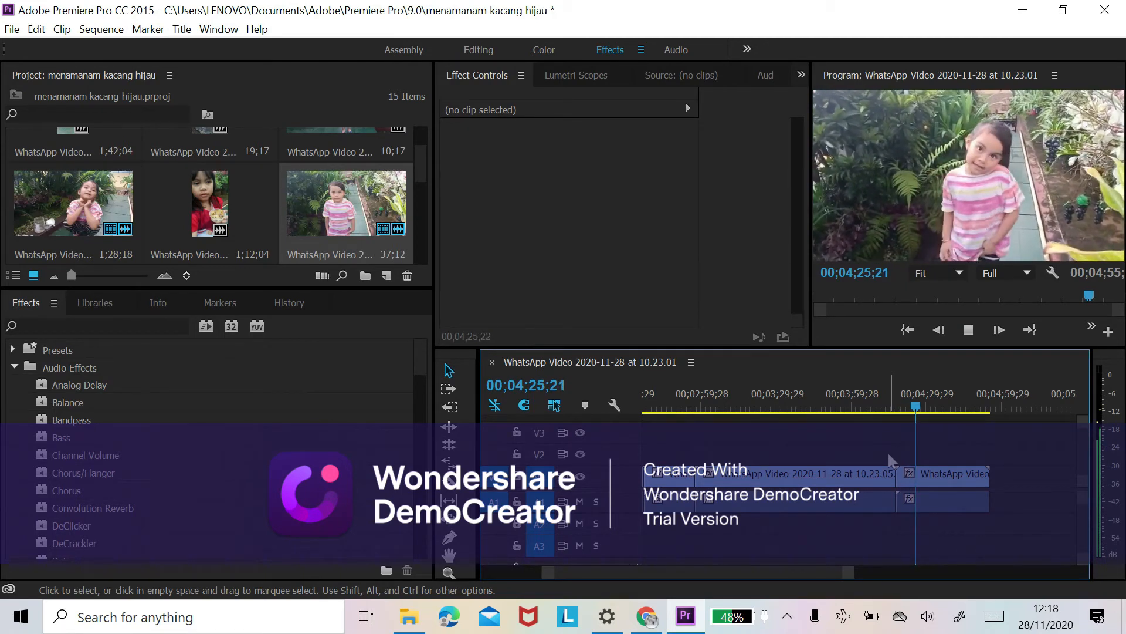
Move the 1;20;04 clip behind the 37;12 clip on V1 and shift the 37;12 clip up against the 22;24 clip
left_click(815, 483)
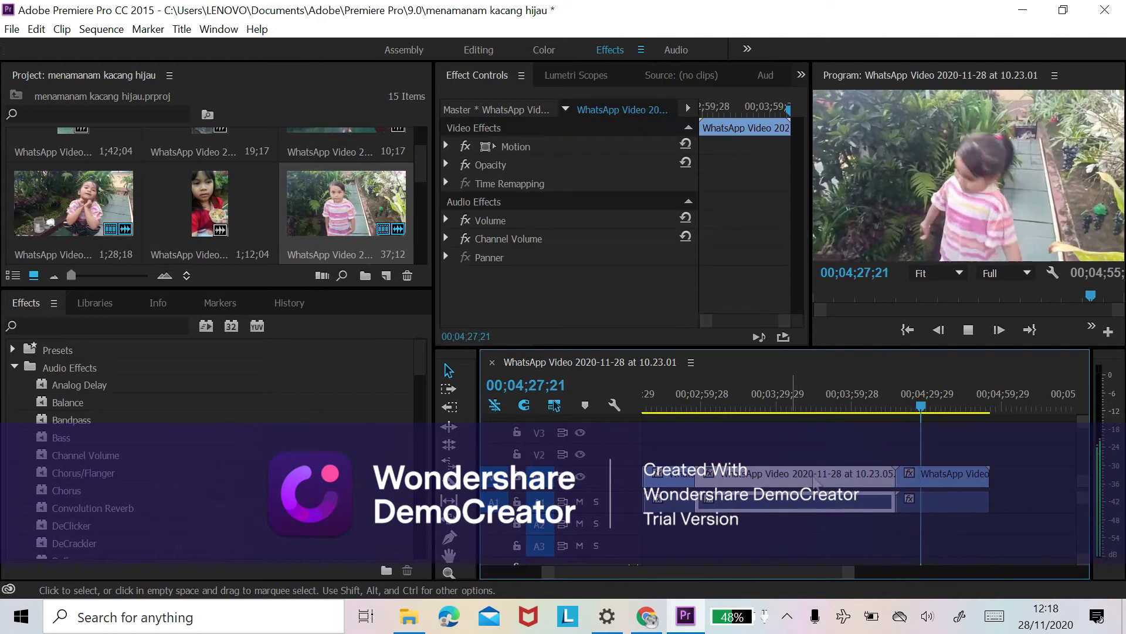
left_click_drag(815, 483, 1050, 491)
key("space")
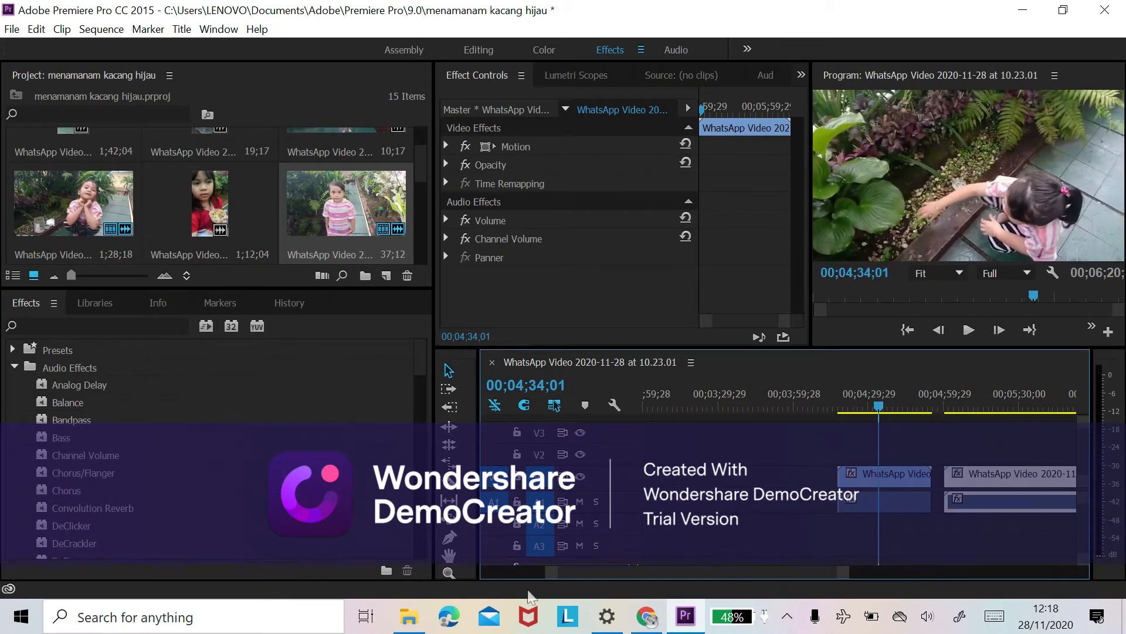
left_click_drag(548, 575, 519, 577)
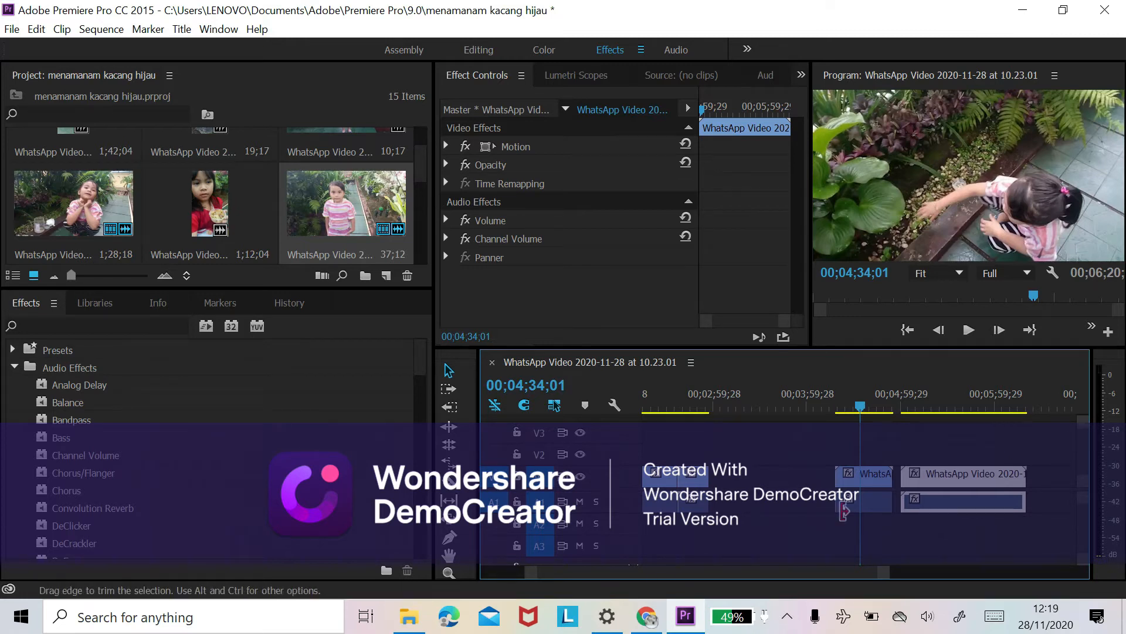
left_click_drag(860, 502, 845, 501)
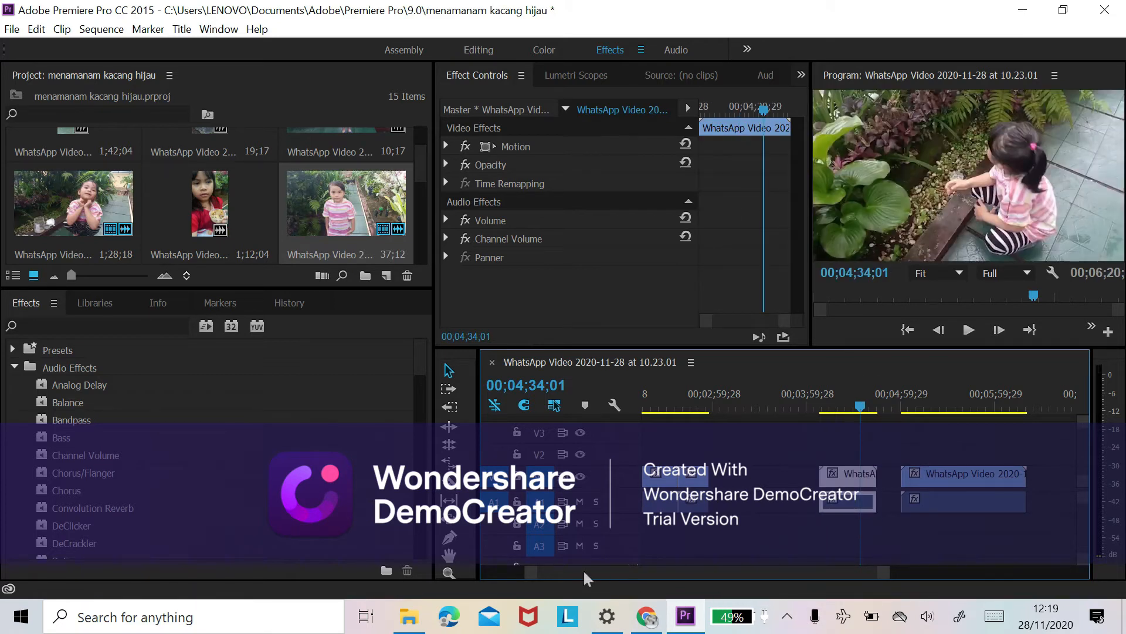
mouse_move(529, 577)
left_mouse_down()
mouse_move(449, 574)
mouse_move(616, 576)
mouse_move(527, 575)
left_mouse_up()
left_click_drag(846, 485, 715, 484)
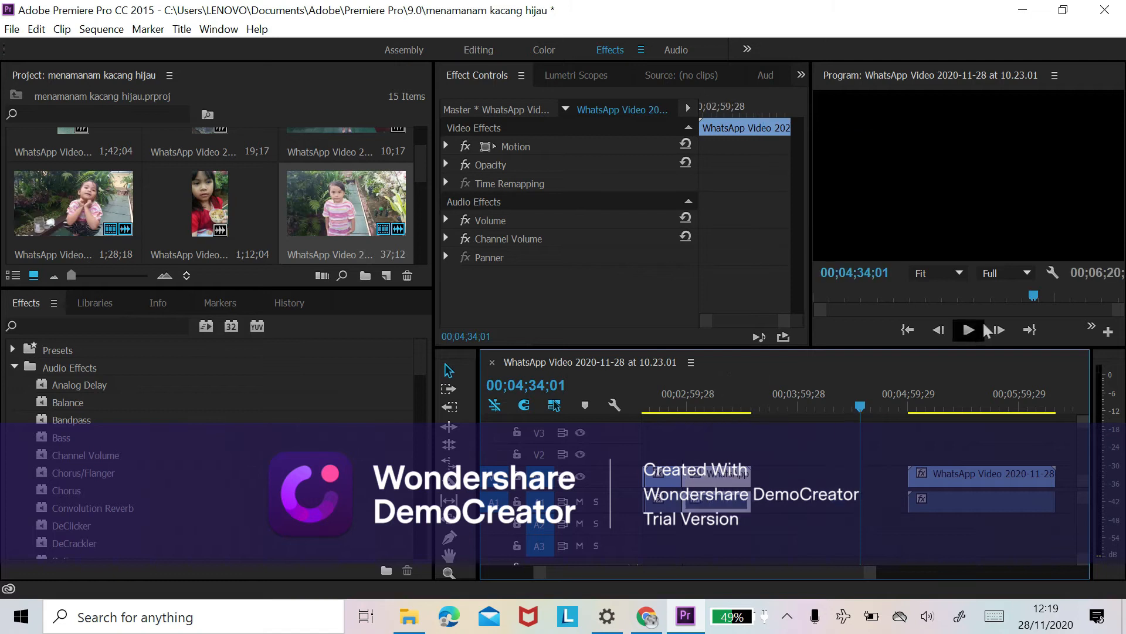
Trim the start of the 37;12 clip off at 00;02;59;06 and move the clip up to close the gap
left_click_drag(860, 405, 683, 434)
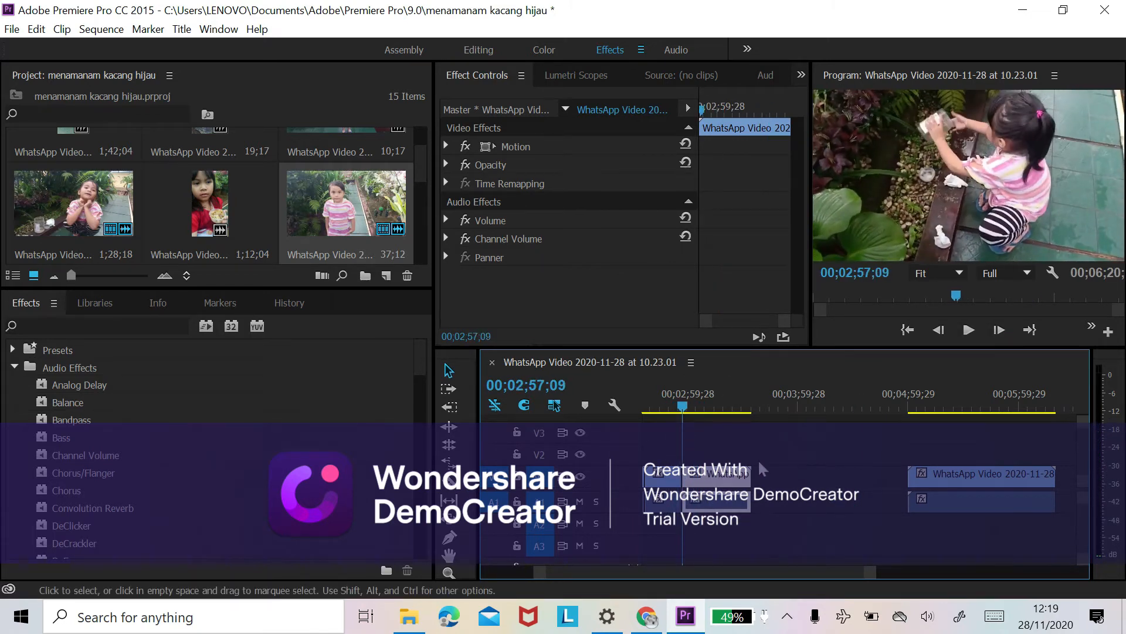
key("space")
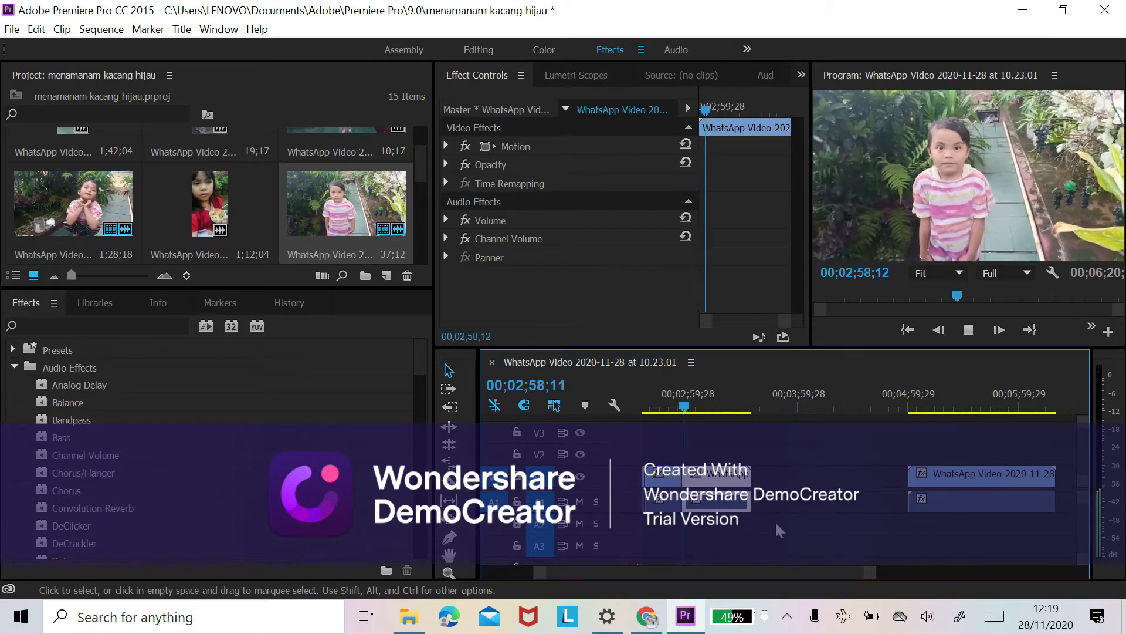
key("space")
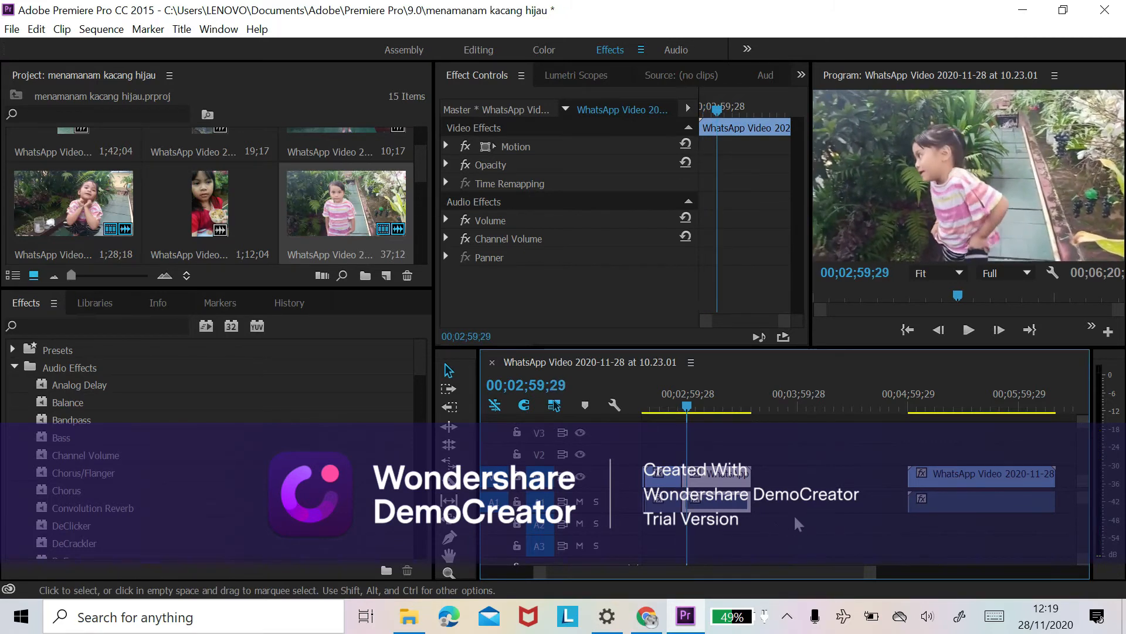
left_click_drag(686, 405, 687, 403)
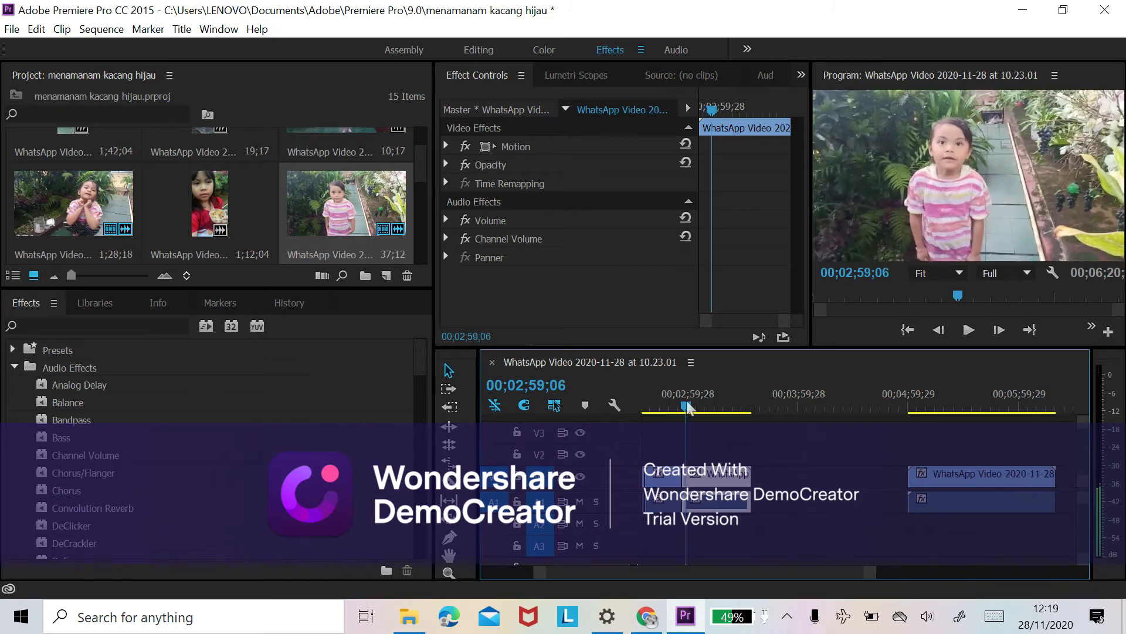
left_click(451, 486)
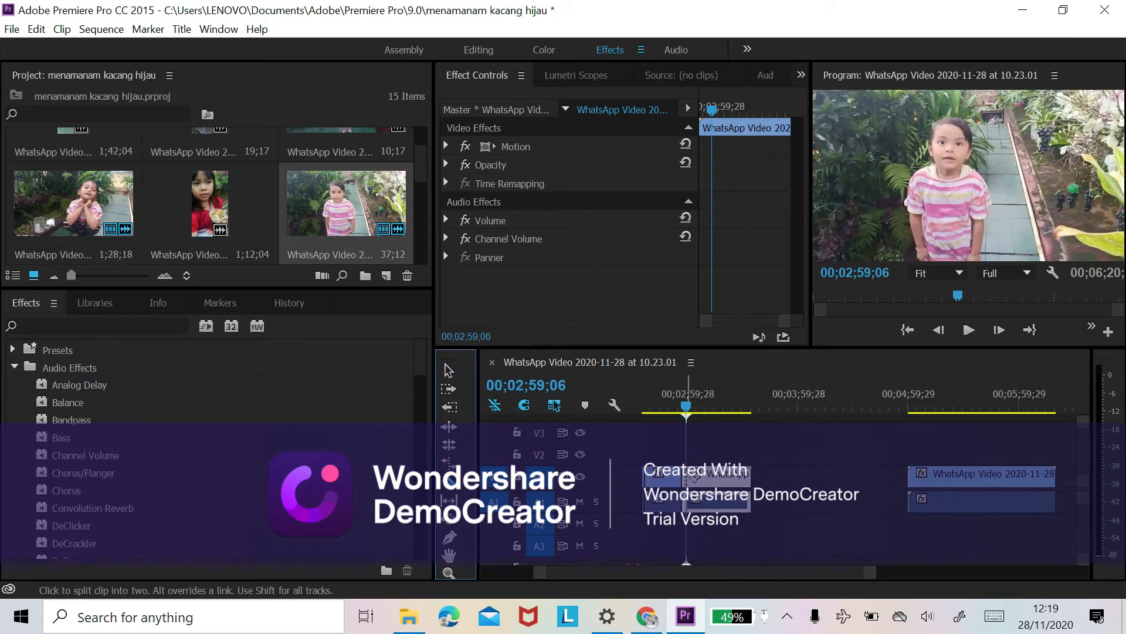
left_click(689, 476)
left_click(449, 369)
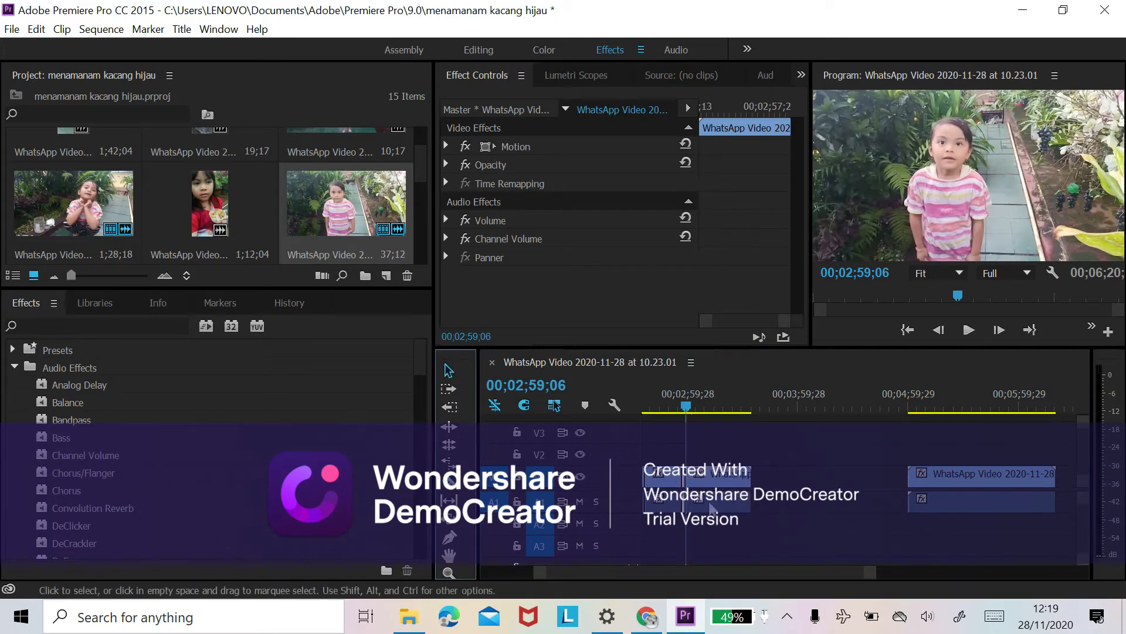
left_click(685, 484)
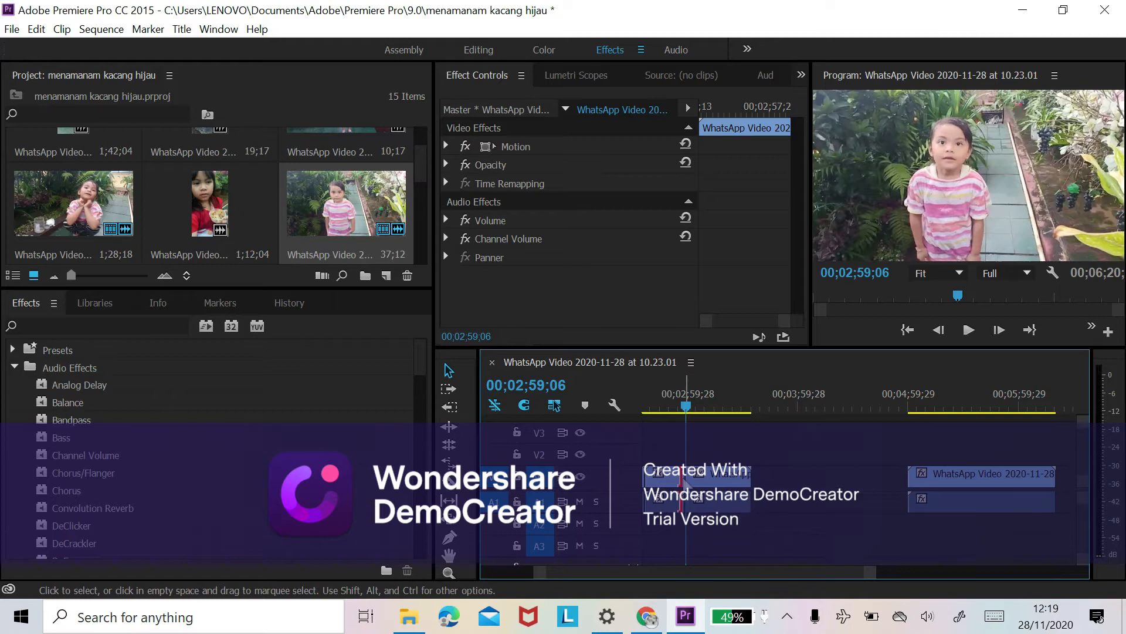
key("Delete")
left_click_drag(714, 475, 706, 474)
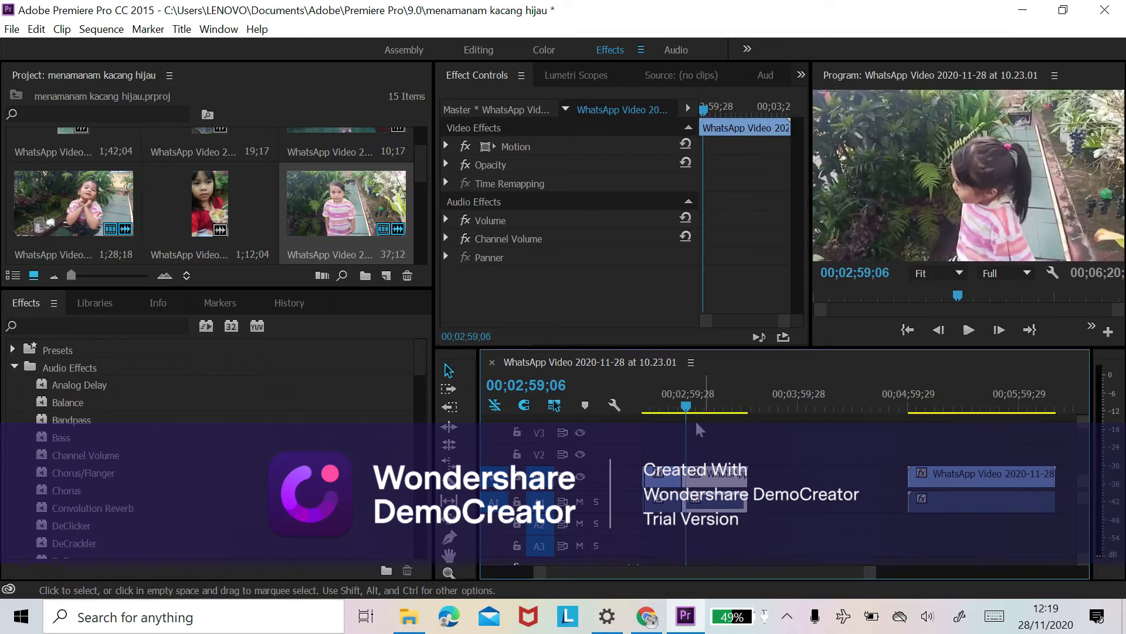
Play the timeline from just before the trimmed 37;12 clip and lower the computer's sound volume
left_click(686, 409)
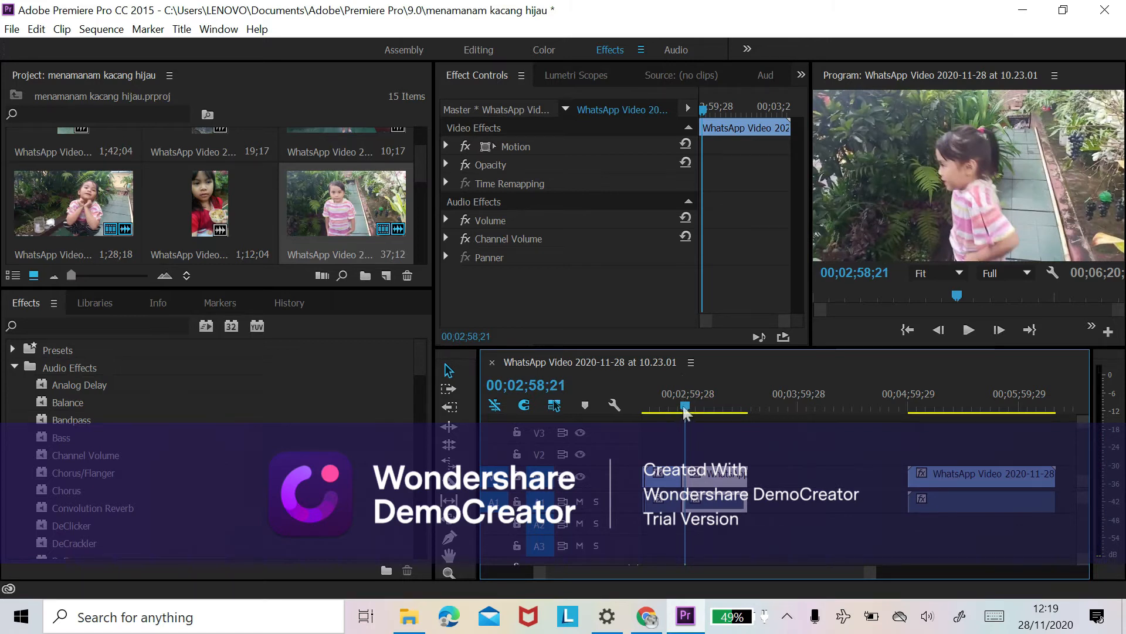
left_click(679, 406)
key("space")
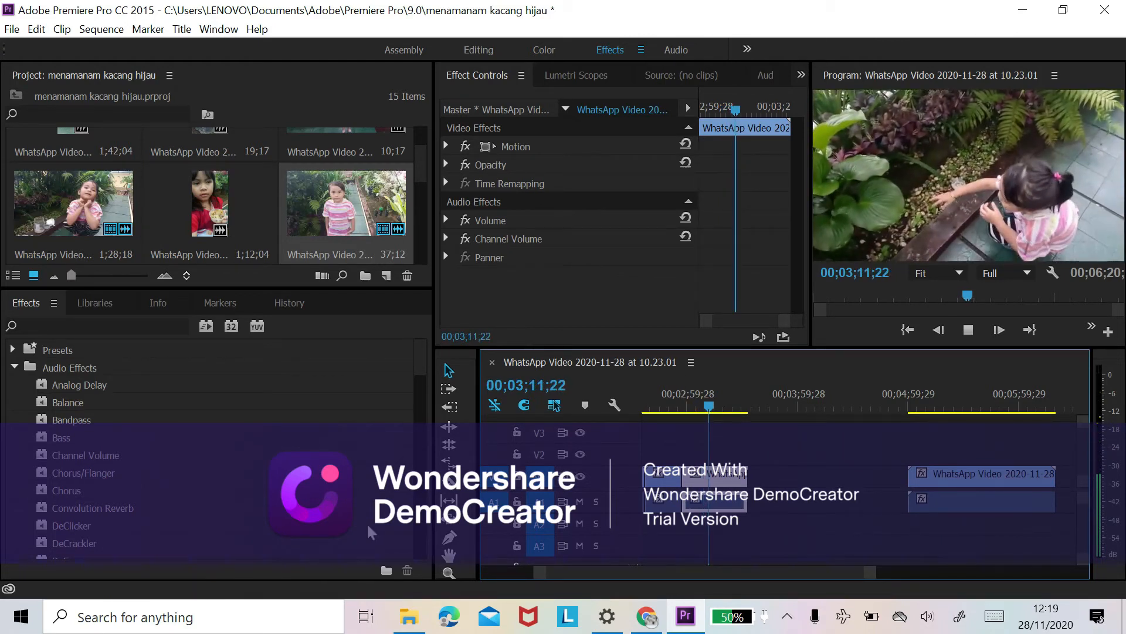
key("XF86AudioRaiseVolume")
key("XF86AudioLowerVolume")
key("XF86AudioLowerVolume")
key("XF86AudioLowerVolume")
key("XF86AudioLowerVolume")
key("XF86AudioLowerVolume")
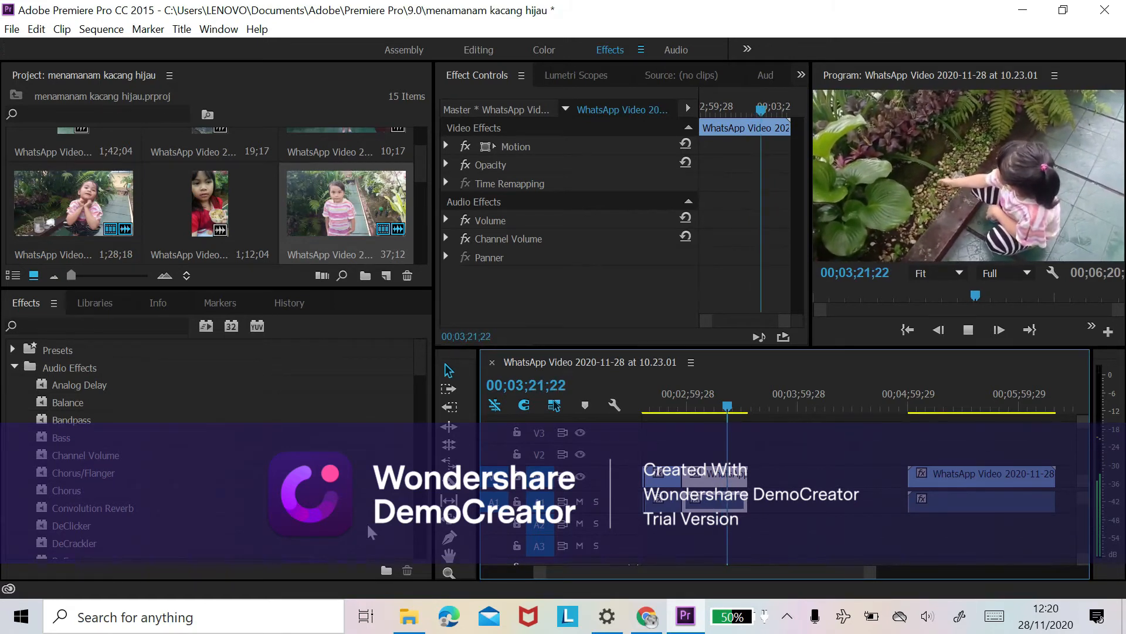
Move the 1;20;04 clip up to the end of the 37;12 clip and play across the join
left_click_drag(995, 473, 833, 497)
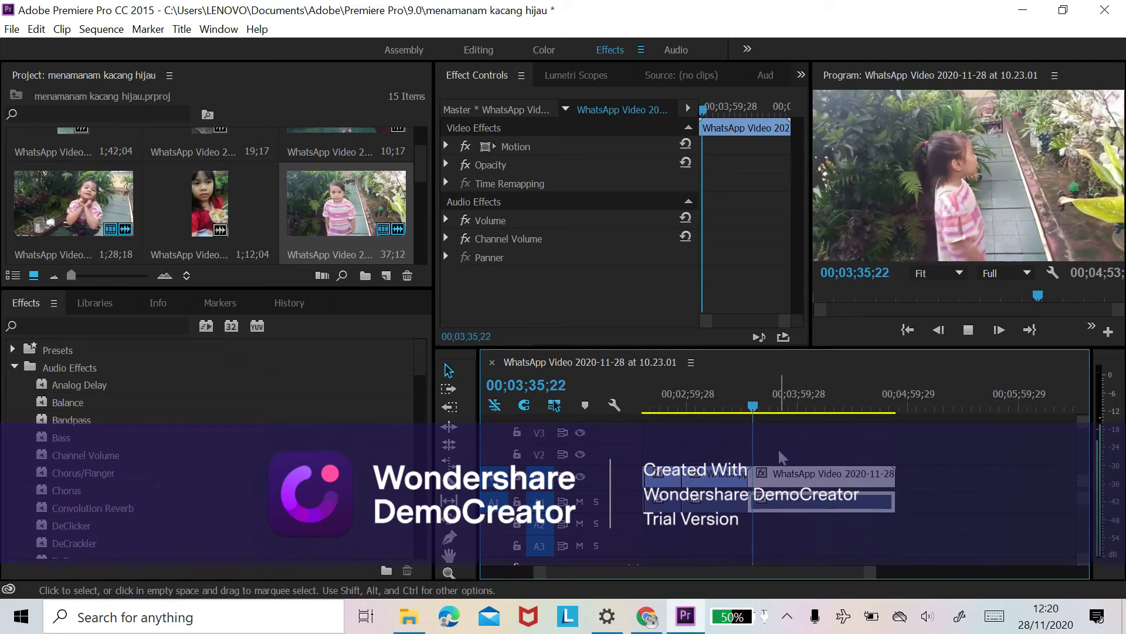
key("space")
Move the 1;20;04 clip further along V1 and place the 2;46;28 clip on V2 after the end of the 37;12 clip
scroll(336, 215, "up", 2)
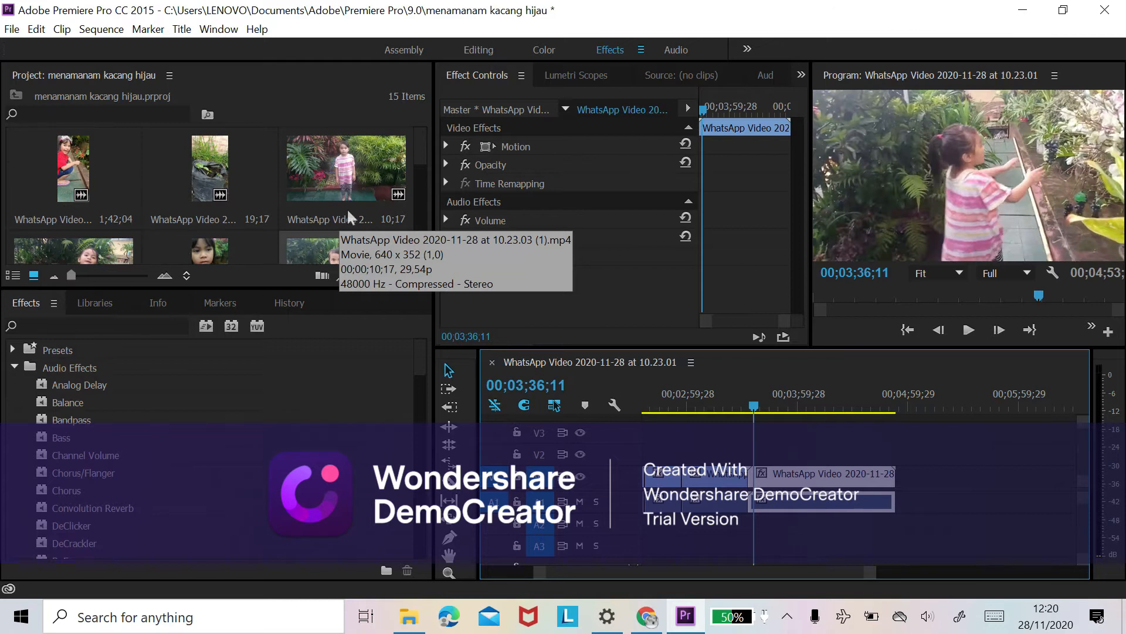
scroll(346, 208, "down", 2)
scroll(347, 209, "down", 2)
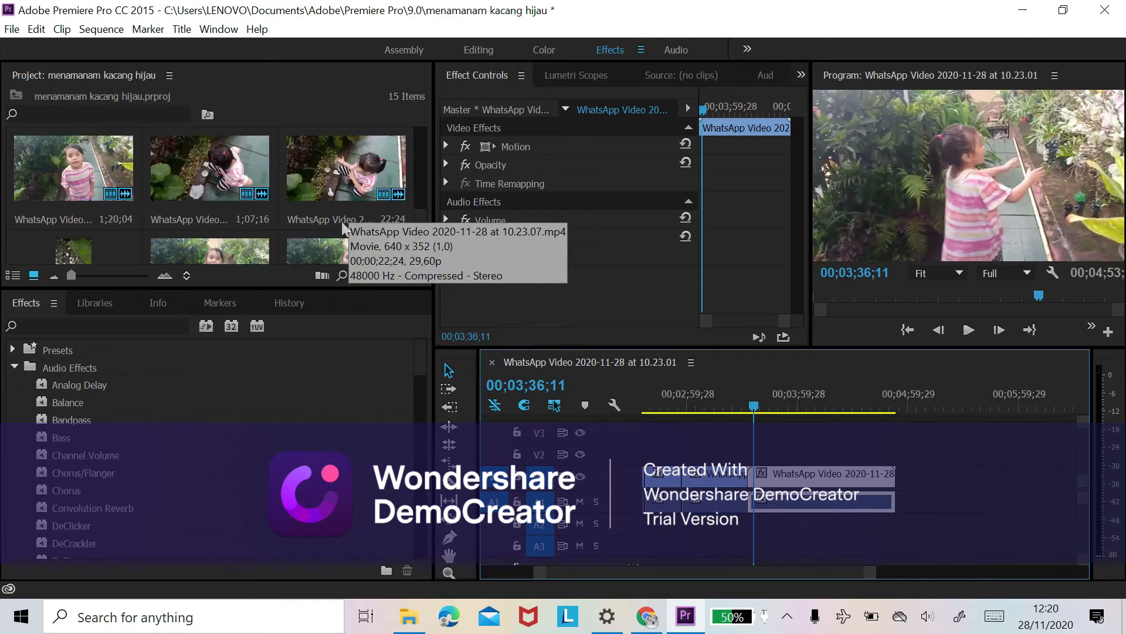
scroll(276, 226, "down", 2)
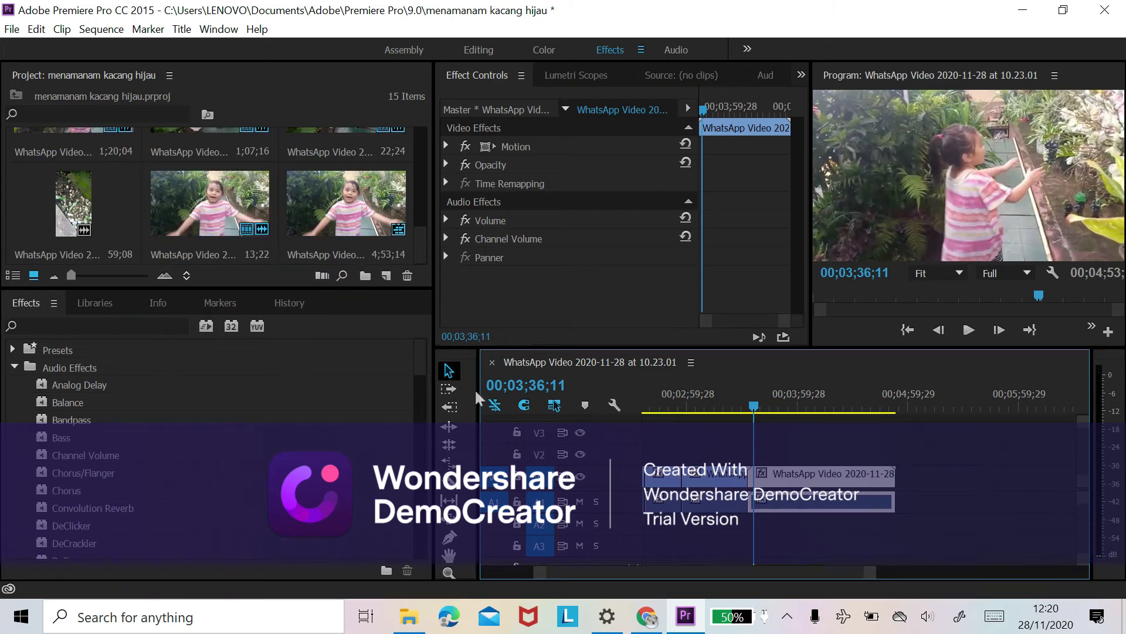
scroll(276, 176, "up", 2)
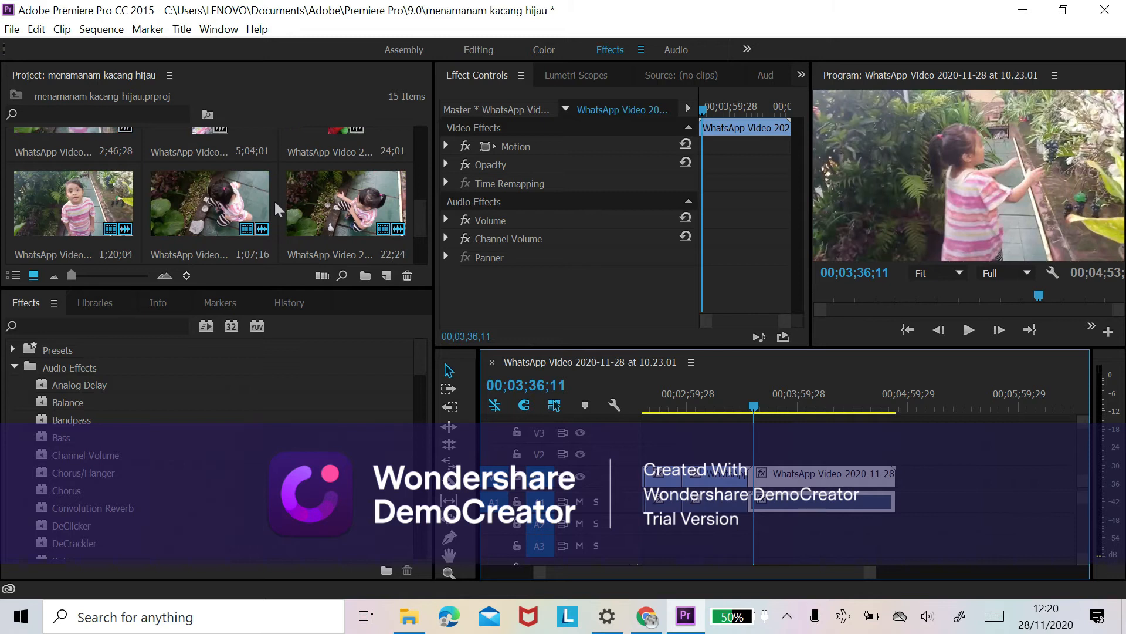
scroll(284, 195, "up", 2)
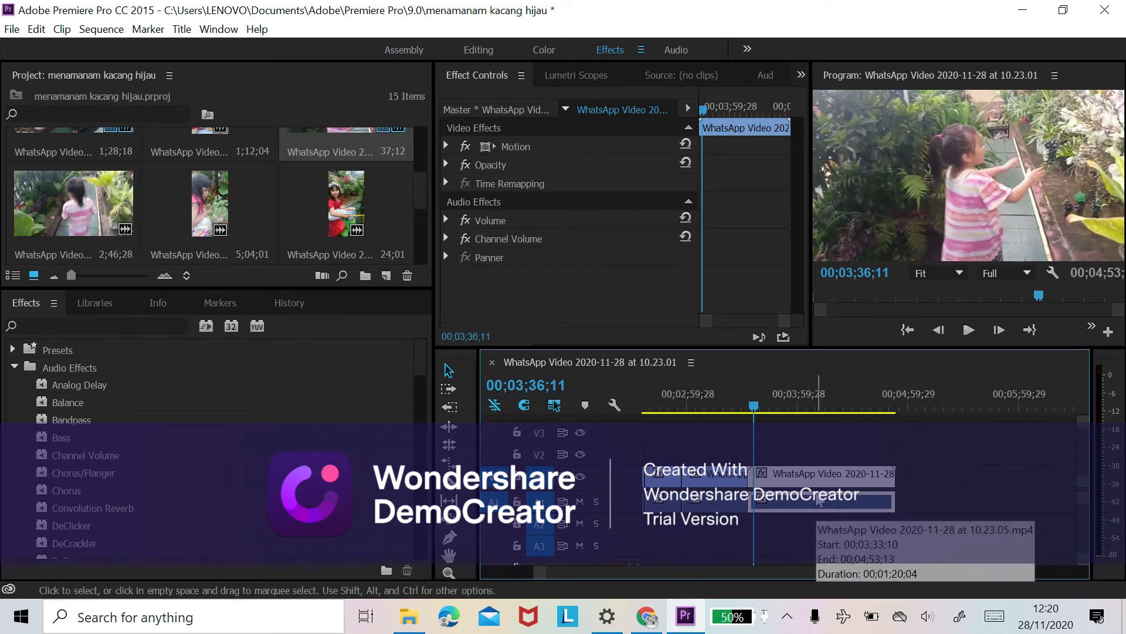
left_click_drag(819, 498, 1050, 480)
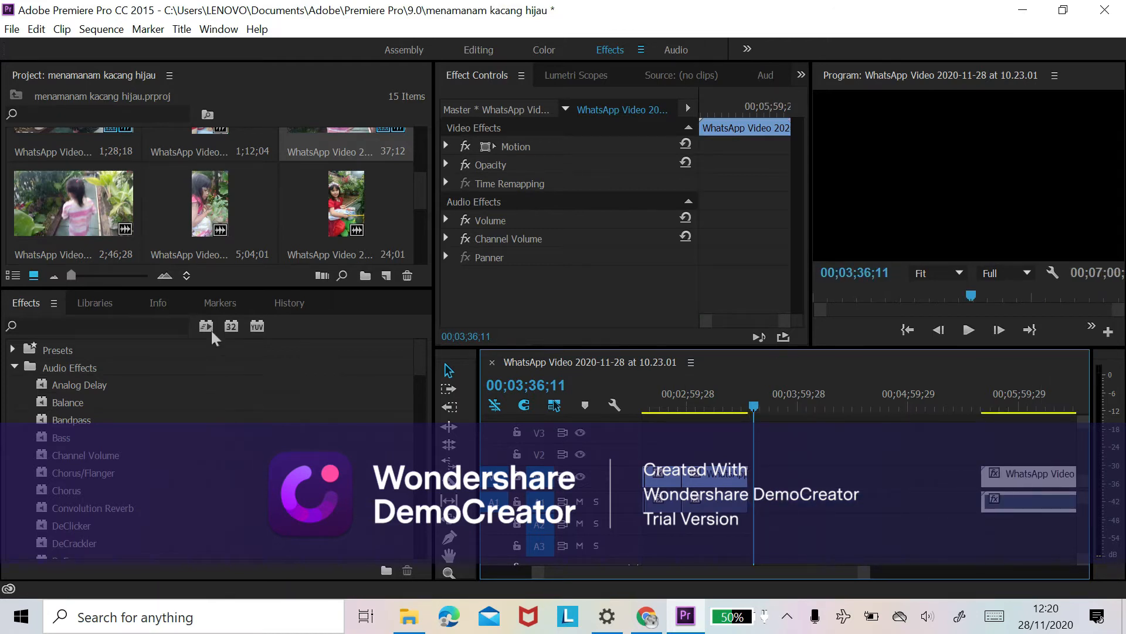
left_click_drag(88, 219, 772, 519)
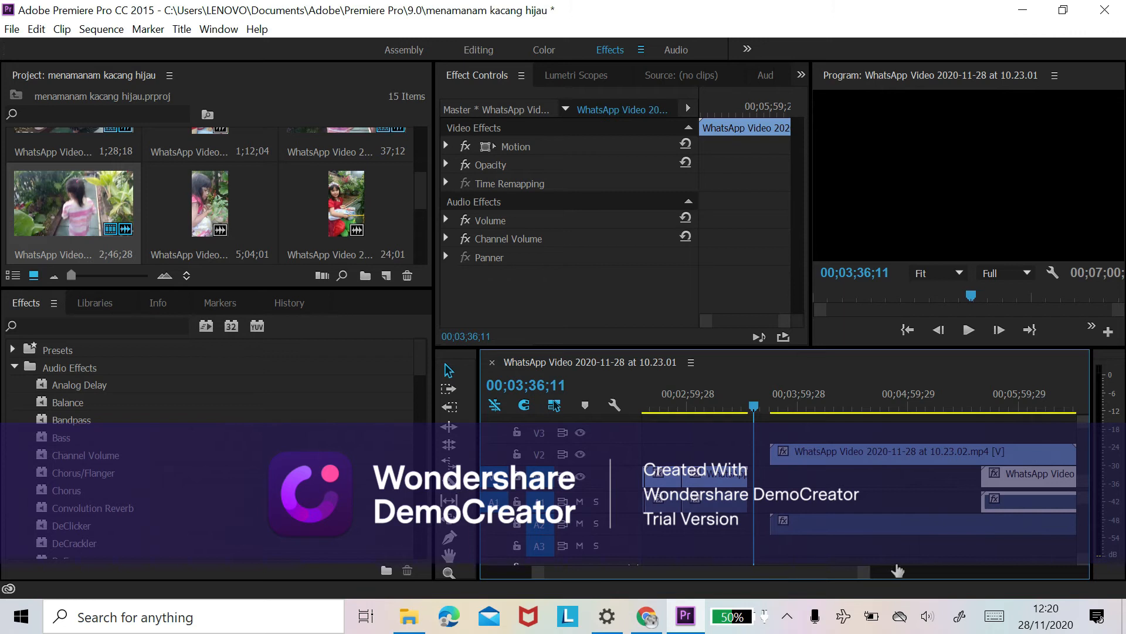
left_click_drag(864, 574, 922, 575)
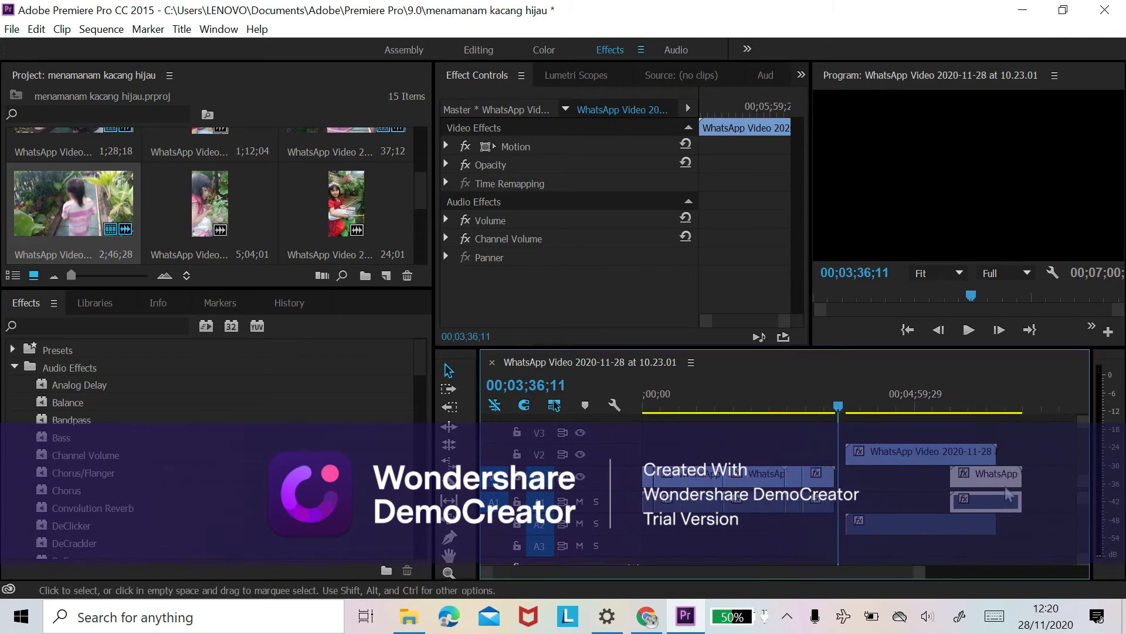
Move the 1;20;04 clip further along V1, place the 2;46;28 clip right after the 37;12 clip on V1 and play it through
left_click_drag(975, 487, 1070, 487)
left_click_drag(943, 461, 906, 485)
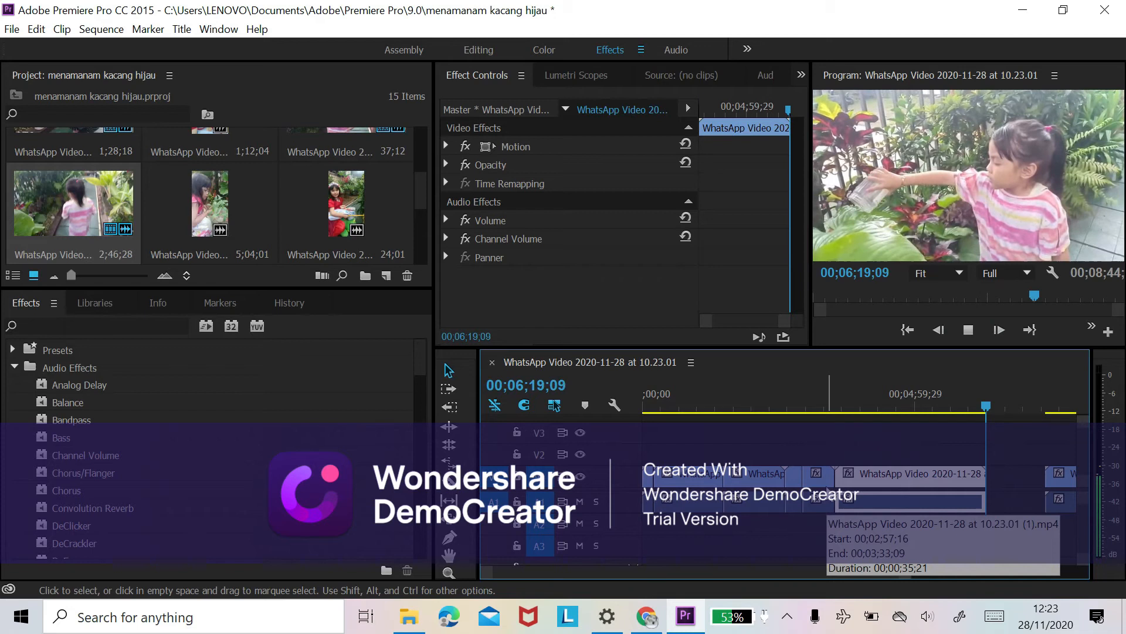
key("space")
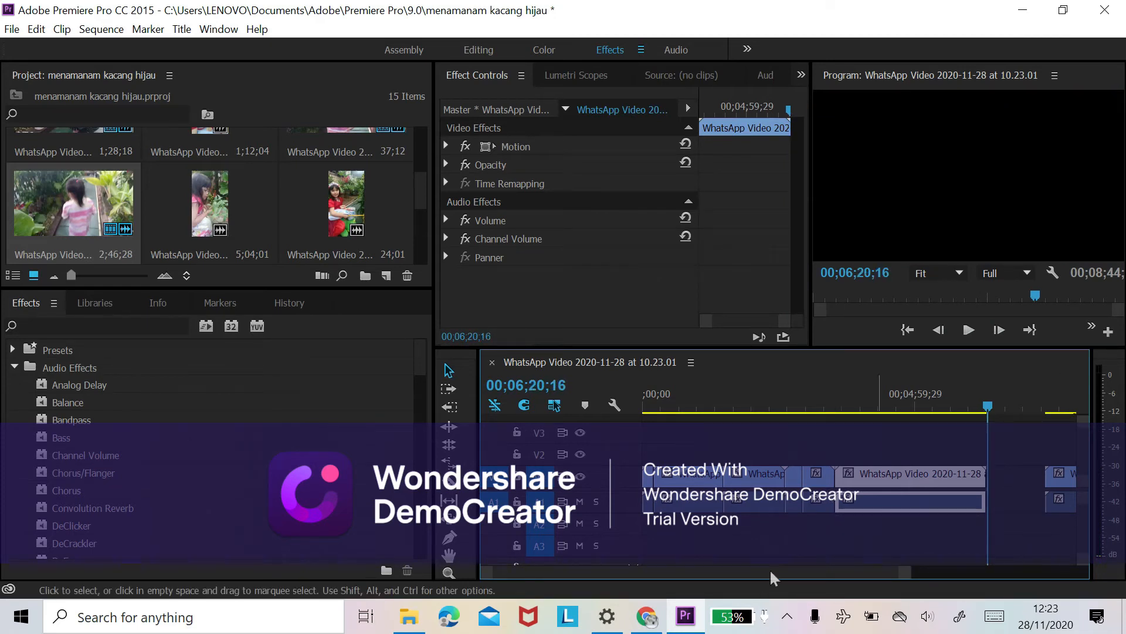
Move the 1;20;04 clip up to the end of the 2;46;28 clip on V1 and play it
mouse_move(1050, 478)
left_mouse_down()
mouse_move(1019, 478)
mouse_move(1047, 484)
mouse_move(1028, 481)
left_mouse_up()
left_click(1064, 478)
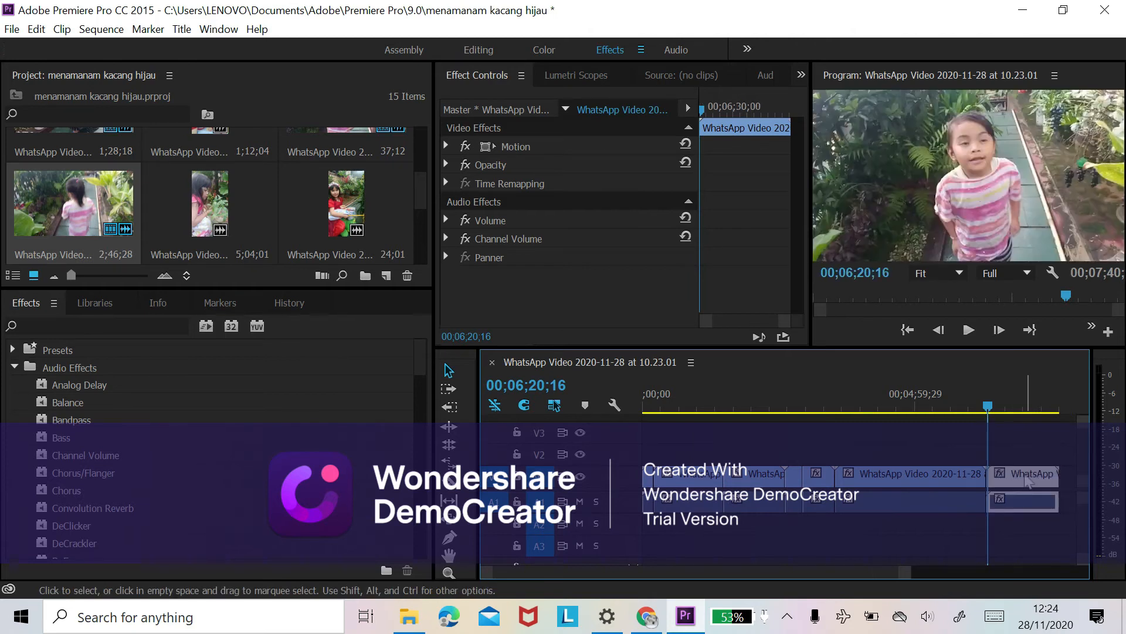
key("space")
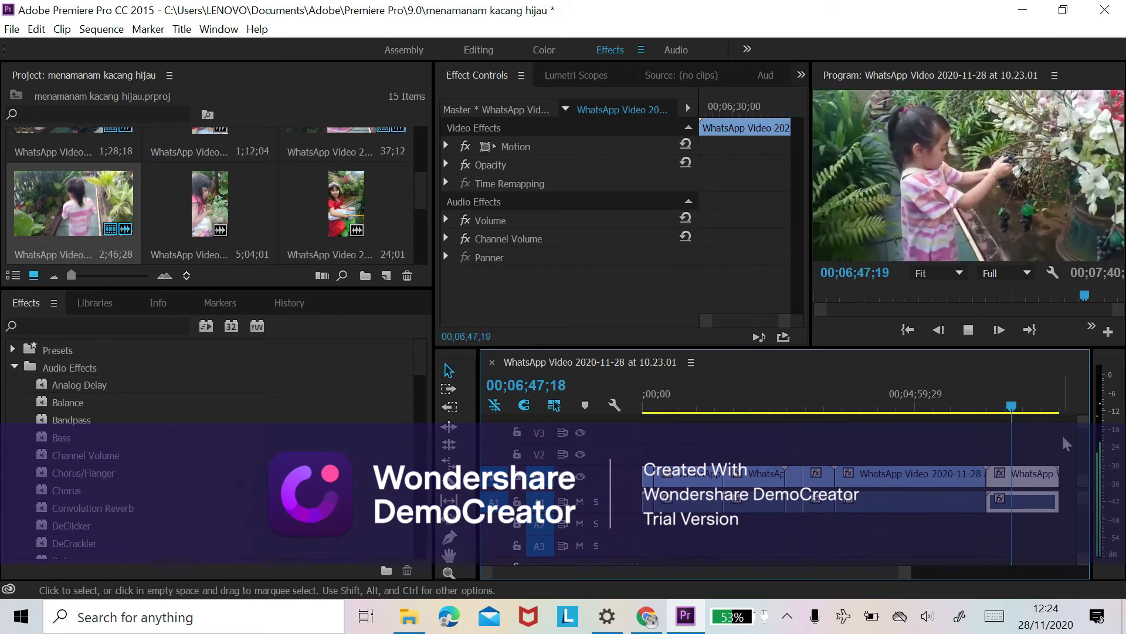
Look through the imported clips in the project while the 1;20;04 clip plays towards its end
scroll(249, 238, "up", 1)
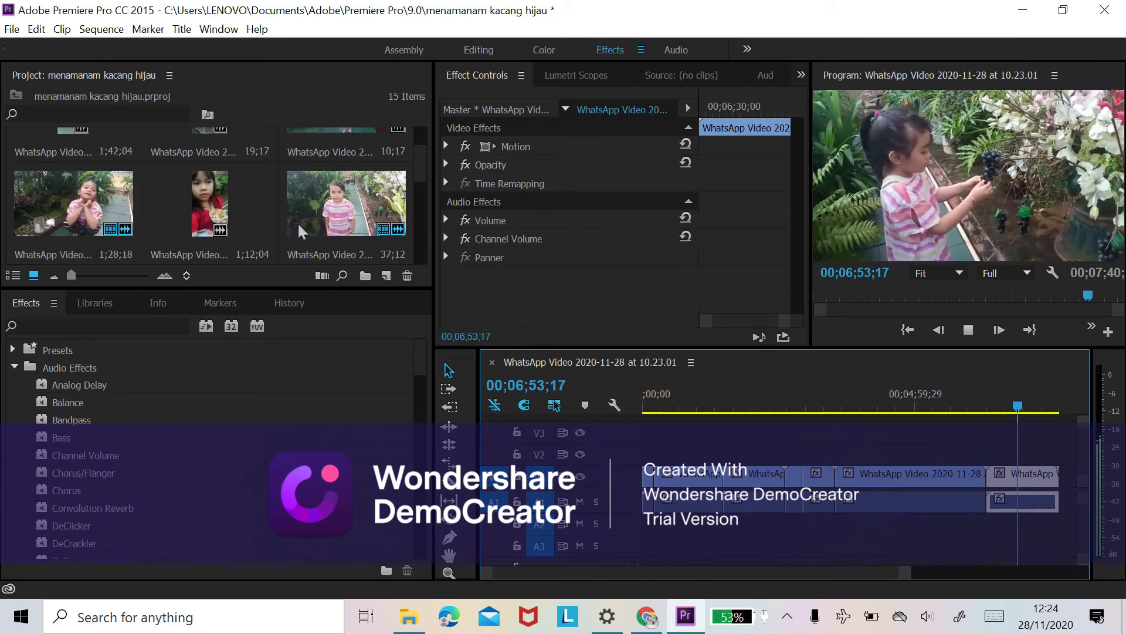
scroll(298, 221, "down", 1)
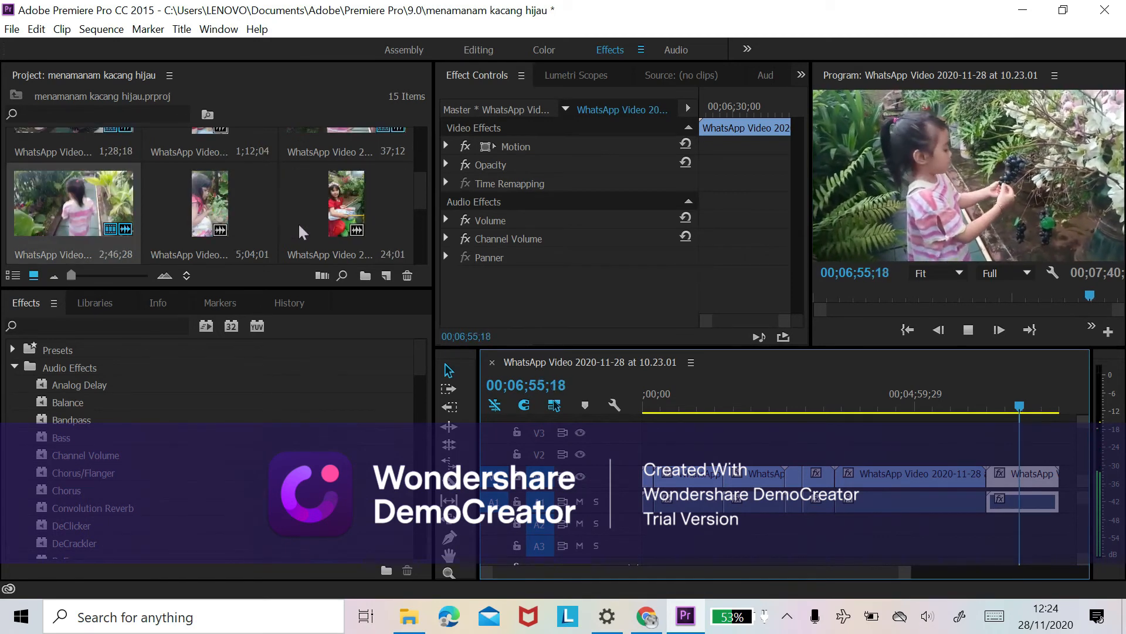
scroll(297, 223, "up", 1)
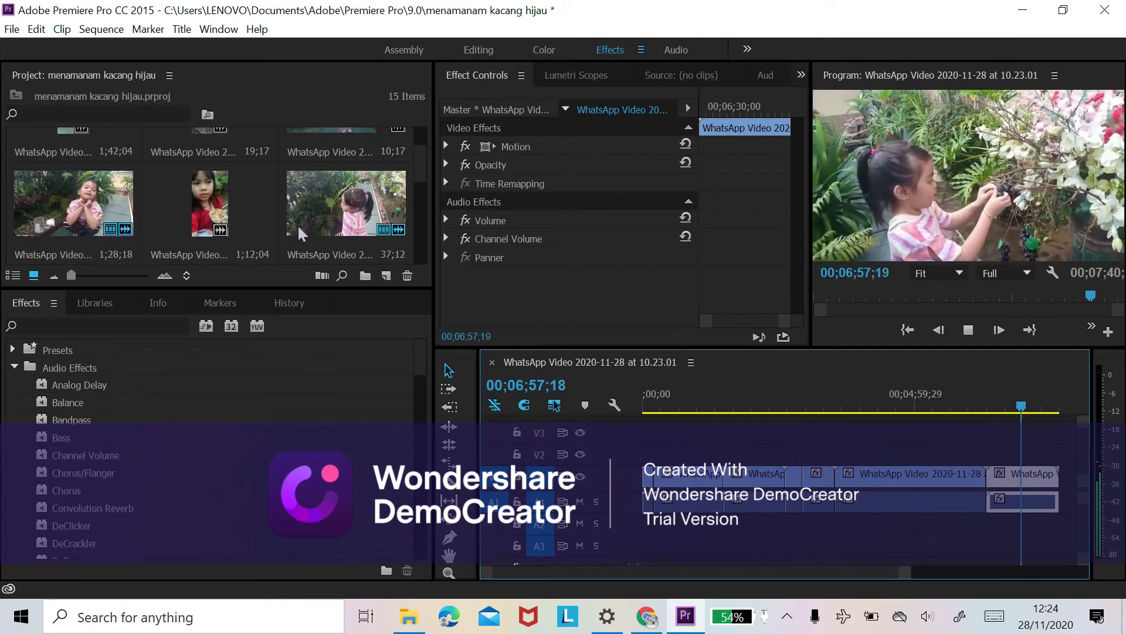
scroll(297, 223, "up", 1)
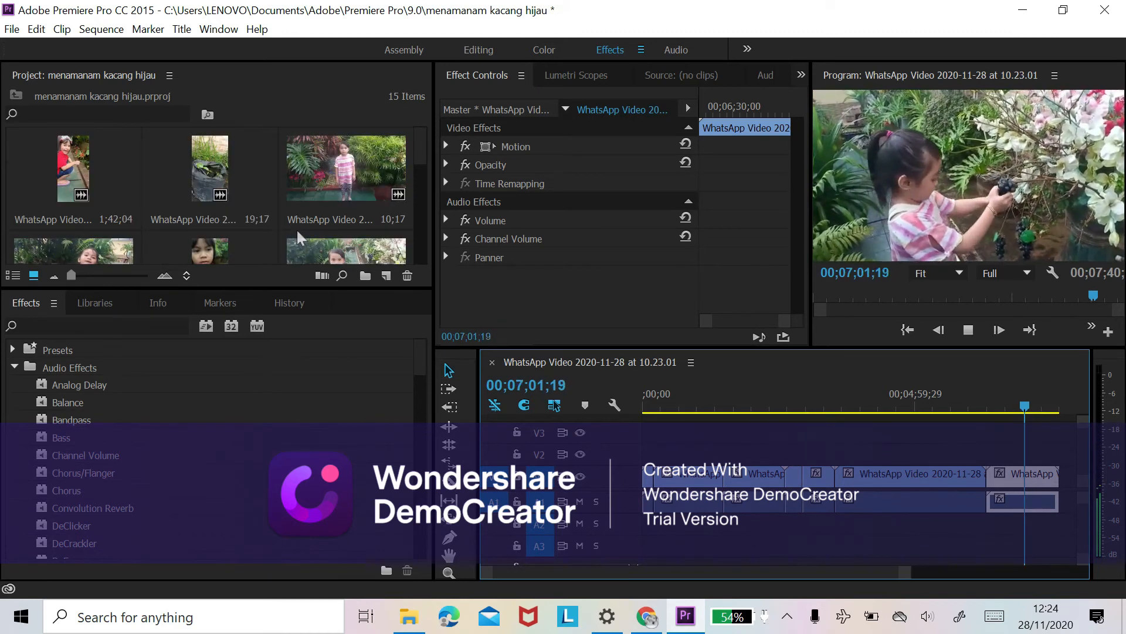
scroll(297, 228, "down", 2)
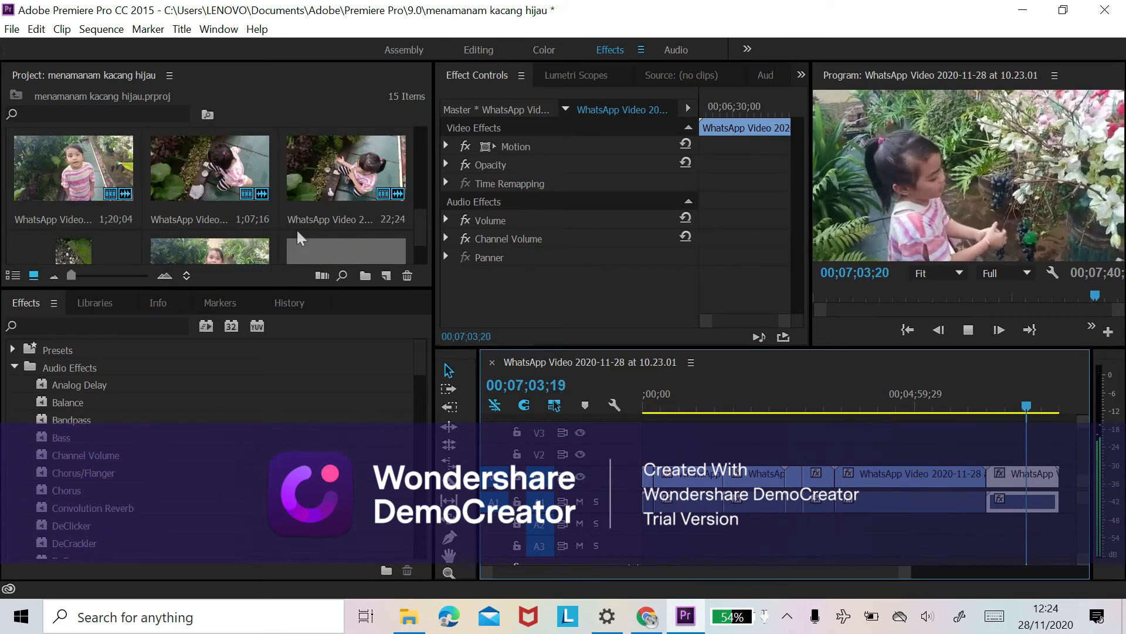
scroll(297, 228, "down", 1)
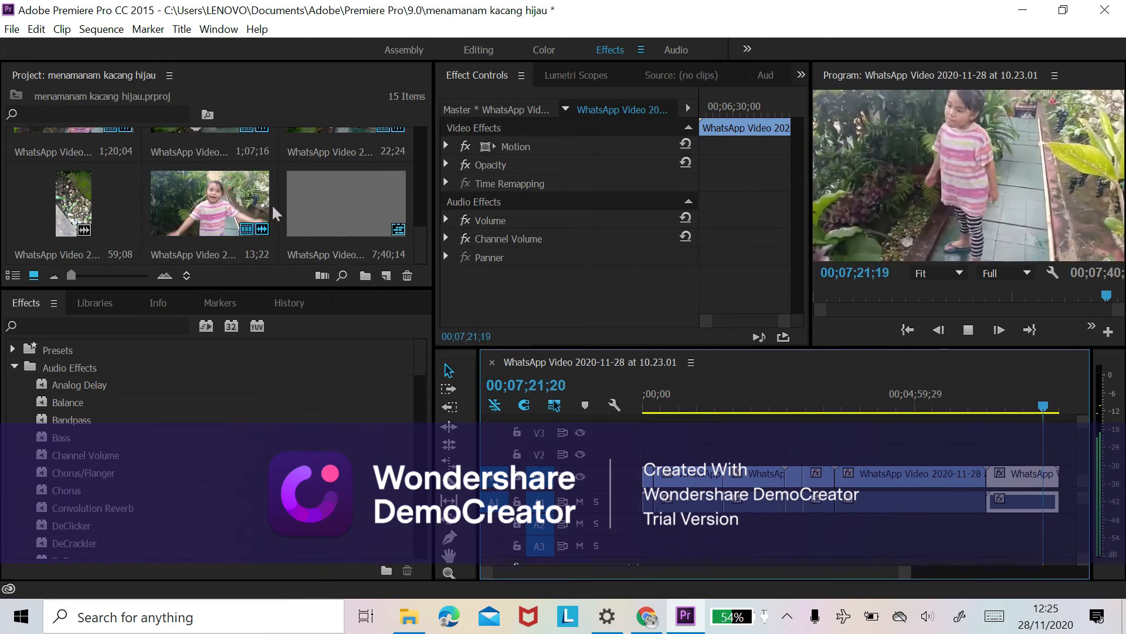
scroll(272, 203, "down", 3)
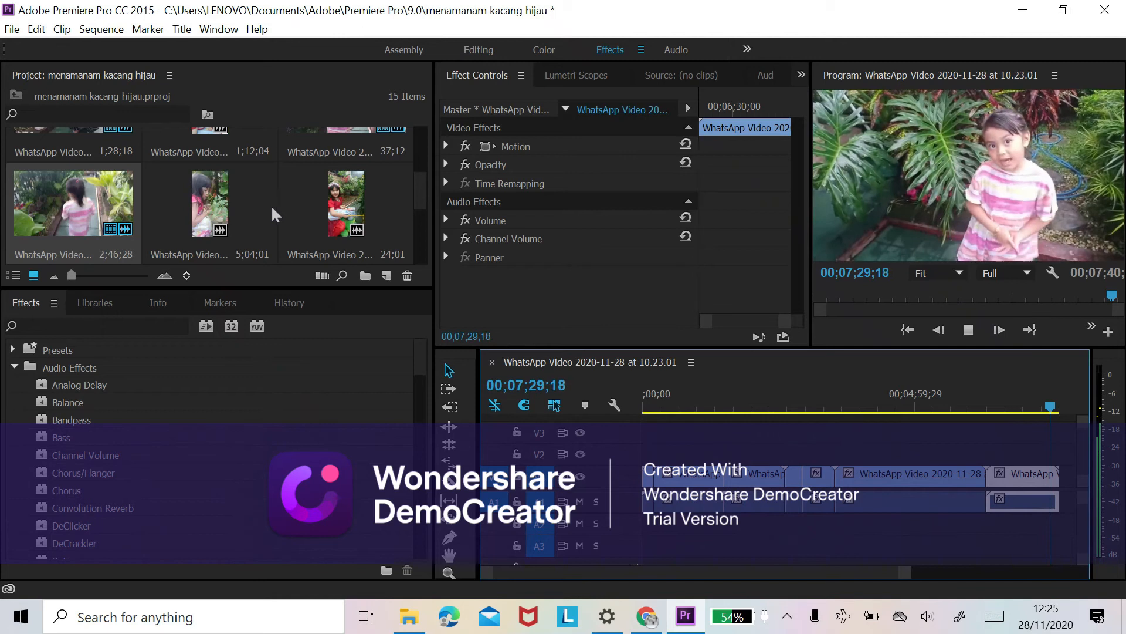
key("space")
key("space")
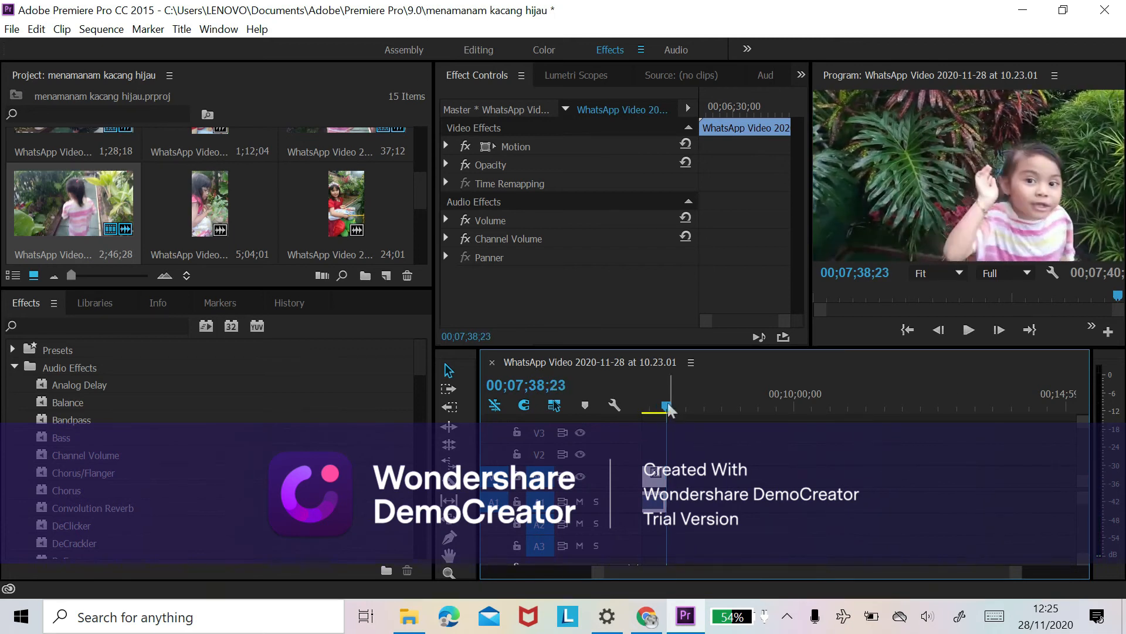
Split the 1;20;04 clip at 00;07;27;20 on the timeline and delete the part after the cut
left_click_drag(667, 403, 657, 405)
key("space")
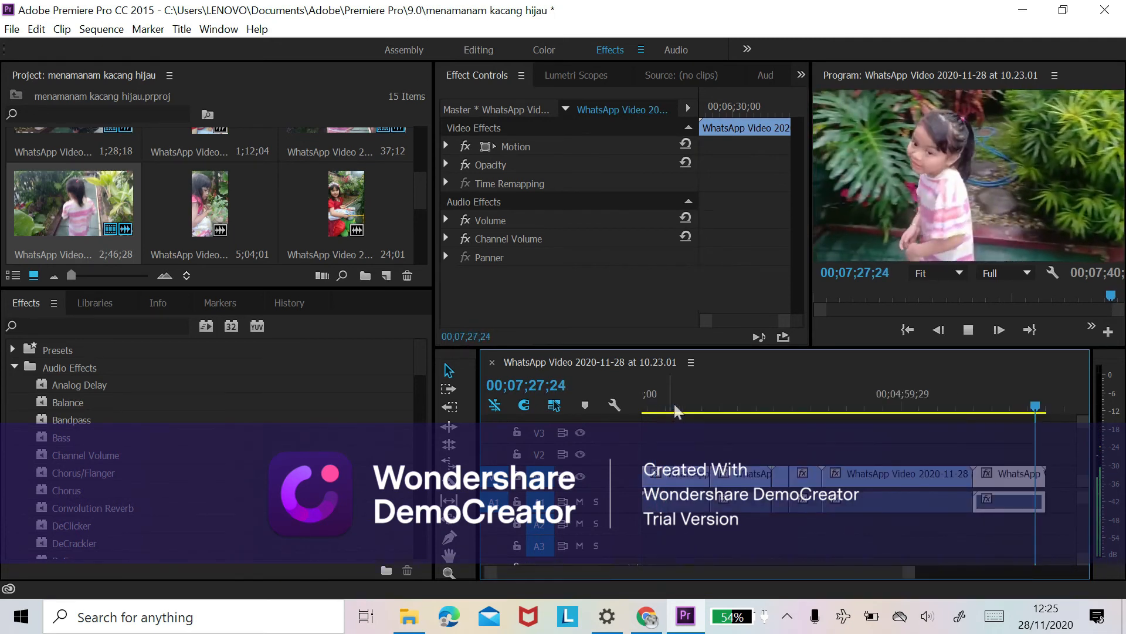
key("space")
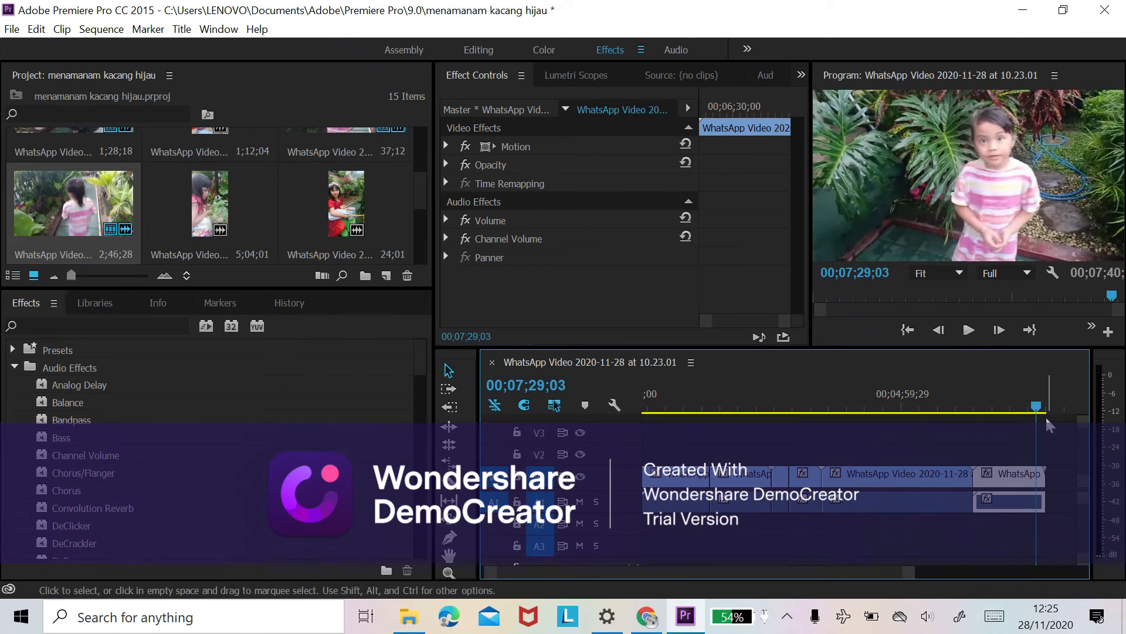
left_click_drag(1036, 406, 1032, 405)
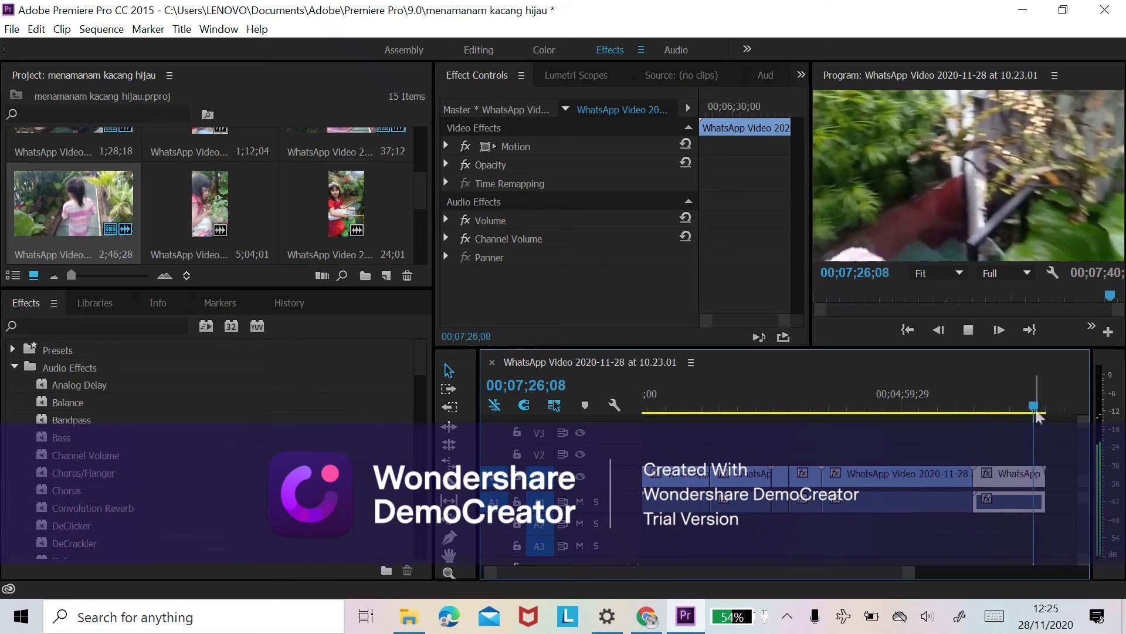
key("space")
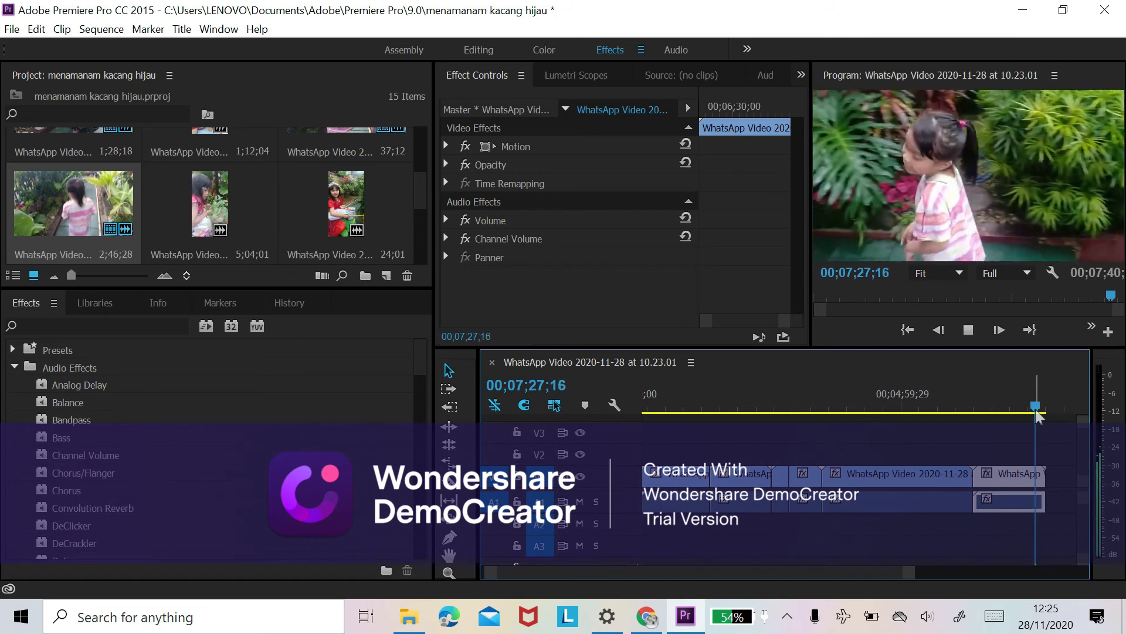
key("space")
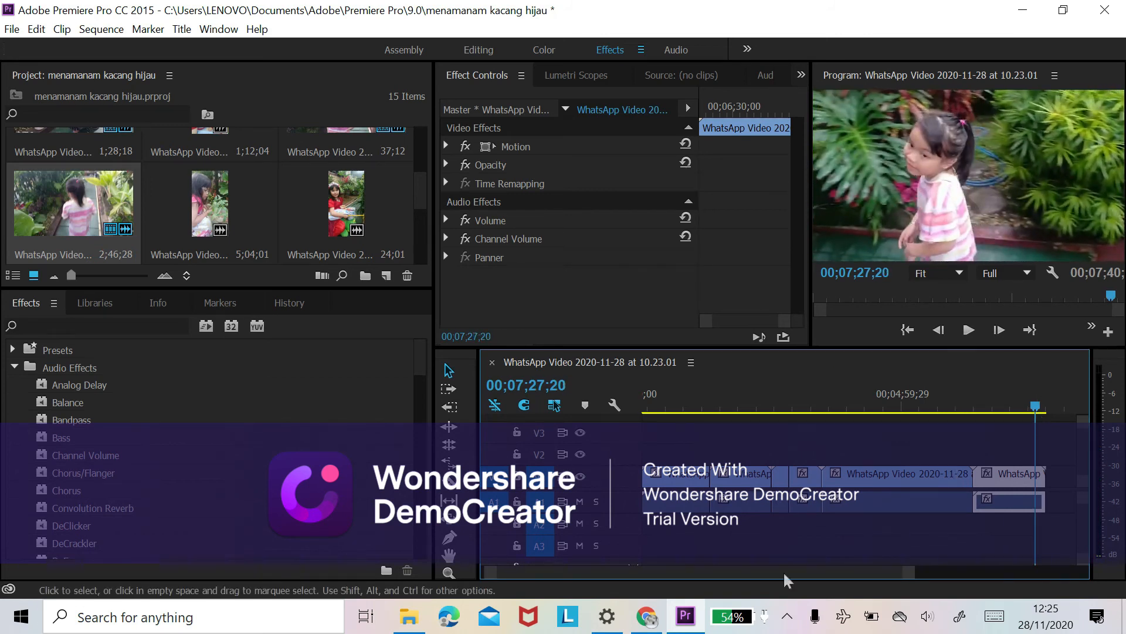
left_click(445, 468)
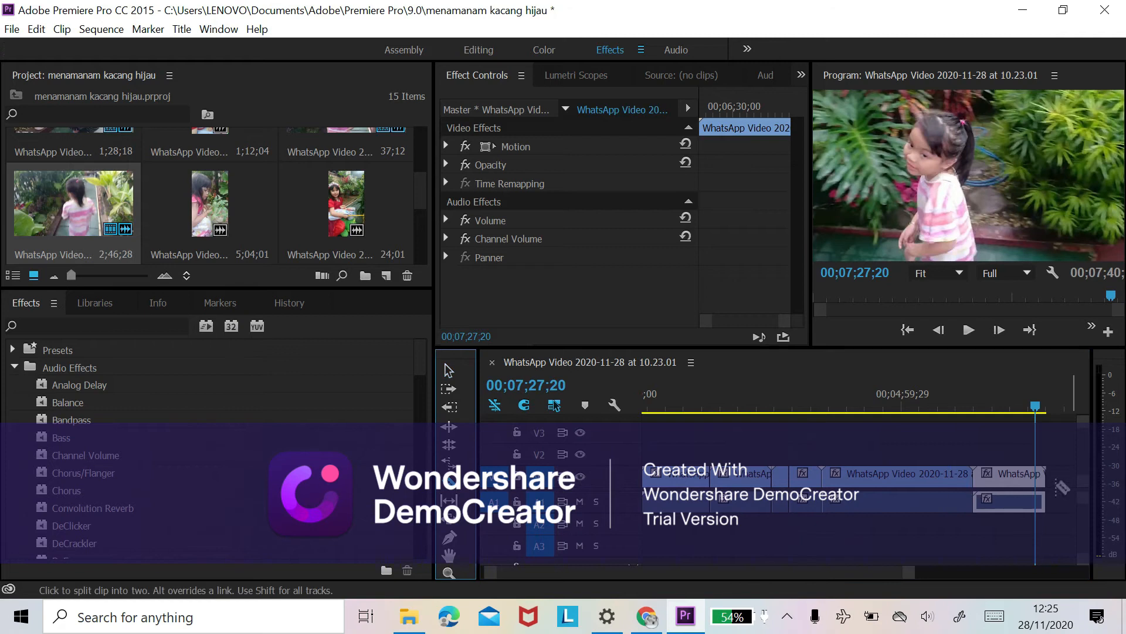
left_click(1042, 480)
left_click(447, 369)
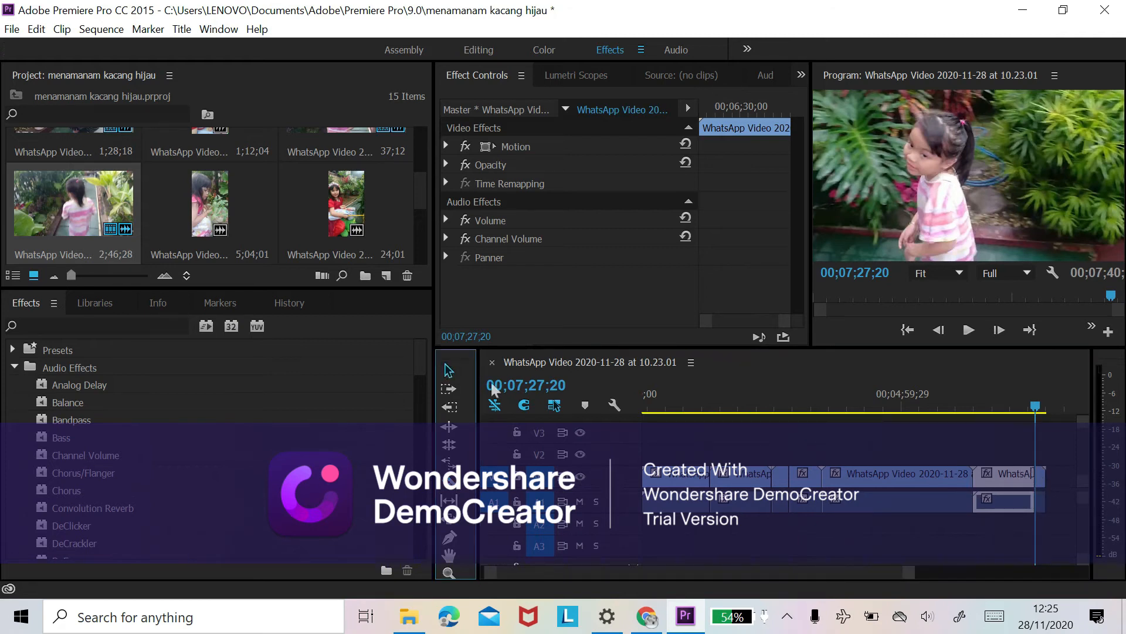
left_click(1043, 476)
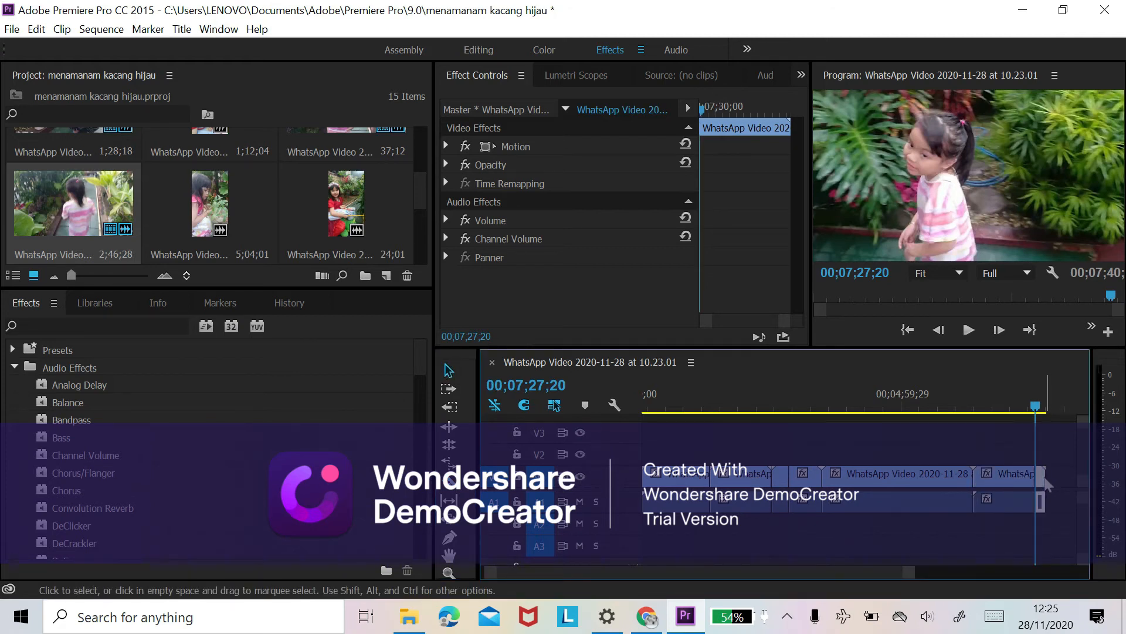
key("Delete")
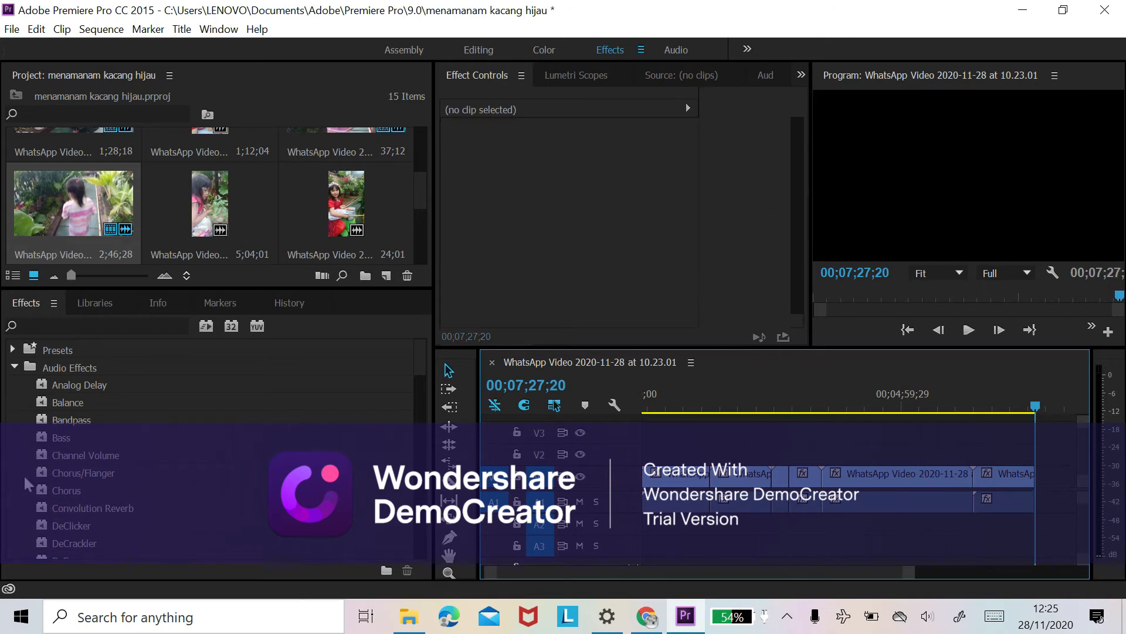
Add the 1;12;04 clip to V1 directly after the trimmed 1;20;04 clip
scroll(219, 231, "up", 1)
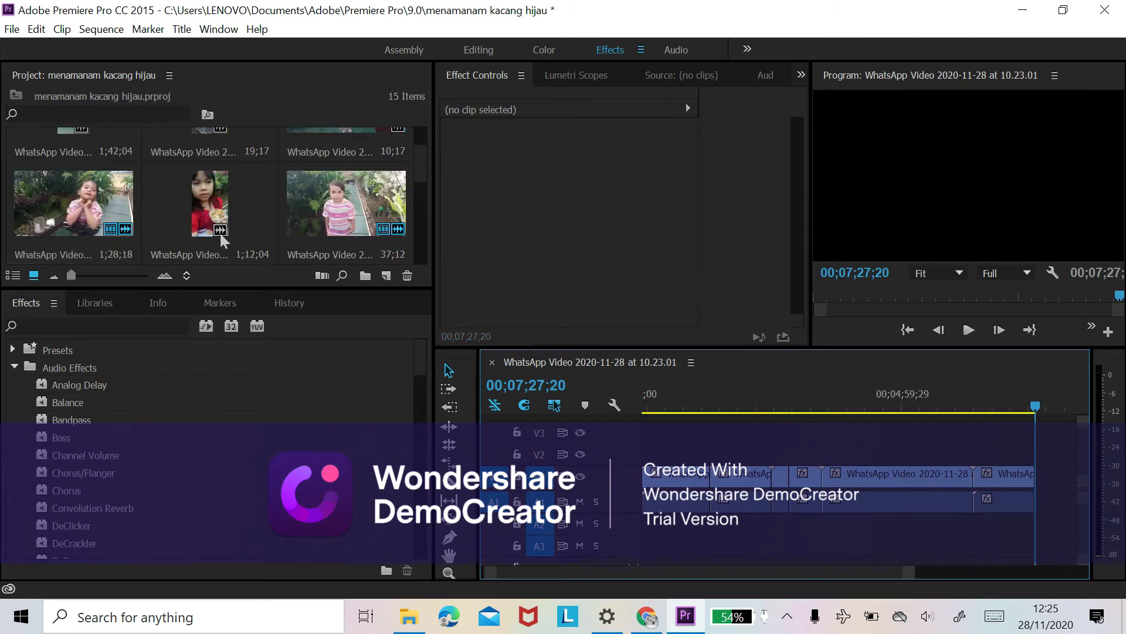
left_click(219, 232)
left_click_drag(1071, 487, 1039, 485)
Scale down and reposition the portrait 1;12;04 clip so that the girl and her bowl fit within the frame
left_click(961, 183)
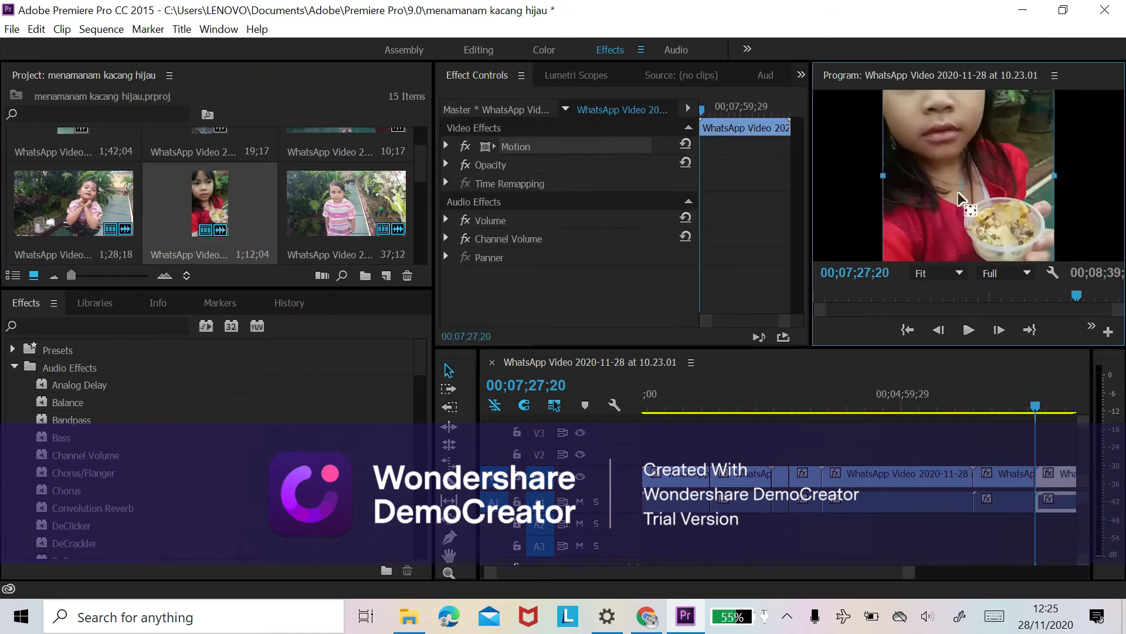
left_click_drag(919, 151, 915, 215)
left_click_drag(1051, 92, 982, 111)
left_click_drag(935, 237, 922, 251)
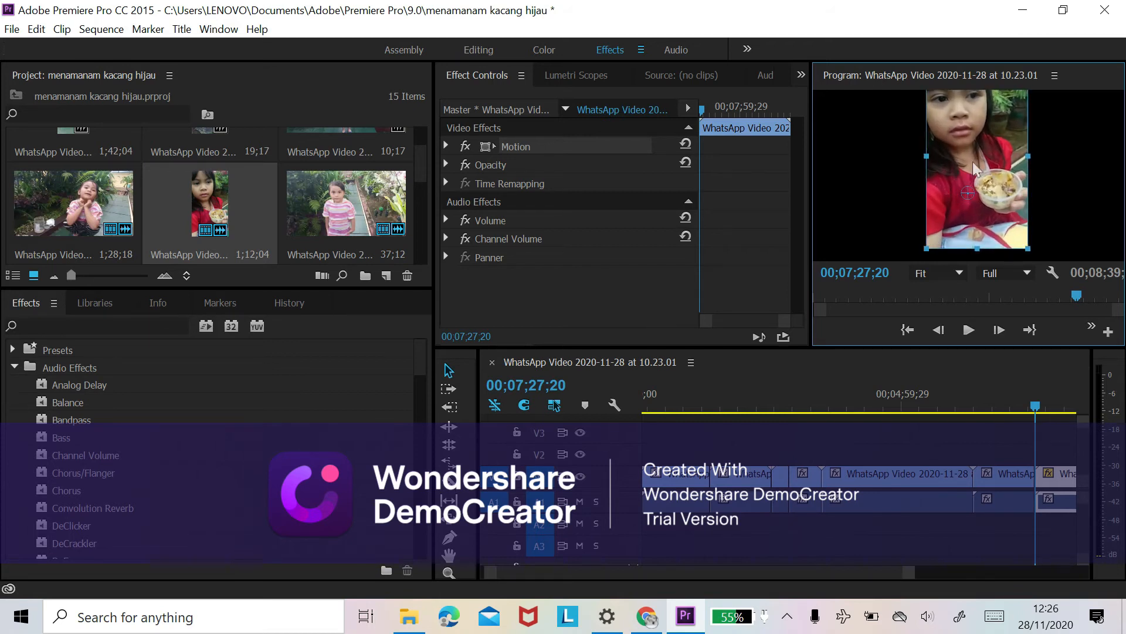
left_click_drag(972, 161, 973, 175)
left_click(1039, 157)
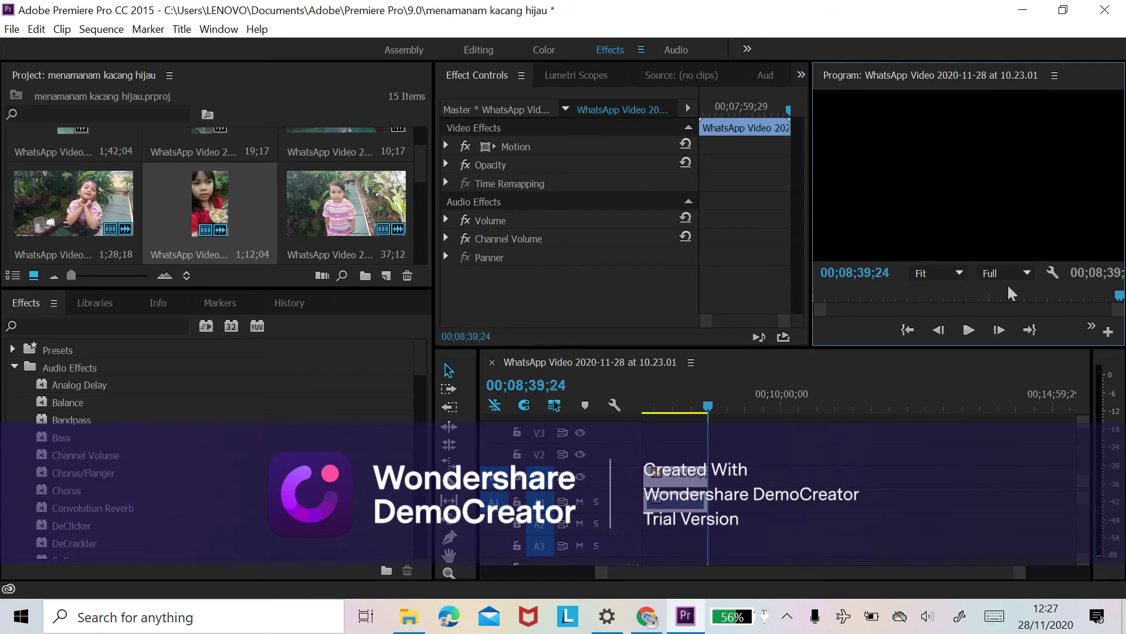
scroll(189, 221, "up", 2)
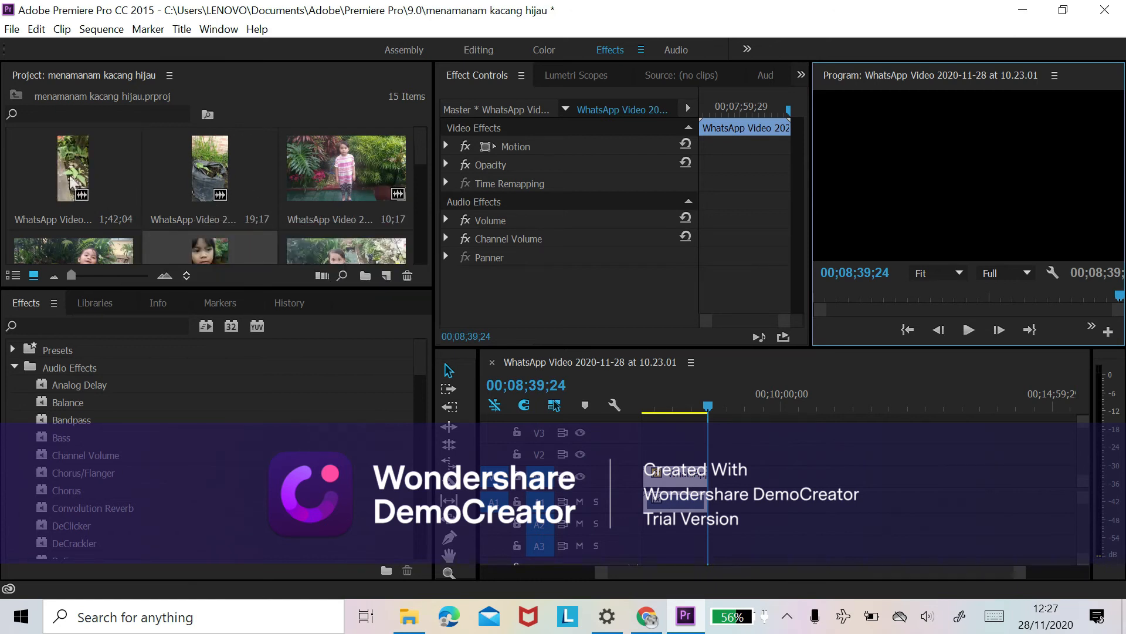
left_click_drag(69, 185, 740, 480)
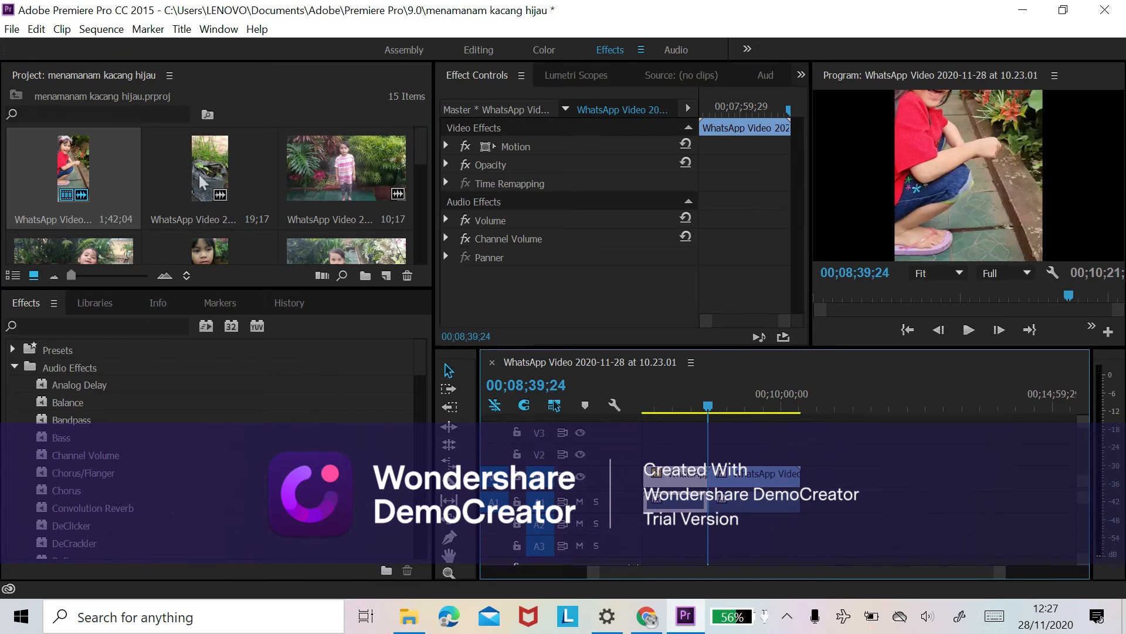
scroll(212, 232, "down", 3)
left_click(758, 474)
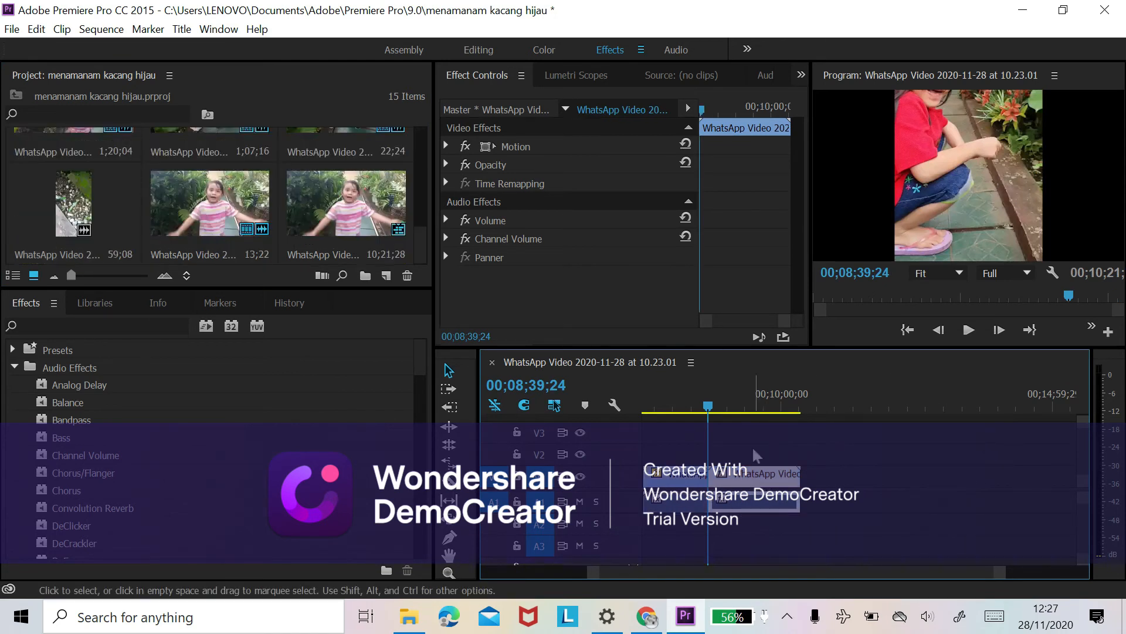
key("Delete")
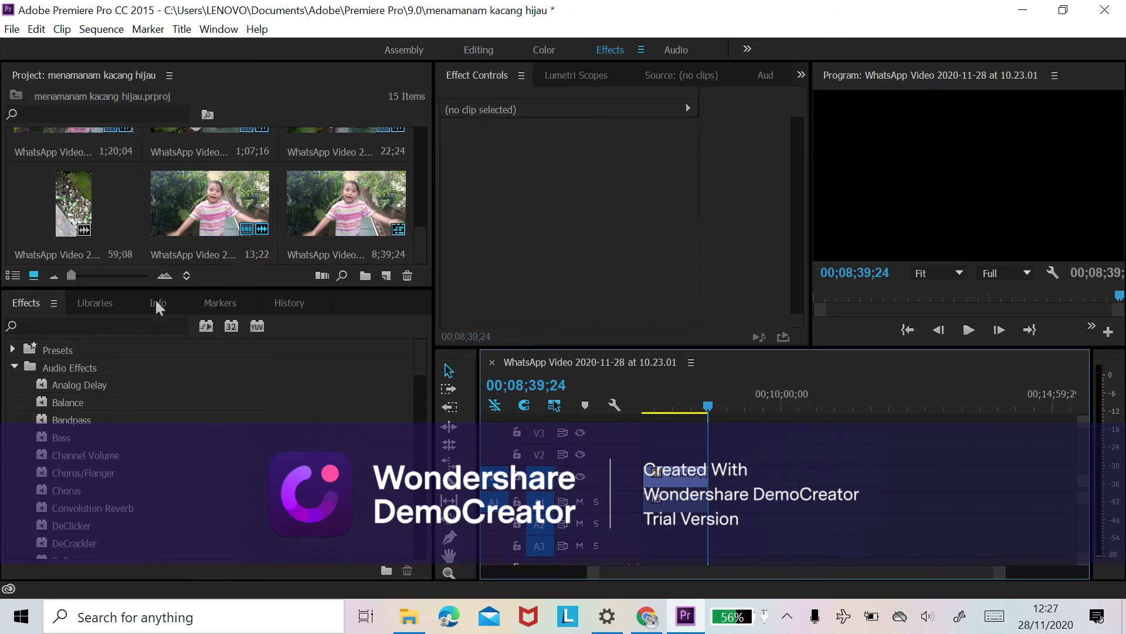
Add the 5;04;01 clip after the 1;12;04 clip on V1 and enlarge and reposition its picture to fill the frame
scroll(214, 206, "up", 3)
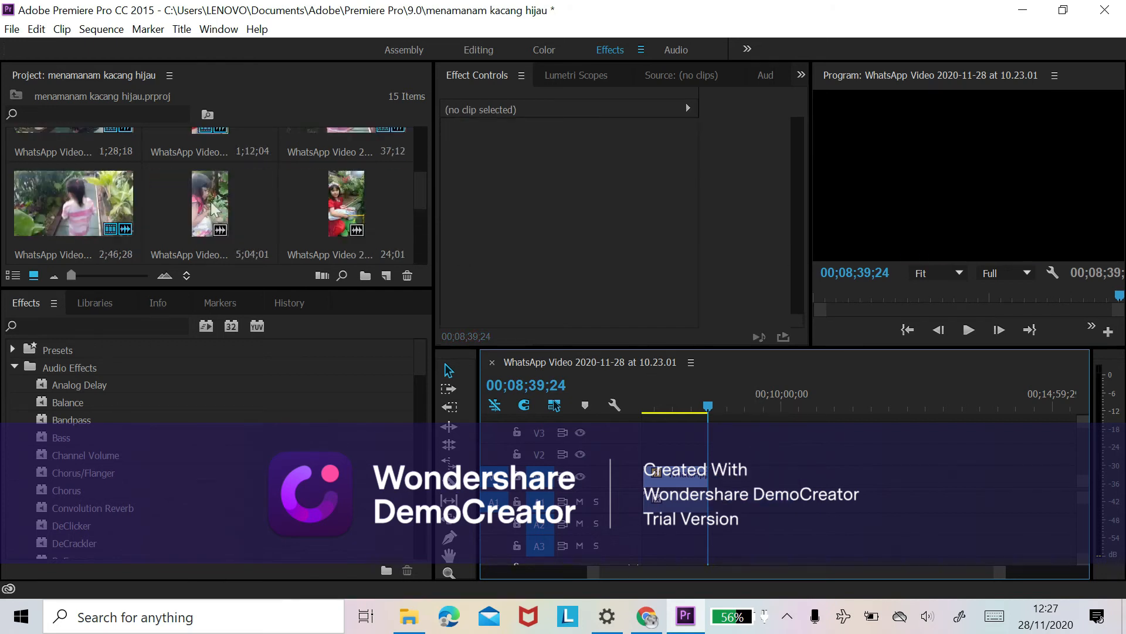
left_click_drag(203, 211, 711, 478)
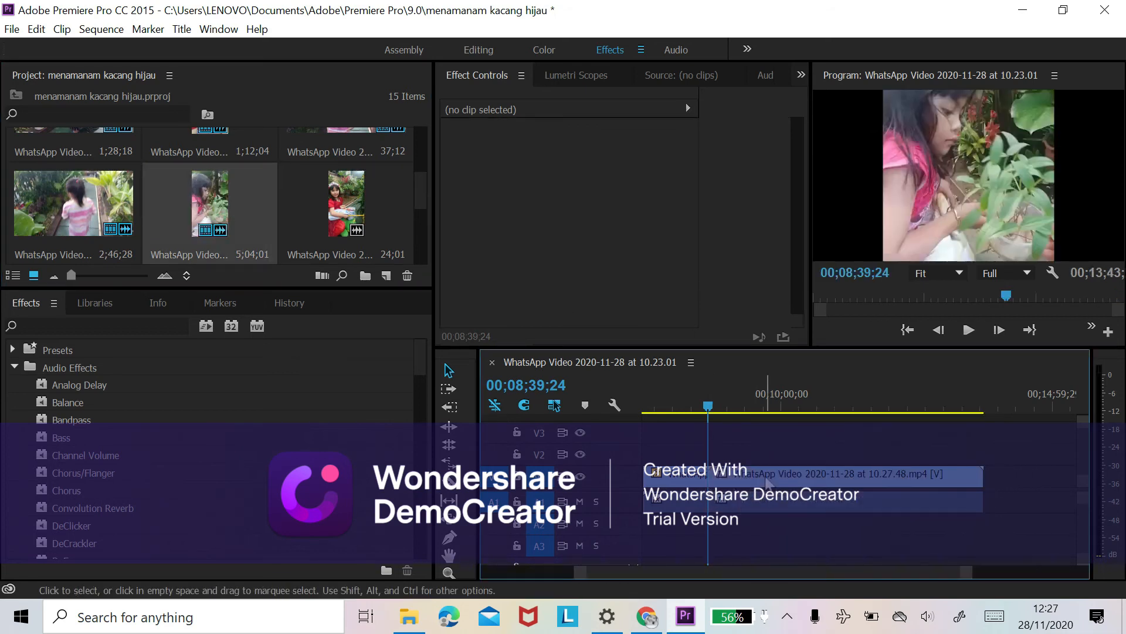
left_click(899, 203)
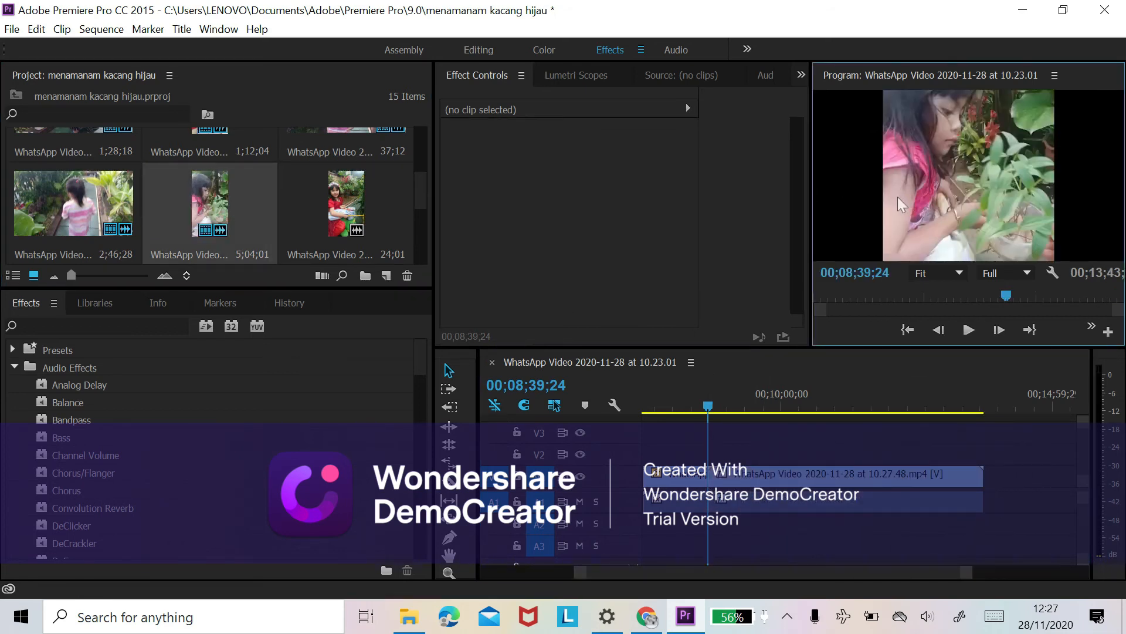
left_click(940, 162)
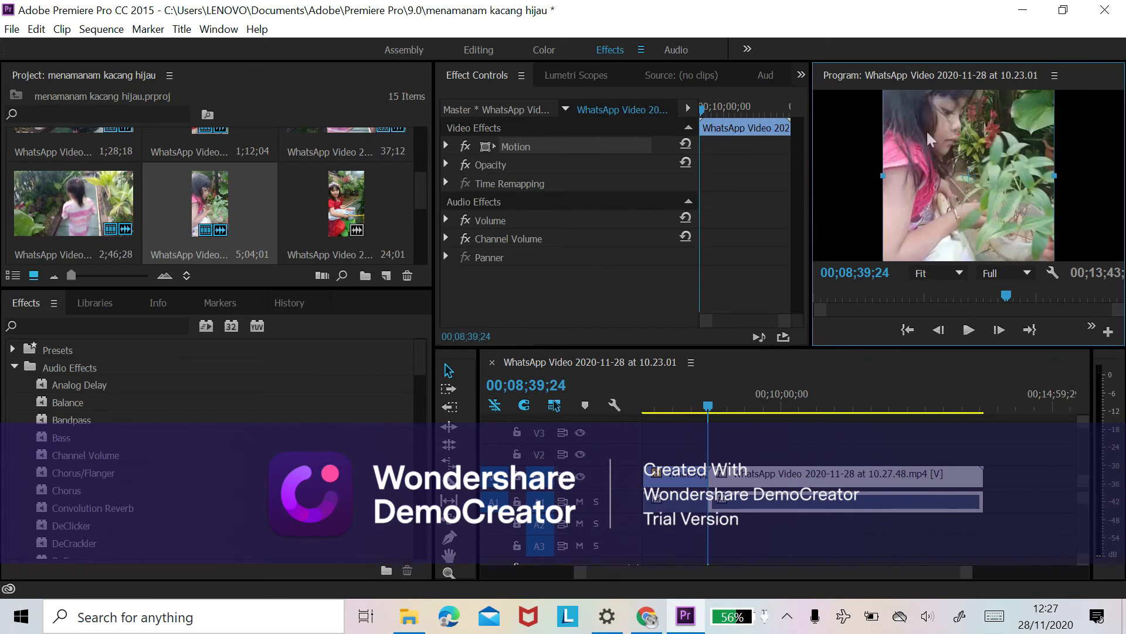
left_click_drag(882, 179, 772, 216)
left_click_drag(882, 156, 926, 248)
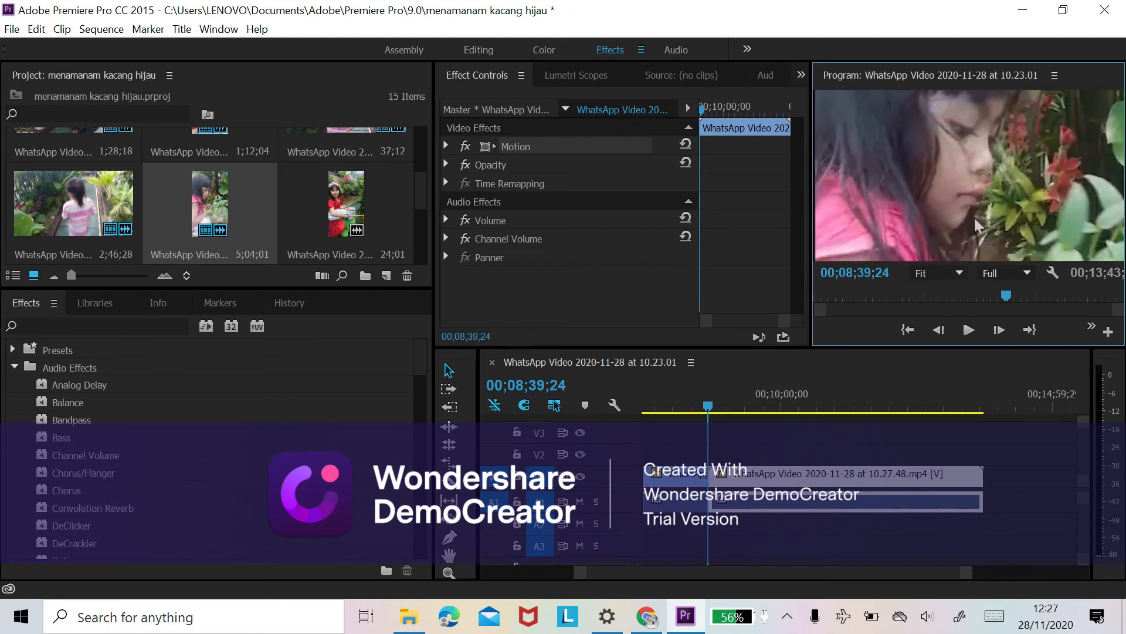
key("space")
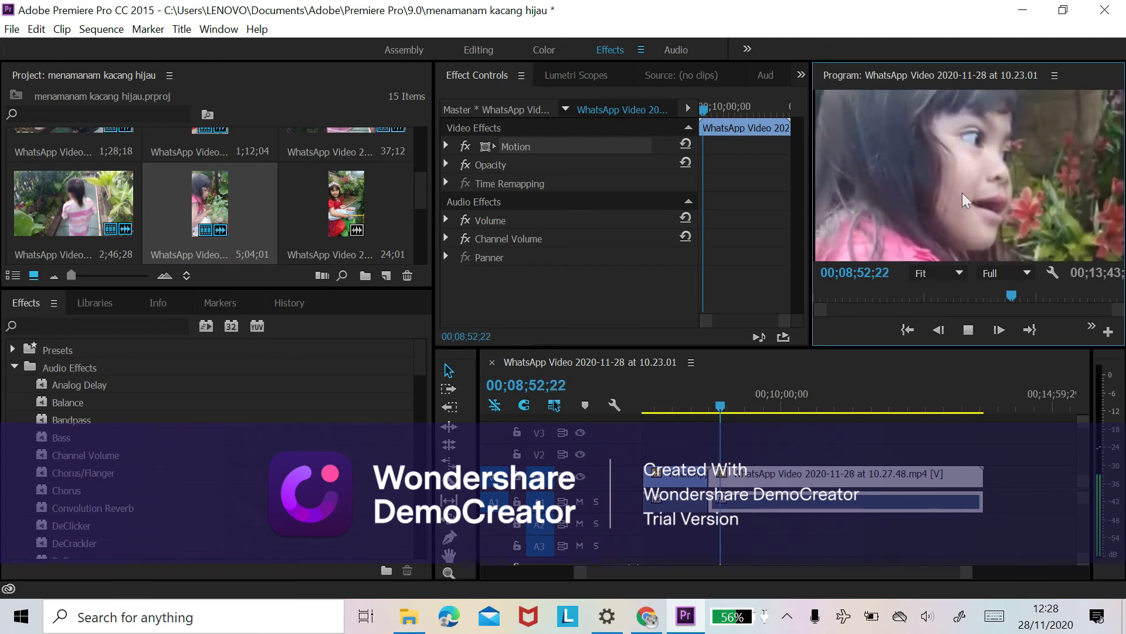
Scale down and reposition the portrait 5;04;01 clip so that the girl and the plant beside her fit within the frame
key("space")
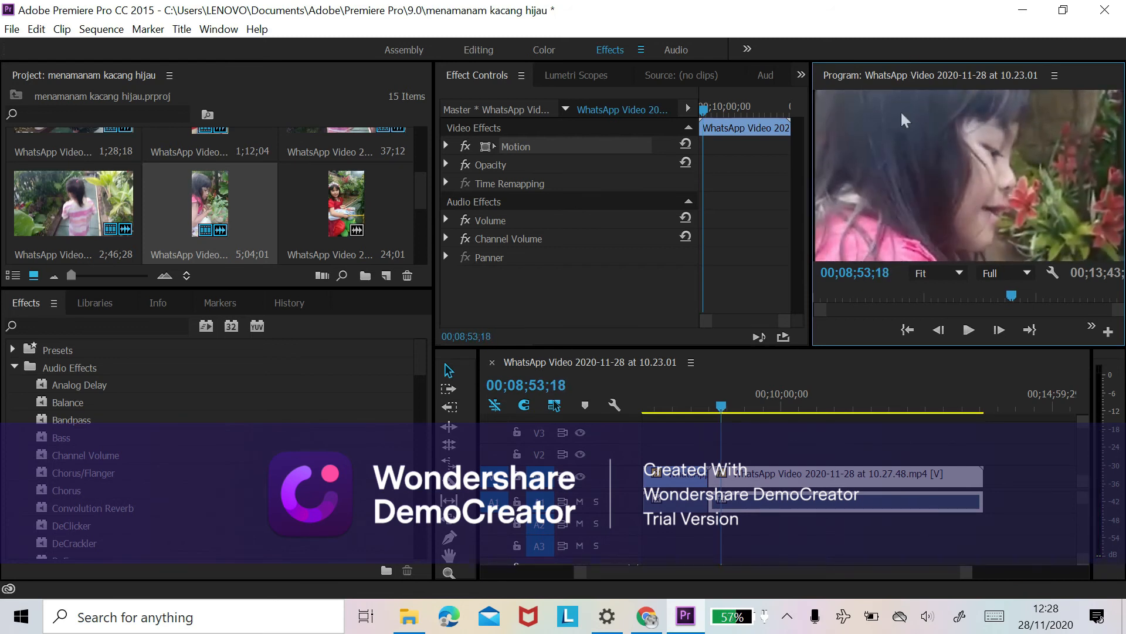
left_click_drag(880, 164, 876, 338)
left_click_drag(847, 133, 951, 108)
left_click_drag(914, 256, 885, 279)
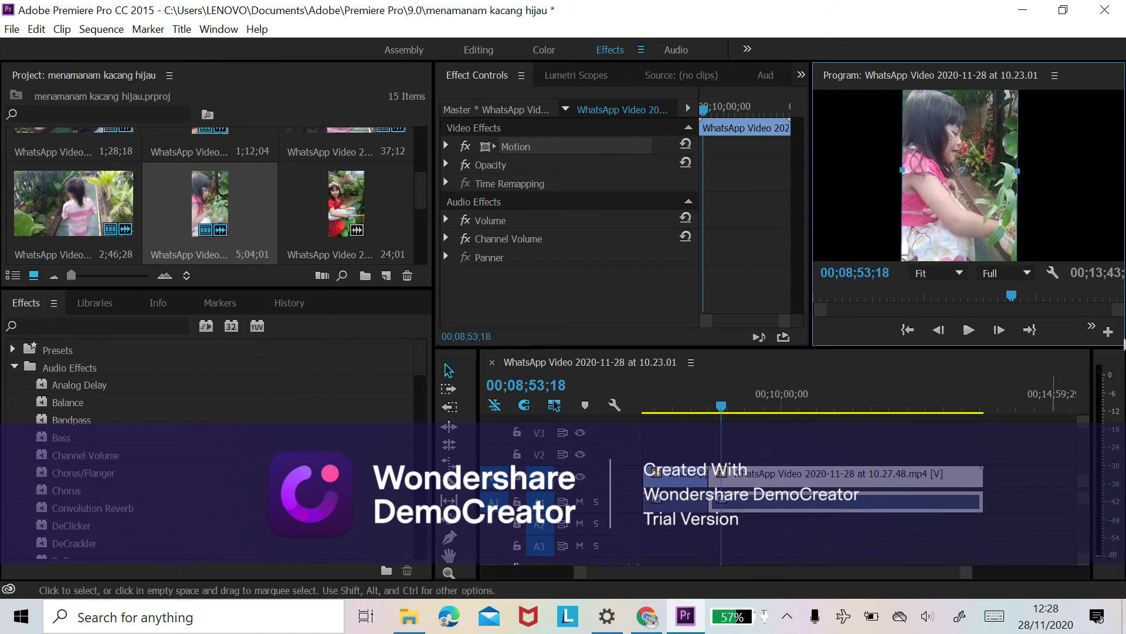
Play back the reframed 5;04;01 clip, skipping ahead through its middle and towards its end to check the footage
key("space")
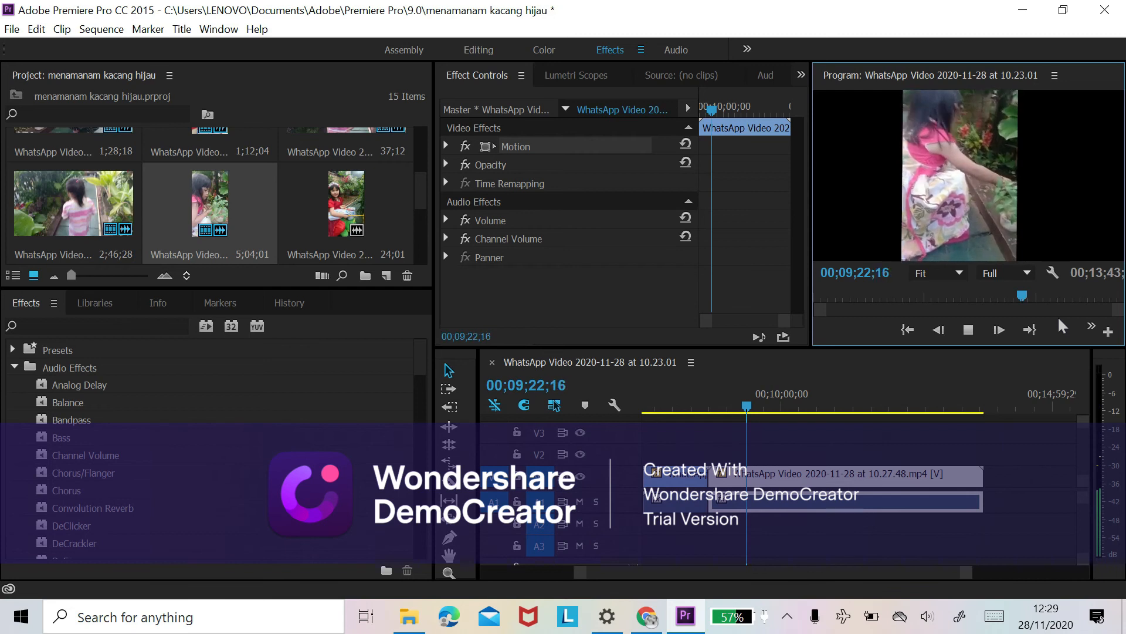
key("space")
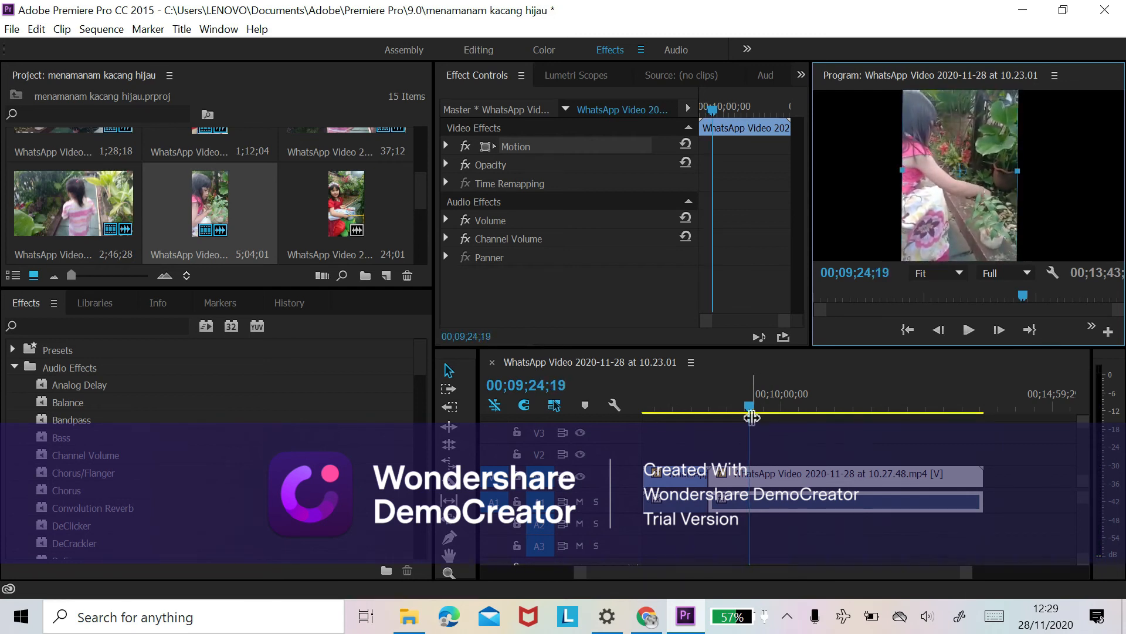
key("space")
left_click(897, 408)
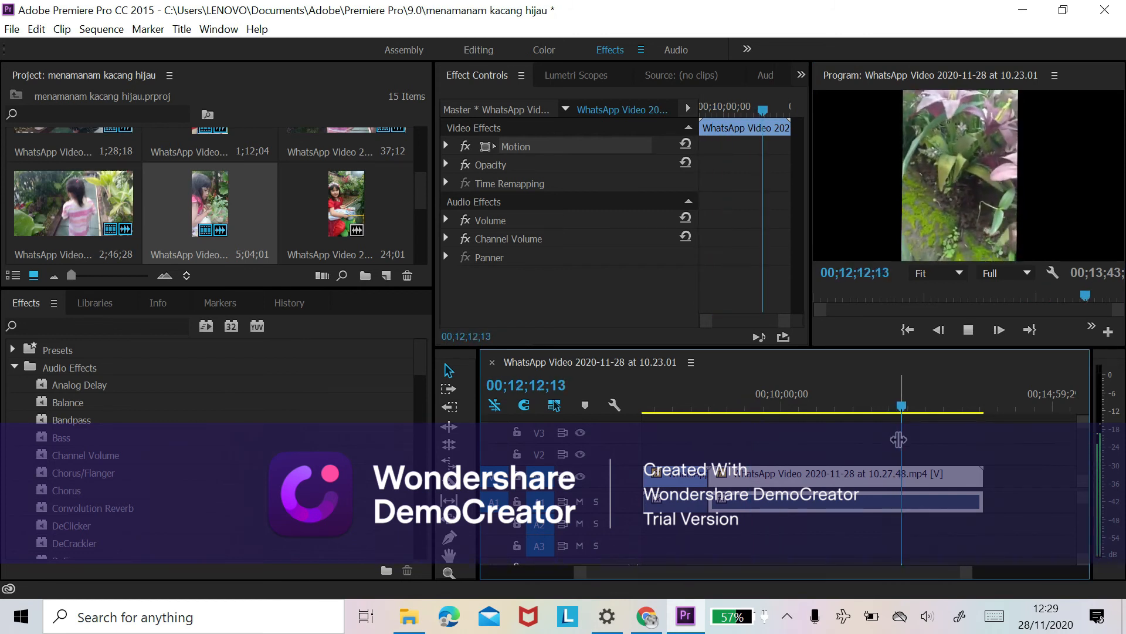
key("space")
left_click_drag(916, 413, 954, 421)
key("space")
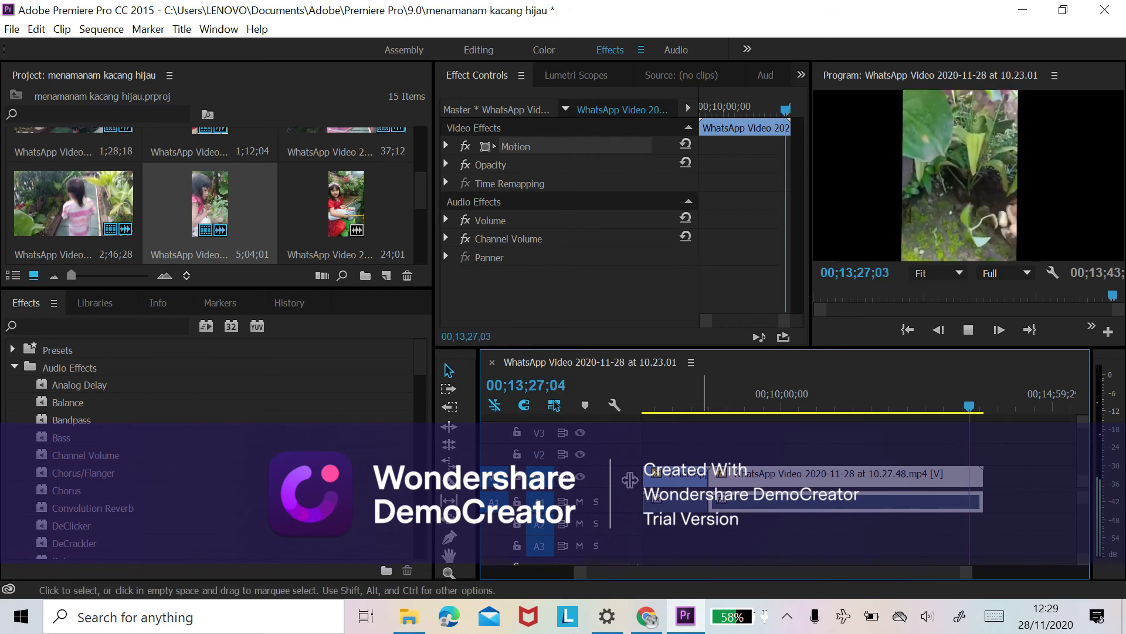
Add the 19;17 clip of the seedlings directly after the 5;04;01 clip on V1 and check its framing in playback
scroll(83, 471, "down", 1)
scroll(83, 471, "down", 2)
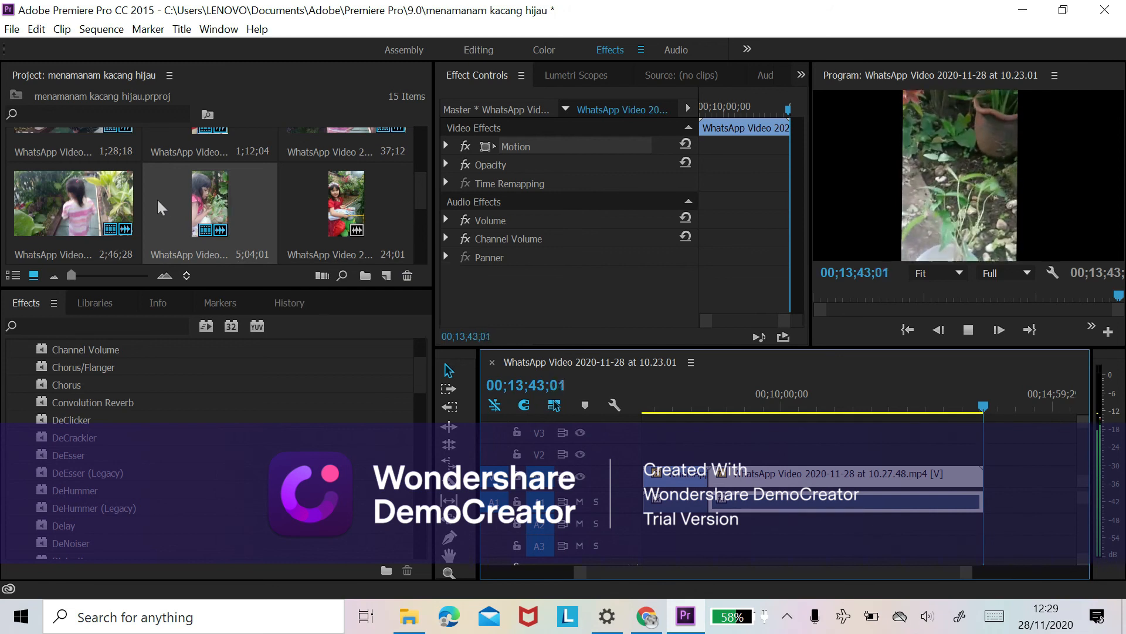
scroll(156, 198, "down", 2)
left_click_drag(209, 178, 981, 477)
key("space")
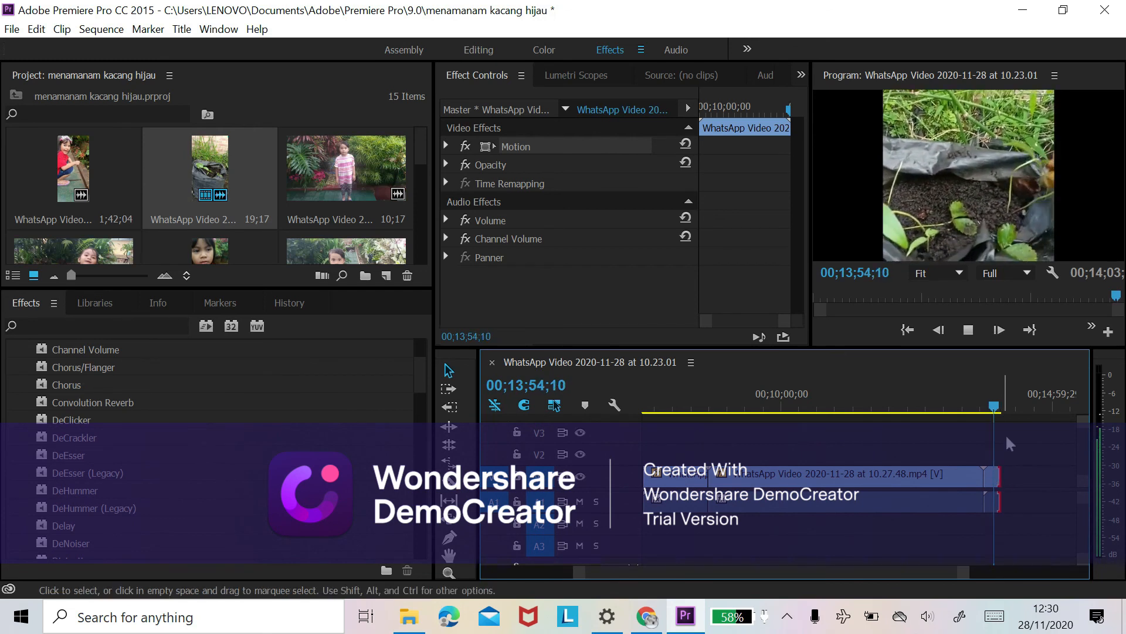
left_click(937, 168)
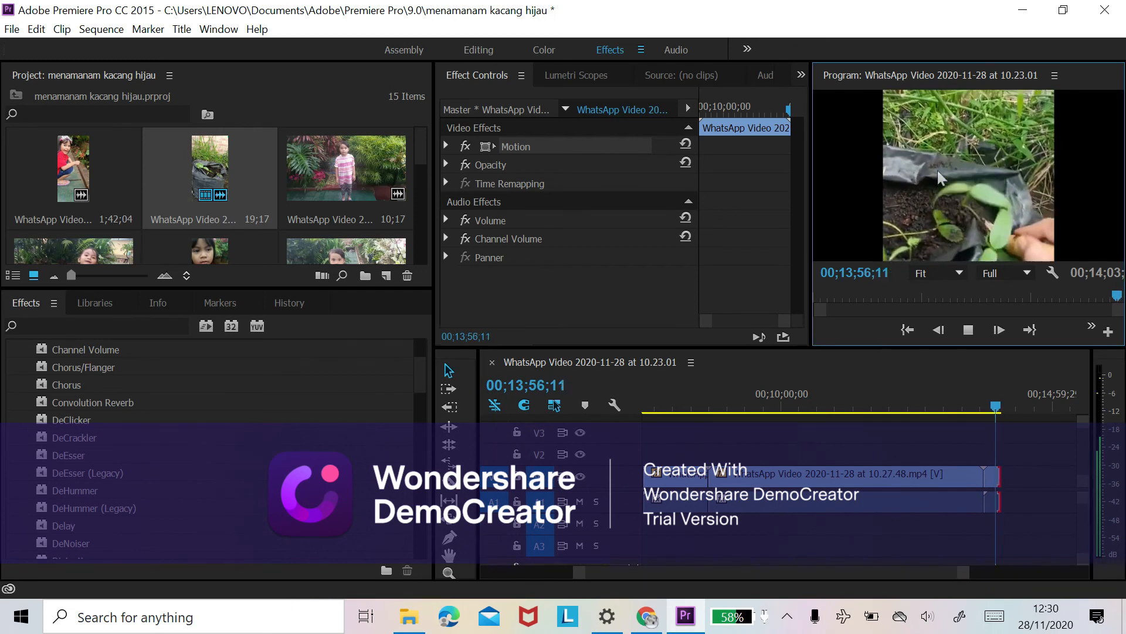
left_click(928, 176)
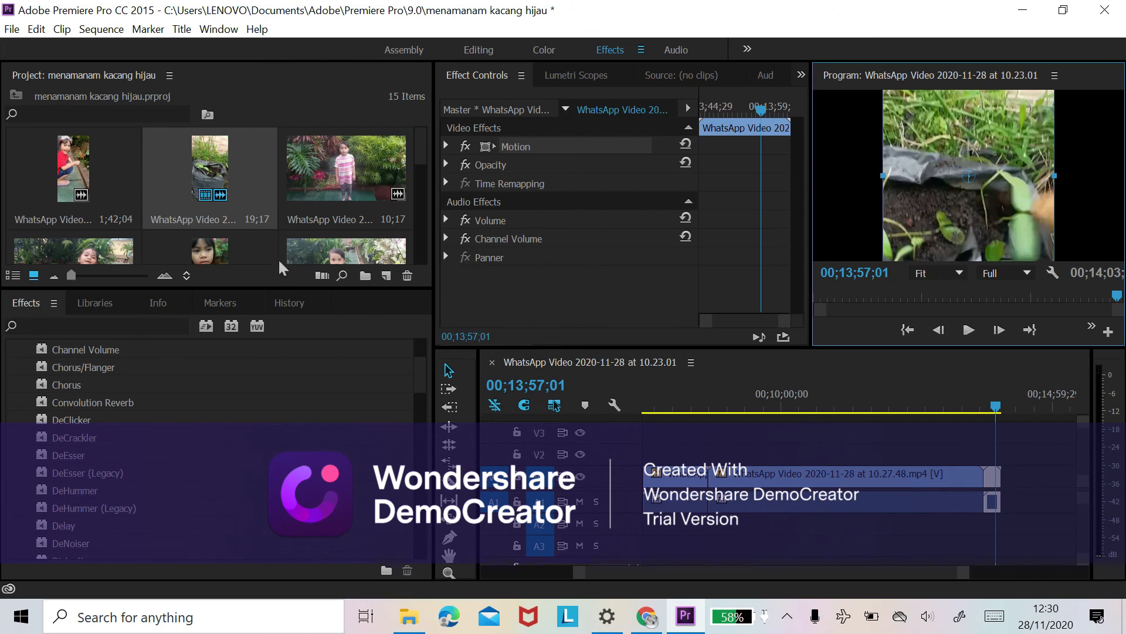
Add the 1;42;04 clip of the girl in red directly after the 19;17 clip on V1
scroll(216, 235, "down", 2)
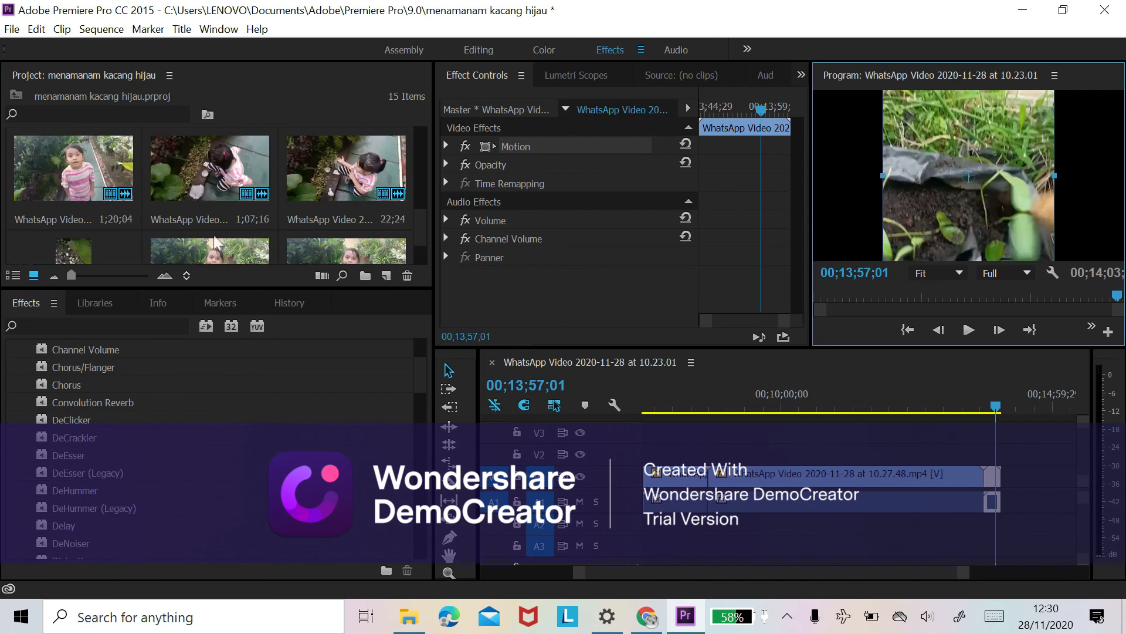
scroll(214, 235, "down", 2)
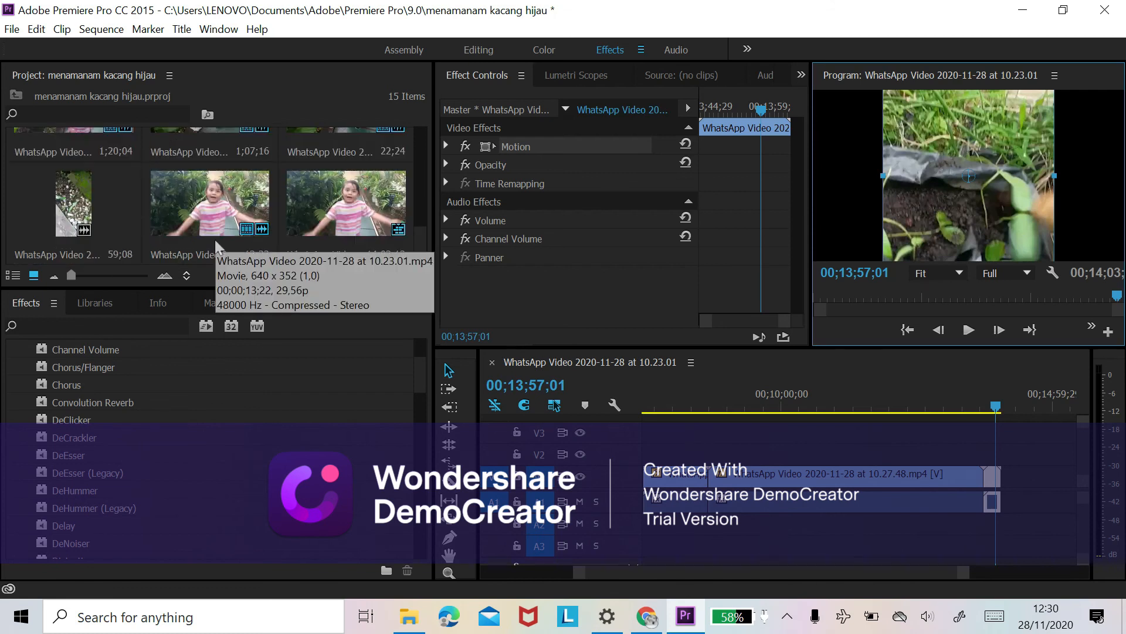
scroll(213, 238, "down", 2)
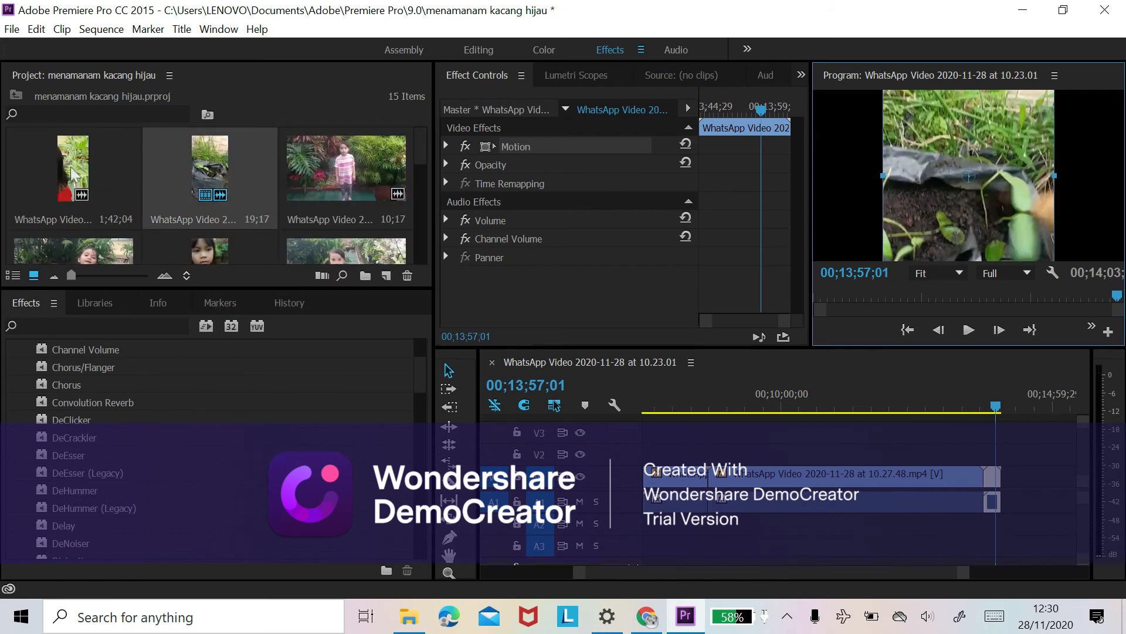
left_click_drag(73, 174, 1010, 486)
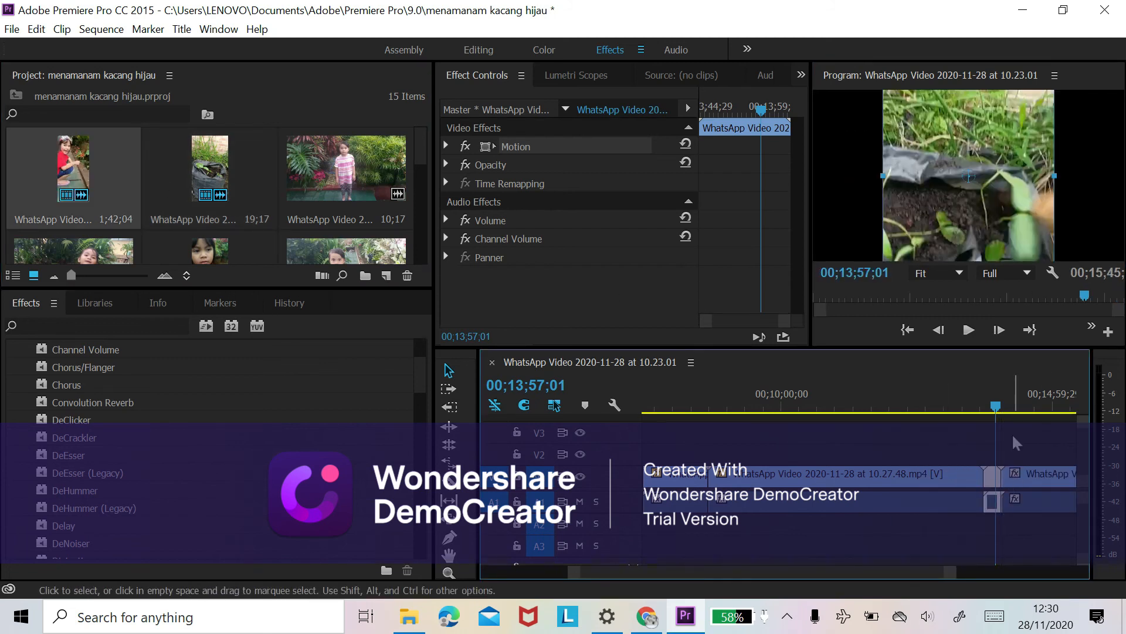
key("space")
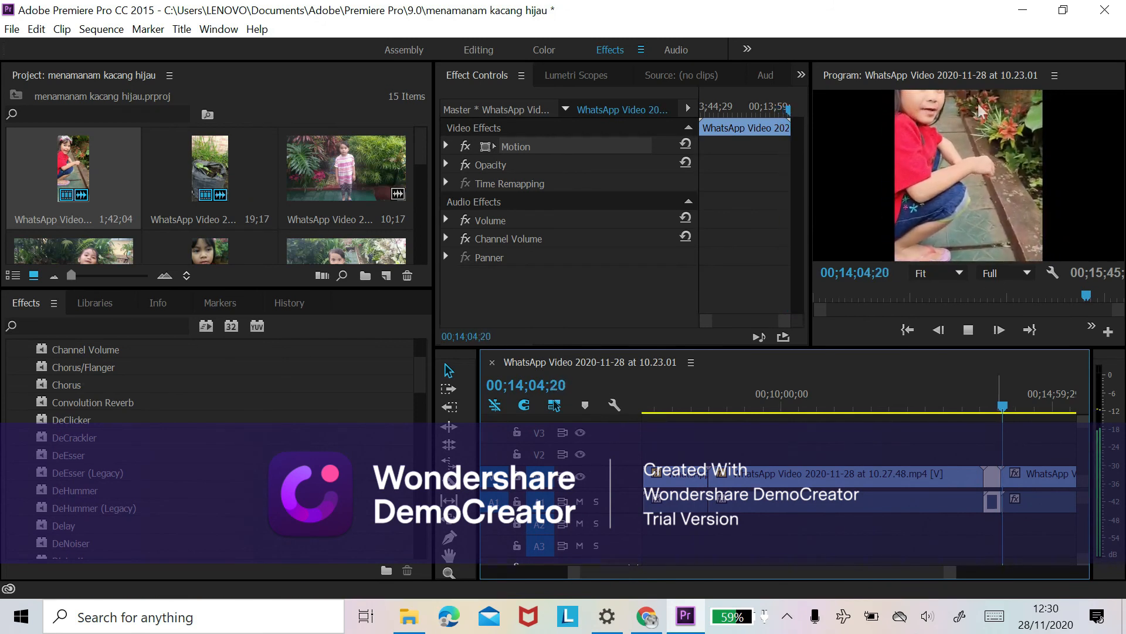
Scale down the portrait 1;42;04 clip so that its picture takes up a narrower part of the frame
left_click(976, 162)
key("space")
left_click_drag(989, 179, 996, 195)
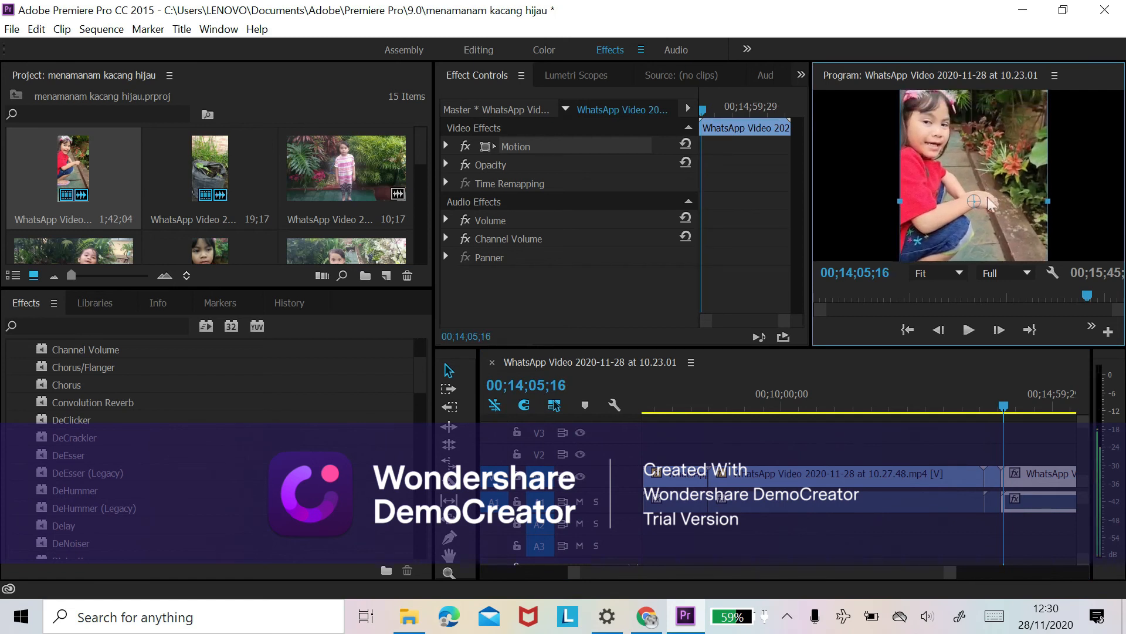
left_click_drag(989, 246, 991, 235)
left_click_drag(902, 94, 923, 120)
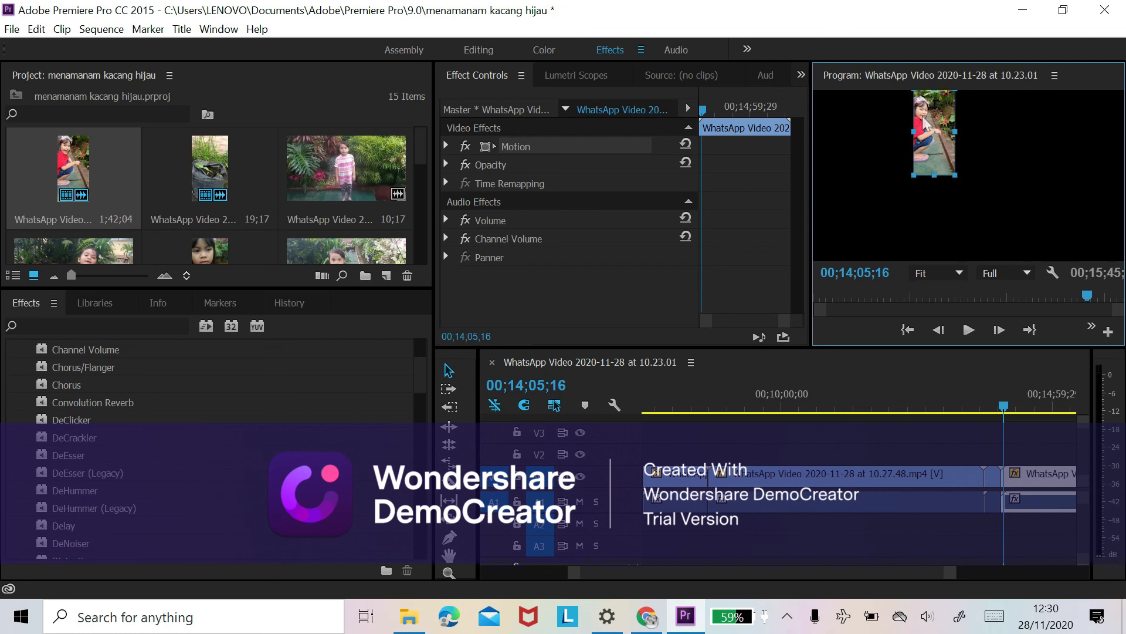
left_click_drag(955, 177, 1023, 256)
Reposition the 1;42;04 clip's picture to centre it with the girl's face in the frame, and play it back
left_click(957, 191)
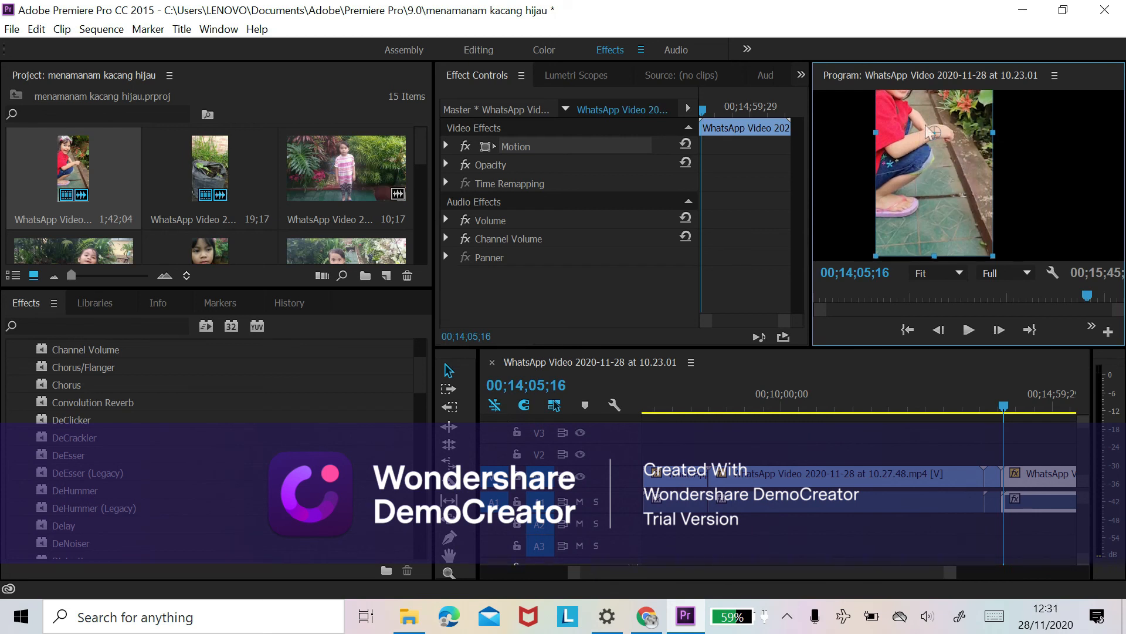
left_click(1045, 159)
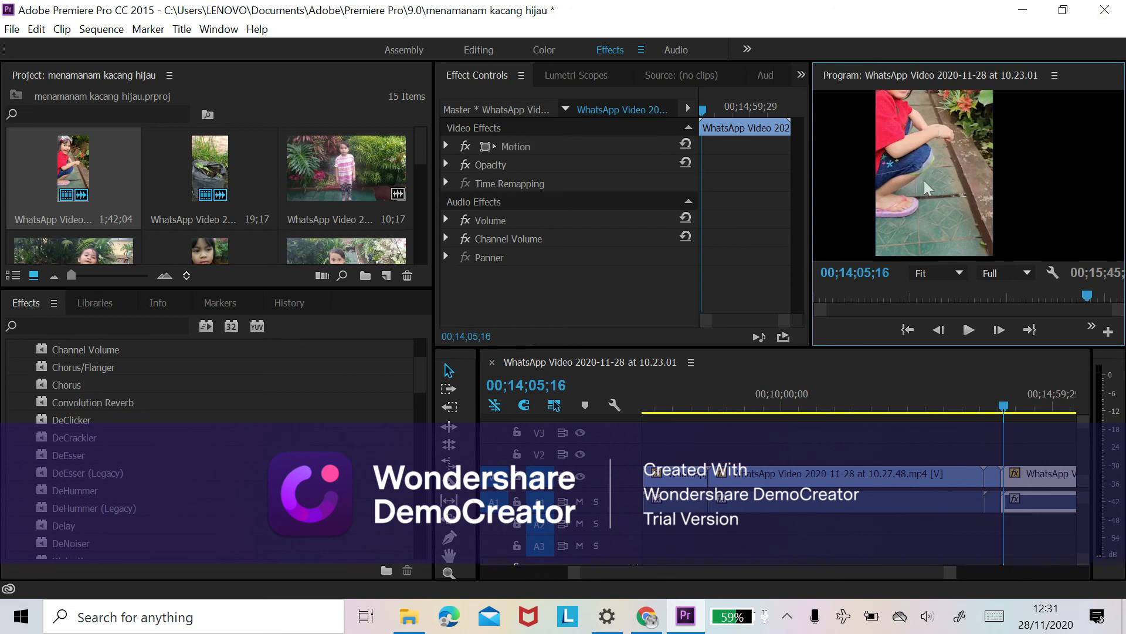
left_click(1013, 462)
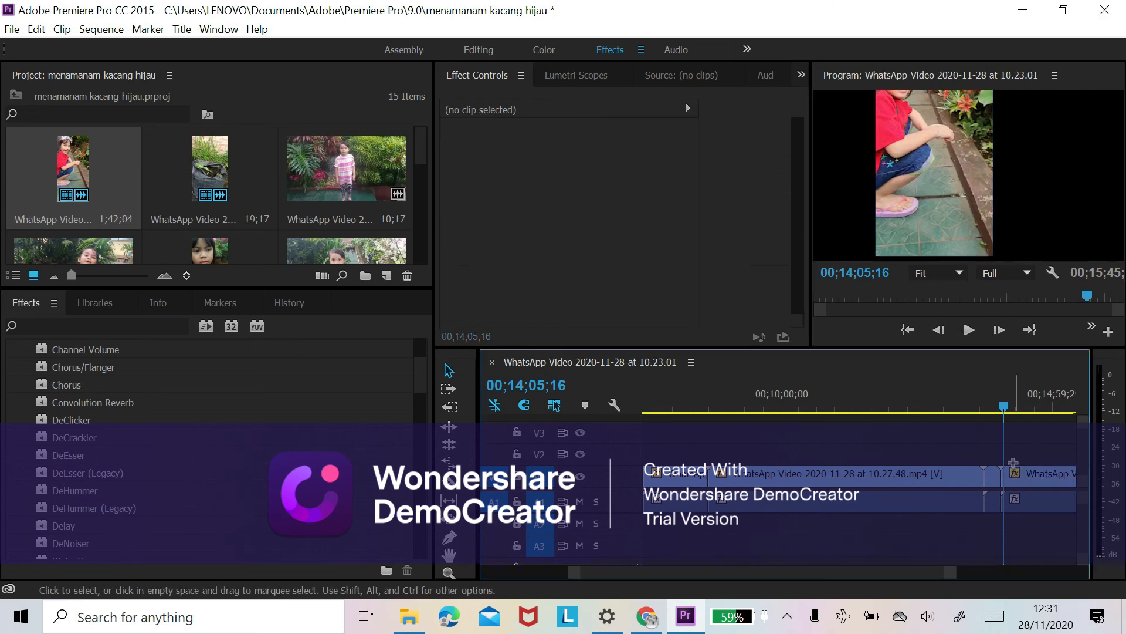
left_click(1043, 487)
left_click(941, 176)
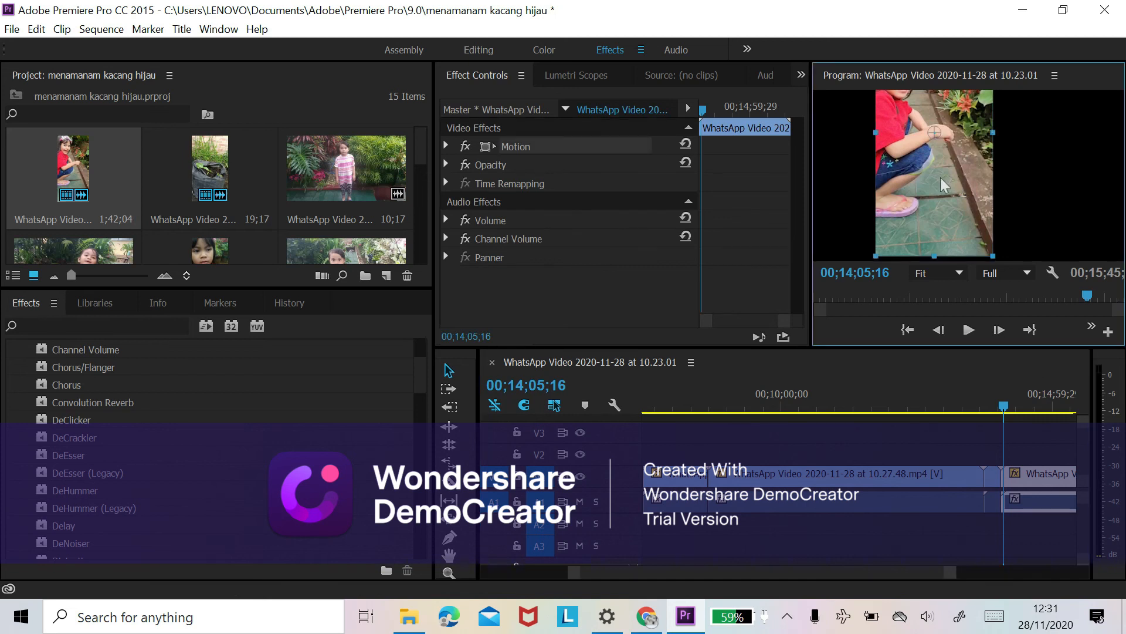
left_click_drag(949, 184, 958, 248)
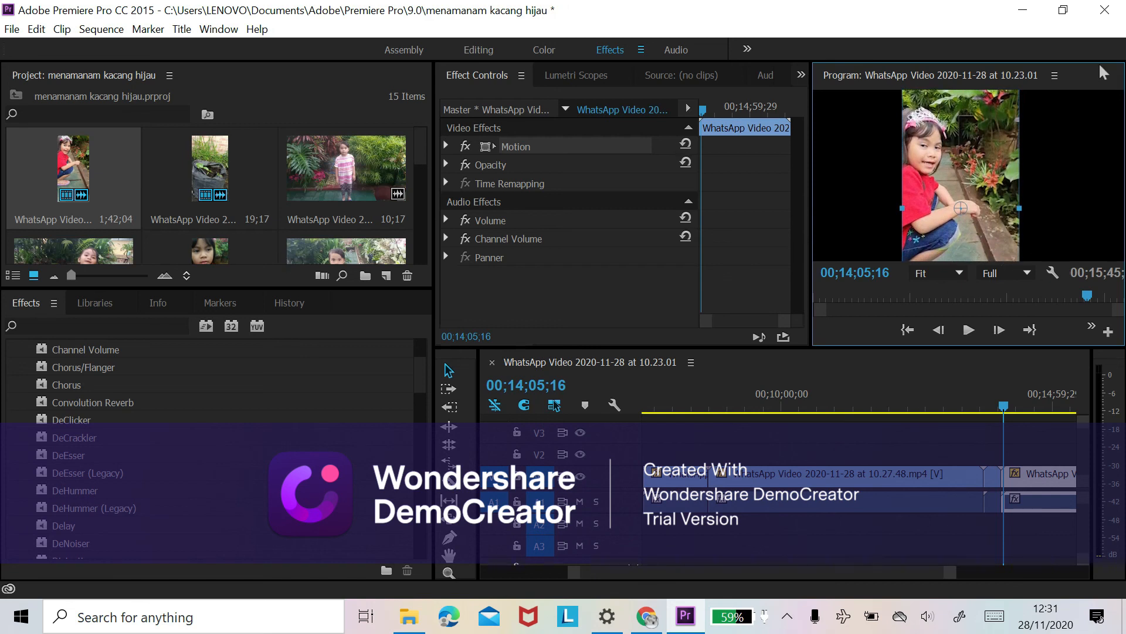
key("space")
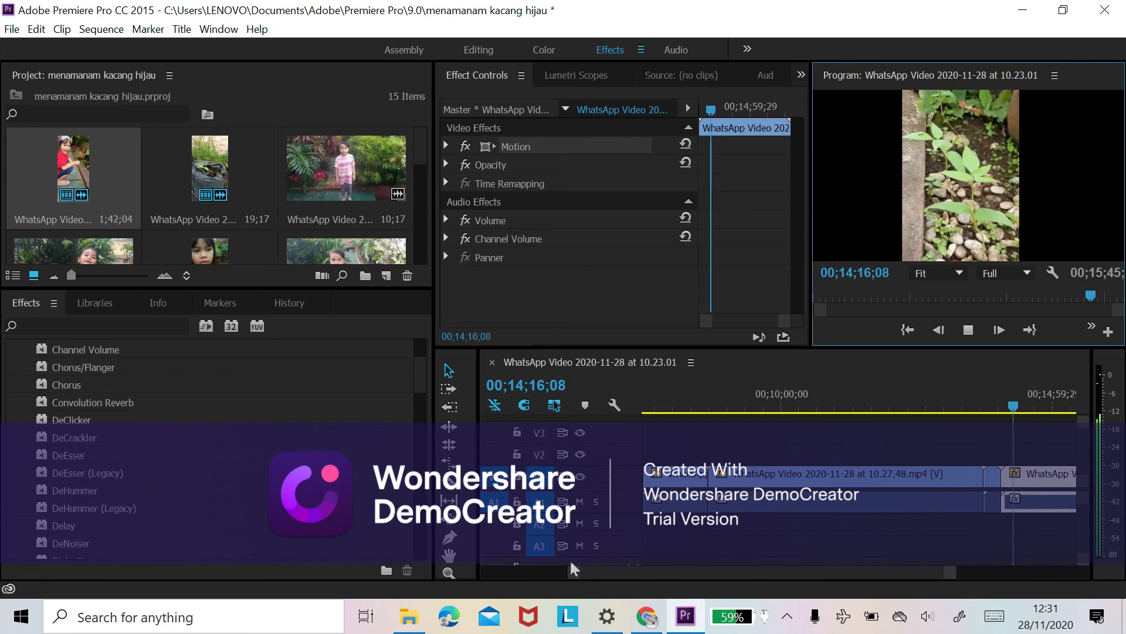
left_click_drag(573, 574, 592, 595)
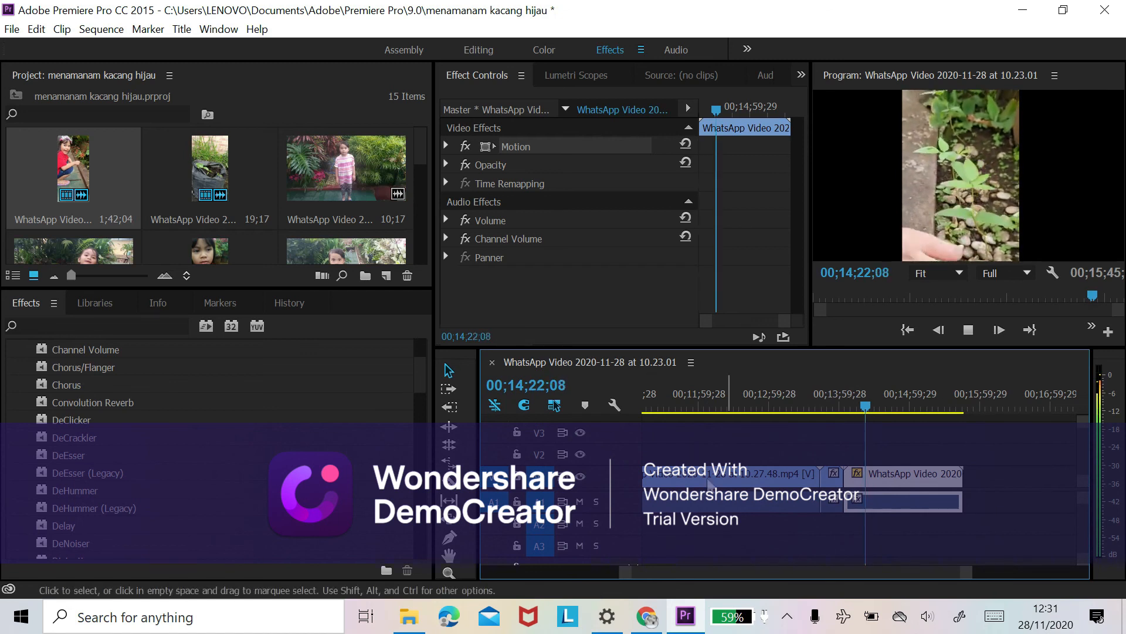